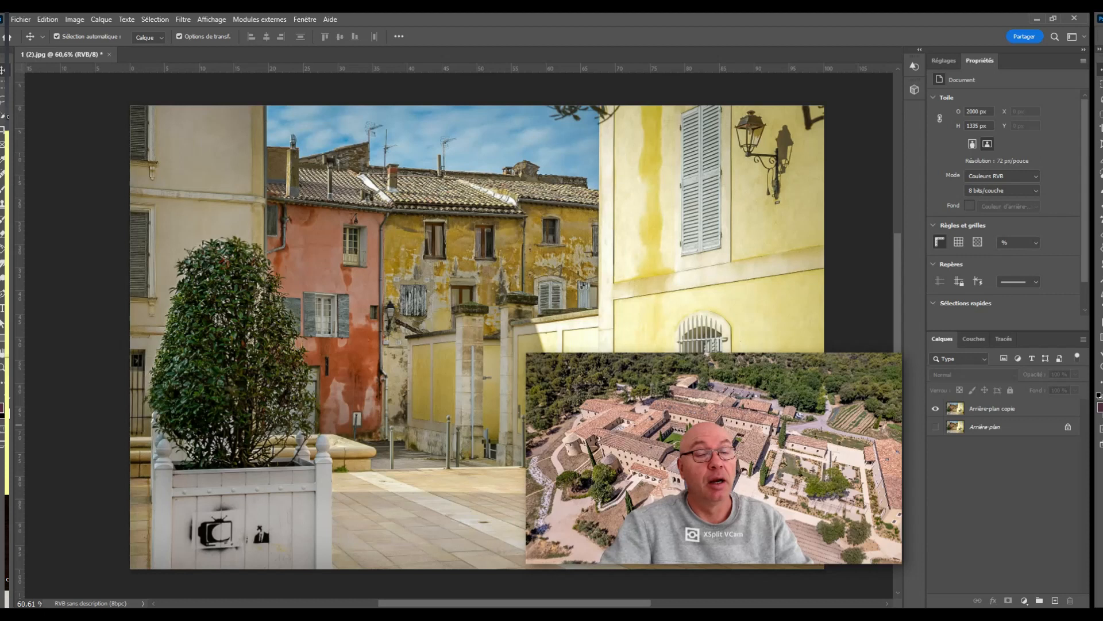
# - Add a Courbes adjustment layer above the Arrière-plan copie layer
pyautogui.click(1010, 409)
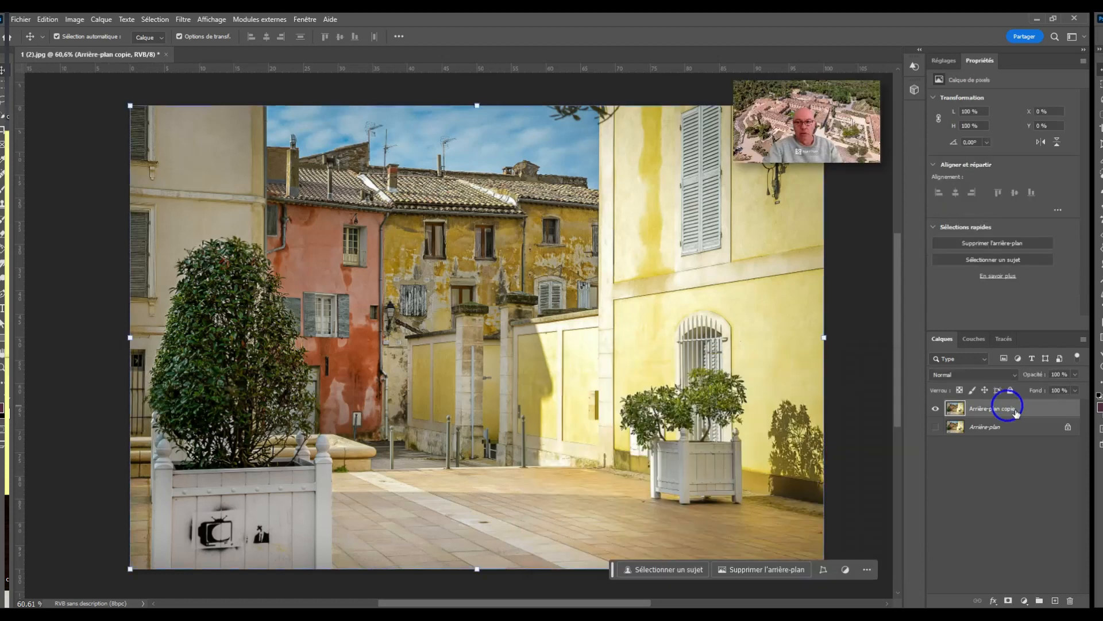
pyautogui.click(1038, 451)
pyautogui.click(1041, 412)
pyautogui.click(1035, 602)
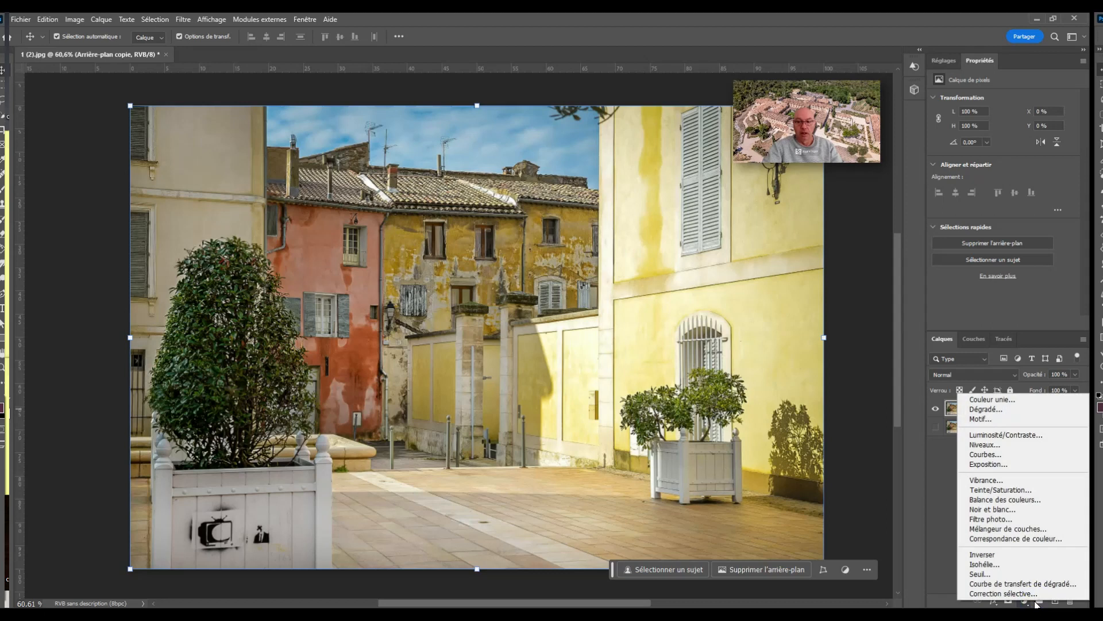
pyautogui.click(1028, 454)
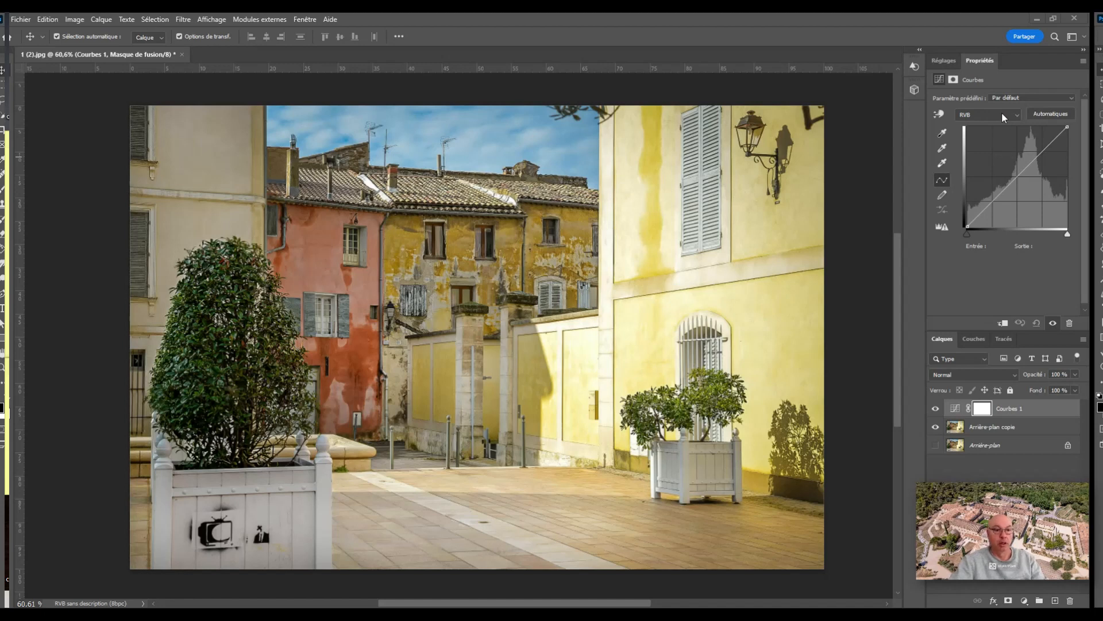
# - Add a midtone point to the RGB curve, darken it to input 125, output 61, and return it to the centre
pyautogui.click(1027, 176)
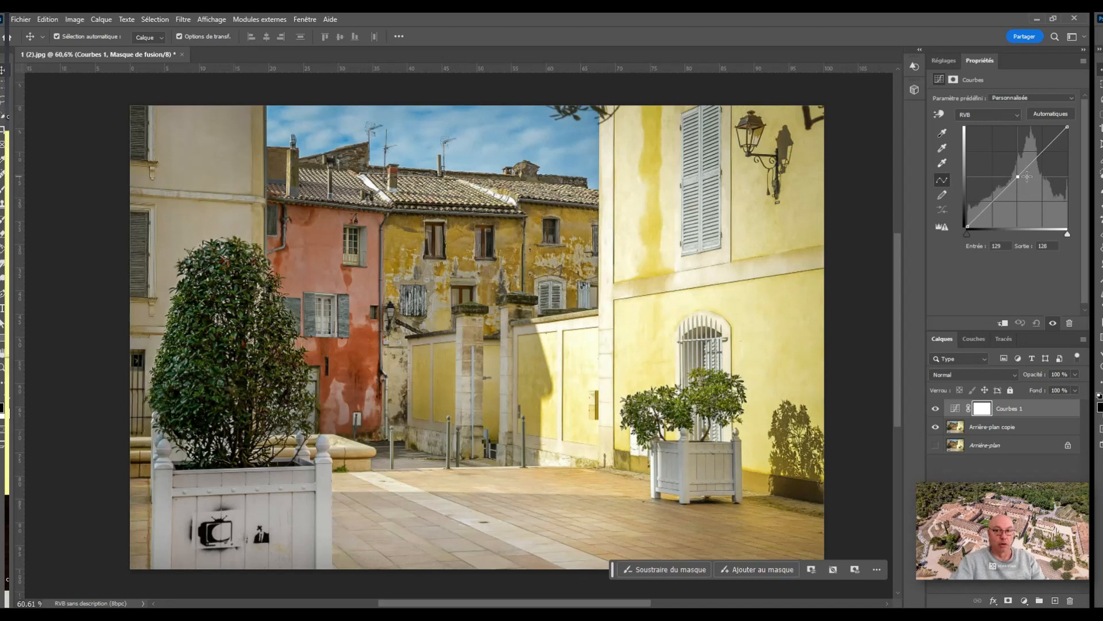
pyautogui.moveTo(1027, 176); pyautogui.dragTo(1026, 203)
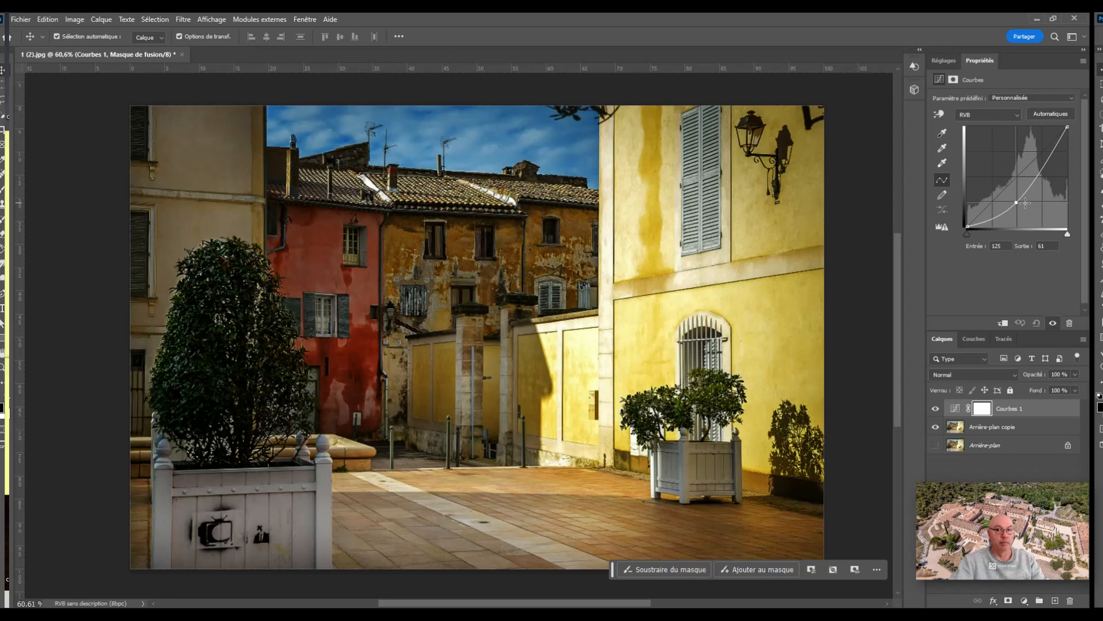
pyautogui.moveTo(1025, 202); pyautogui.dragTo(1028, 177)
# - Shape the RGB curve with a shadow point at input 76, output 52 and a highlight point at input 192, output 194
pyautogui.moveTo(1059, 143)
pyautogui.mouseDown()
pyautogui.moveTo(1056, 131)
pyautogui.moveTo(1068, 151)
pyautogui.moveTo(1056, 137)
pyautogui.mouseUp()
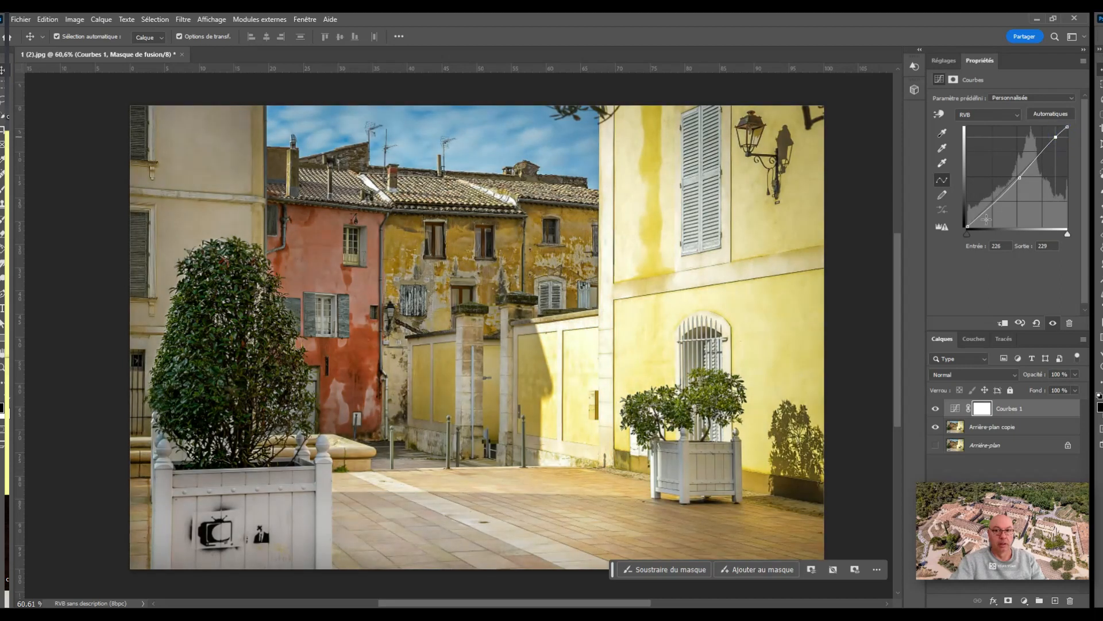
pyautogui.moveTo(978, 218); pyautogui.dragTo(989, 216)
pyautogui.click(1061, 138)
pyautogui.moveTo(1060, 137); pyautogui.dragTo(1045, 154)
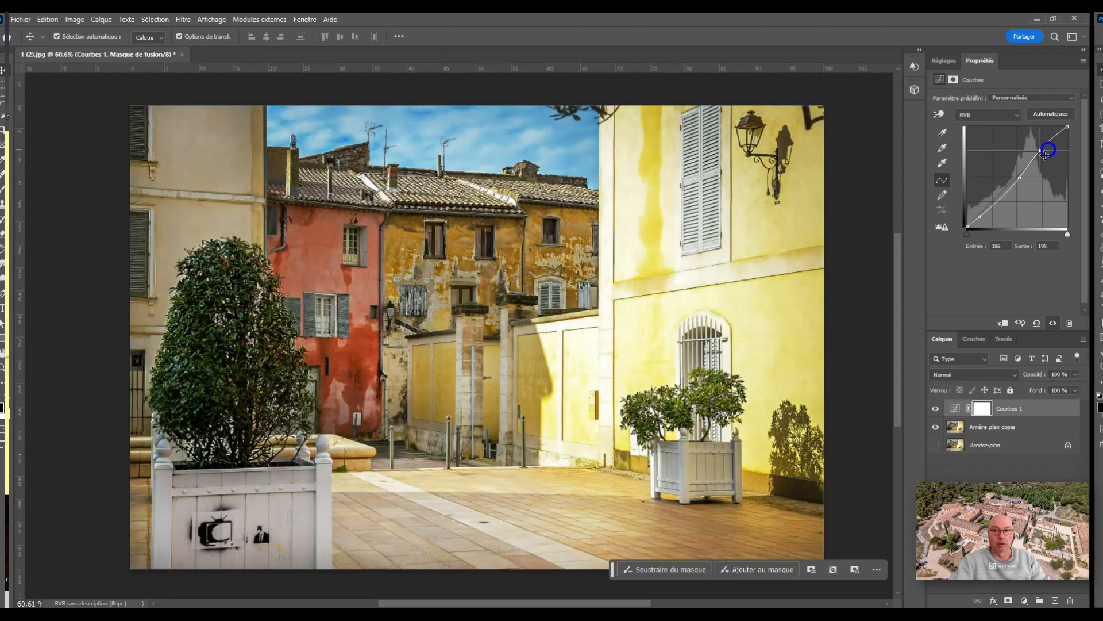
pyautogui.moveTo(988, 216); pyautogui.dragTo(1012, 208)
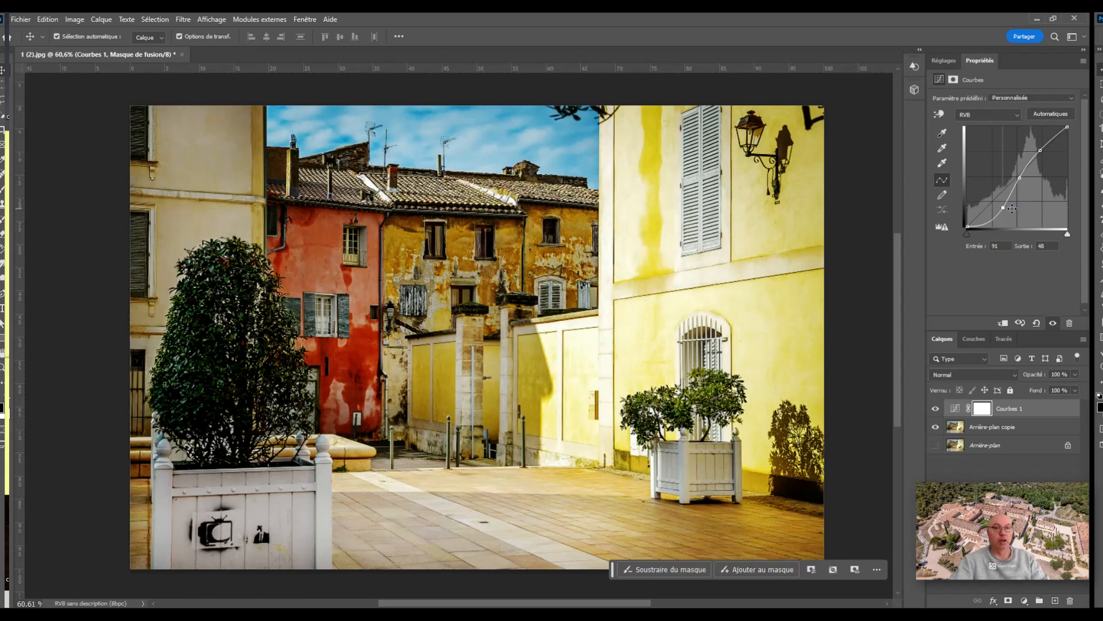
pyautogui.moveTo(1012, 209); pyautogui.dragTo(1006, 208)
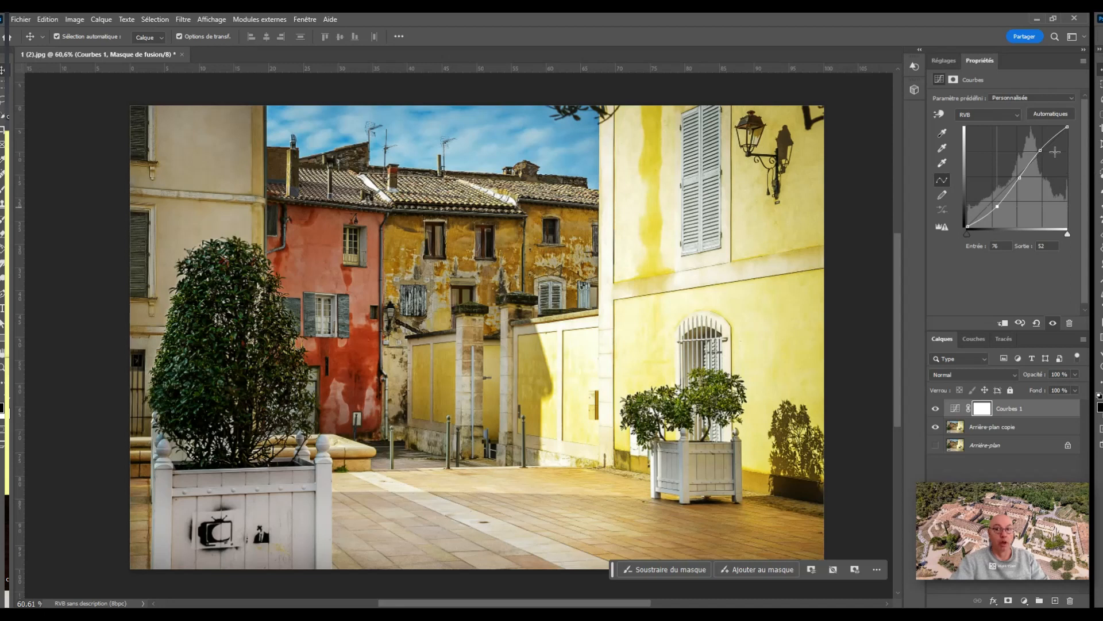
pyautogui.moveTo(1048, 150); pyautogui.dragTo(1051, 150)
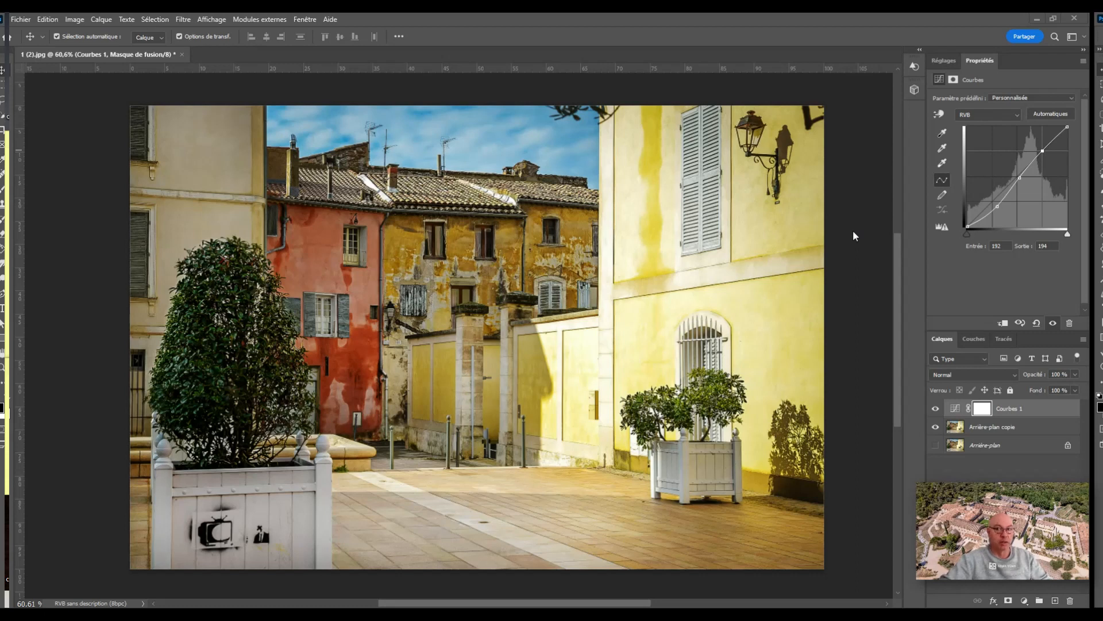
# - Try the highlight point at input 211, output 238 and input 179, output 241, and settle it at input 195, output 210
pyautogui.moveTo(1051, 151)
pyautogui.mouseDown()
pyautogui.moveTo(1029, 138)
pyautogui.moveTo(1040, 147)
pyautogui.moveTo(1030, 134)
pyautogui.moveTo(1046, 143)
pyautogui.moveTo(1057, 133)
pyautogui.mouseUp()
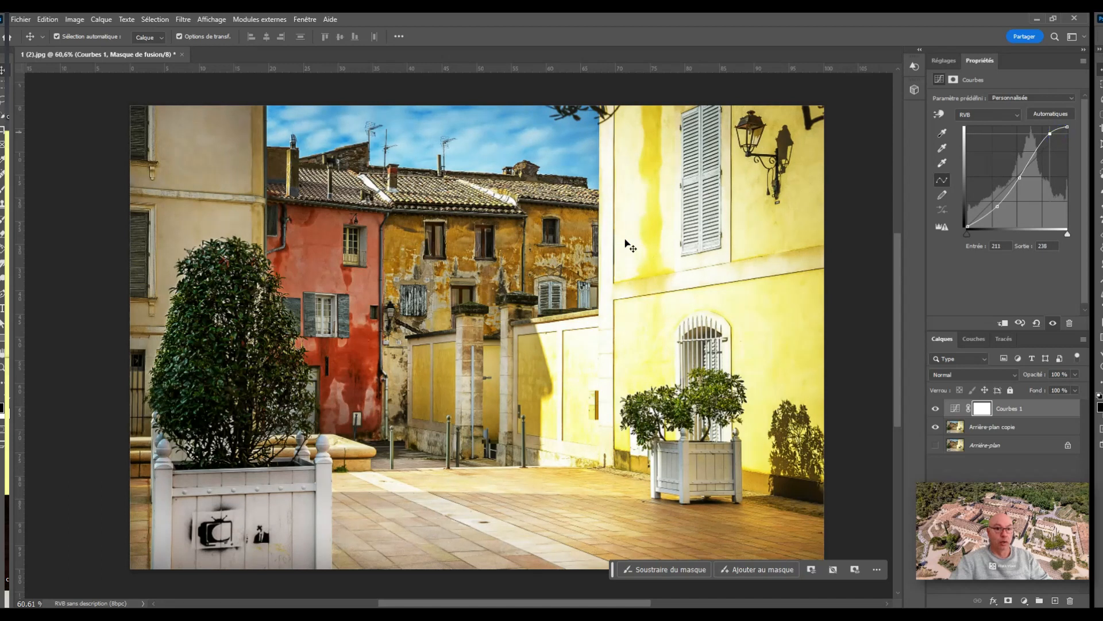
pyautogui.moveTo(1058, 135); pyautogui.dragTo(1046, 133)
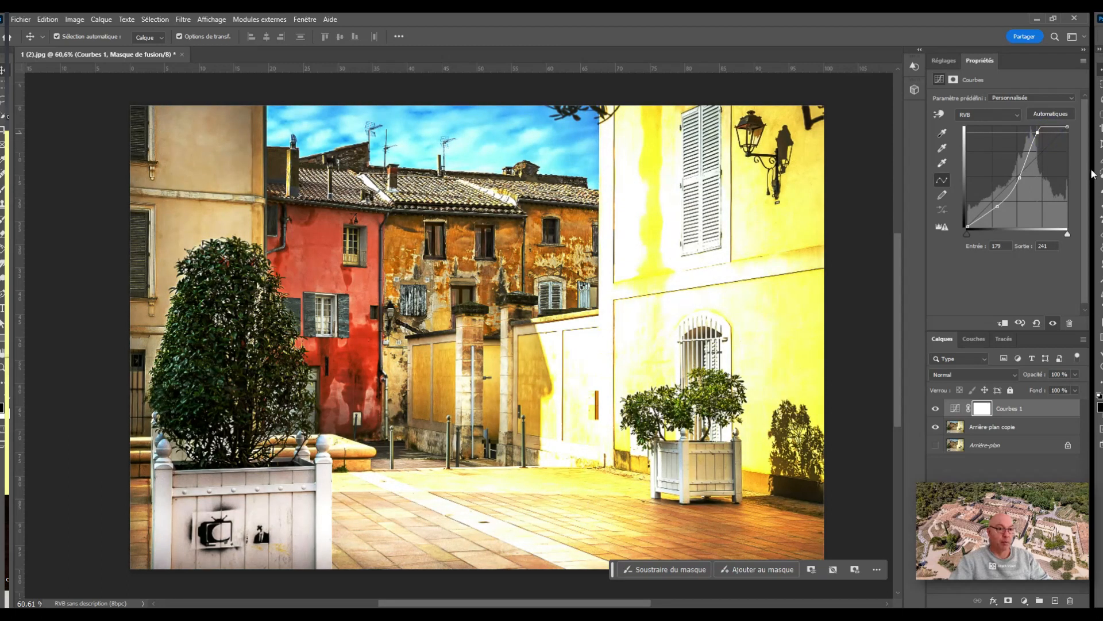
pyautogui.moveTo(1046, 134)
pyautogui.mouseDown()
pyautogui.moveTo(1045, 157)
pyautogui.moveTo(1052, 145)
pyautogui.mouseUp()
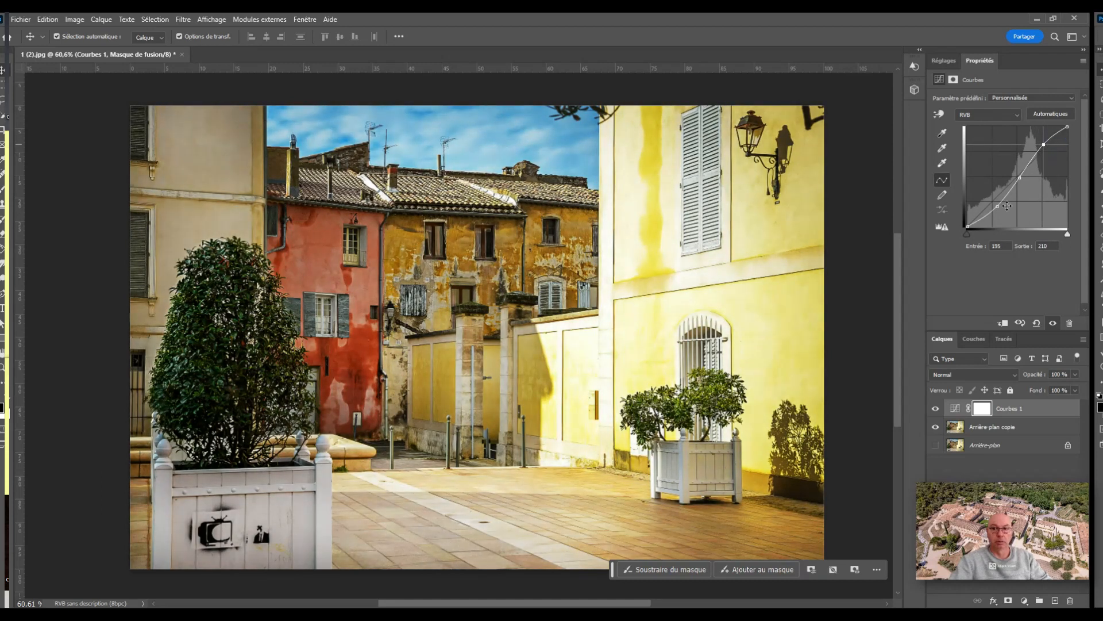
# - Darken the shadow point to input 57, output 27, lift it to input 49, output 54, and raise the highlight point to output 235
pyautogui.moveTo(1007, 208)
pyautogui.mouseDown()
pyautogui.moveTo(1007, 230)
pyautogui.moveTo(989, 199)
pyautogui.moveTo(1000, 219)
pyautogui.mouseUp()
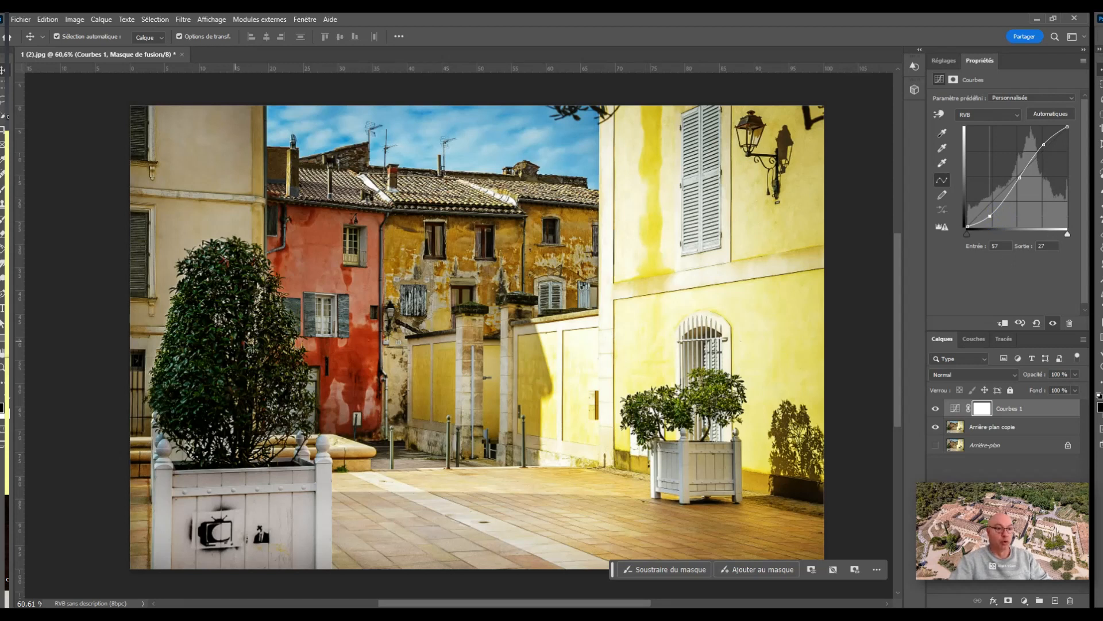
pyautogui.moveTo(1000, 216)
pyautogui.mouseDown()
pyautogui.moveTo(986, 205)
pyautogui.moveTo(997, 205)
pyautogui.mouseUp()
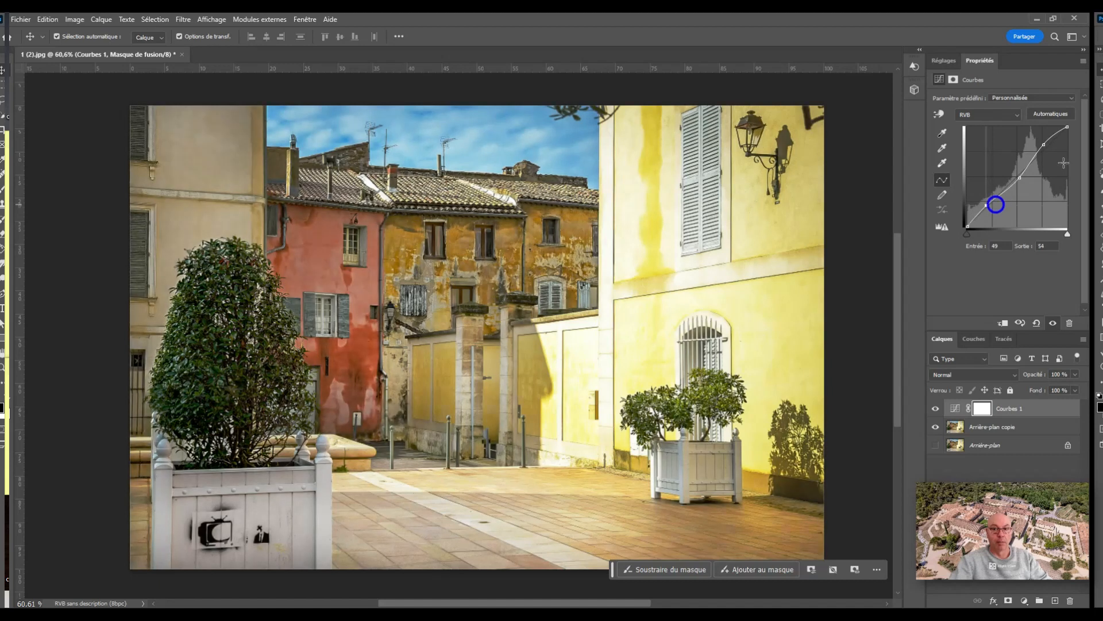
pyautogui.moveTo(1053, 144)
pyautogui.mouseDown()
pyautogui.moveTo(1051, 134)
pyautogui.moveTo(1058, 157)
pyautogui.moveTo(1055, 134)
pyautogui.mouseUp()
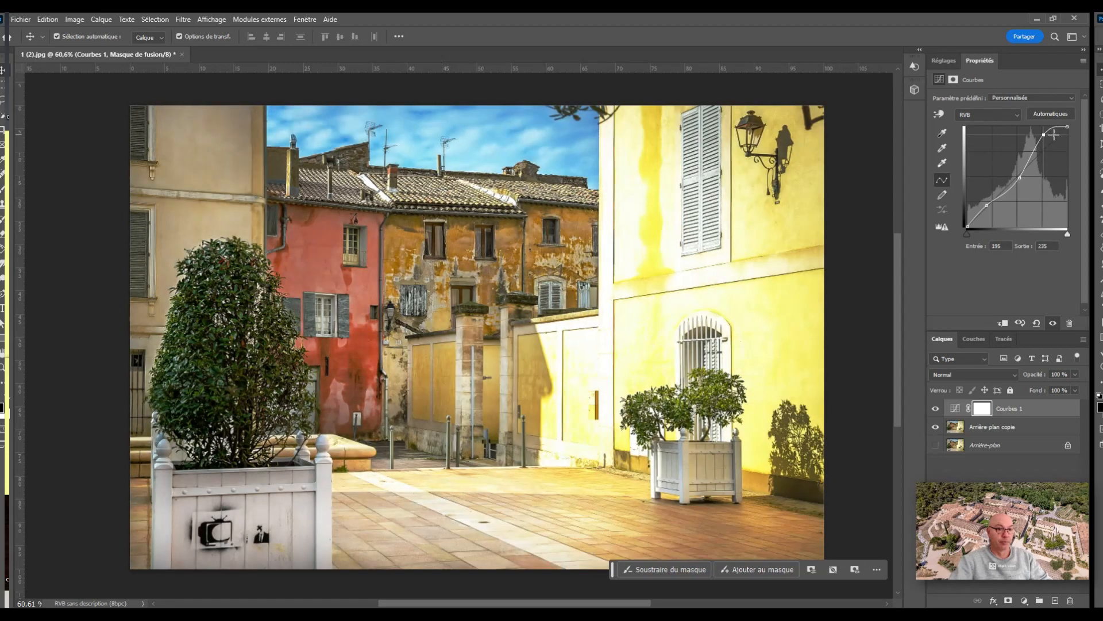
# - Adjust the curve's shadow point and try the black and white endpoints, and lower the highlight point to output 217
pyautogui.click(987, 206)
pyautogui.moveTo(1000, 214); pyautogui.dragTo(971, 236)
pyautogui.click(979, 235)
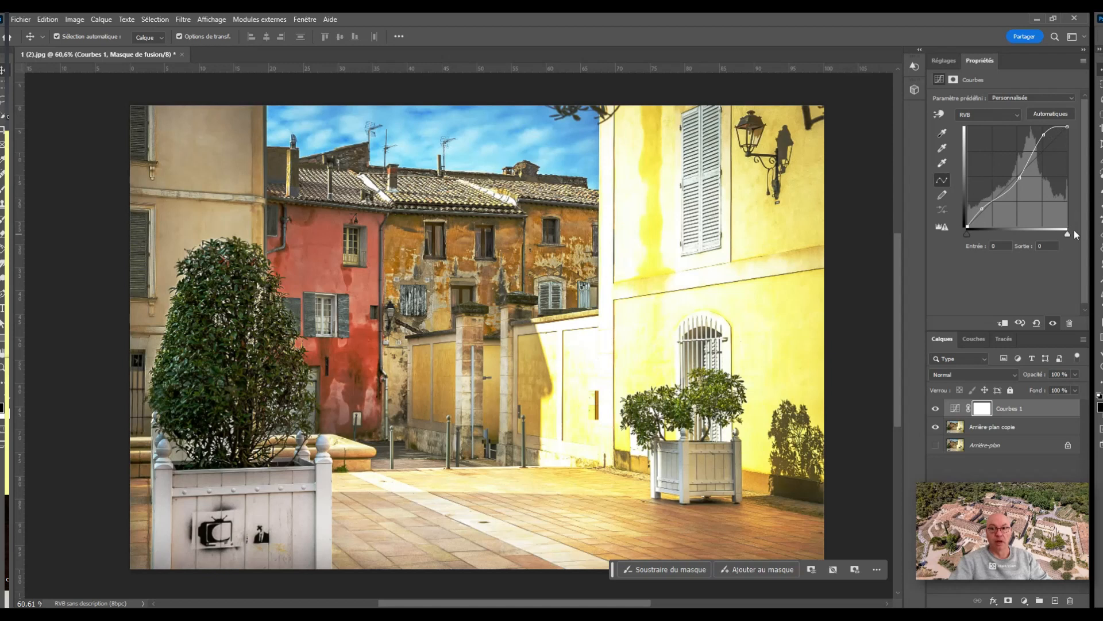
pyautogui.moveTo(1068, 234)
pyautogui.mouseDown()
pyautogui.moveTo(1048, 235)
pyautogui.moveTo(1083, 234)
pyautogui.mouseUp()
pyautogui.moveTo(1054, 135); pyautogui.dragTo(1055, 141)
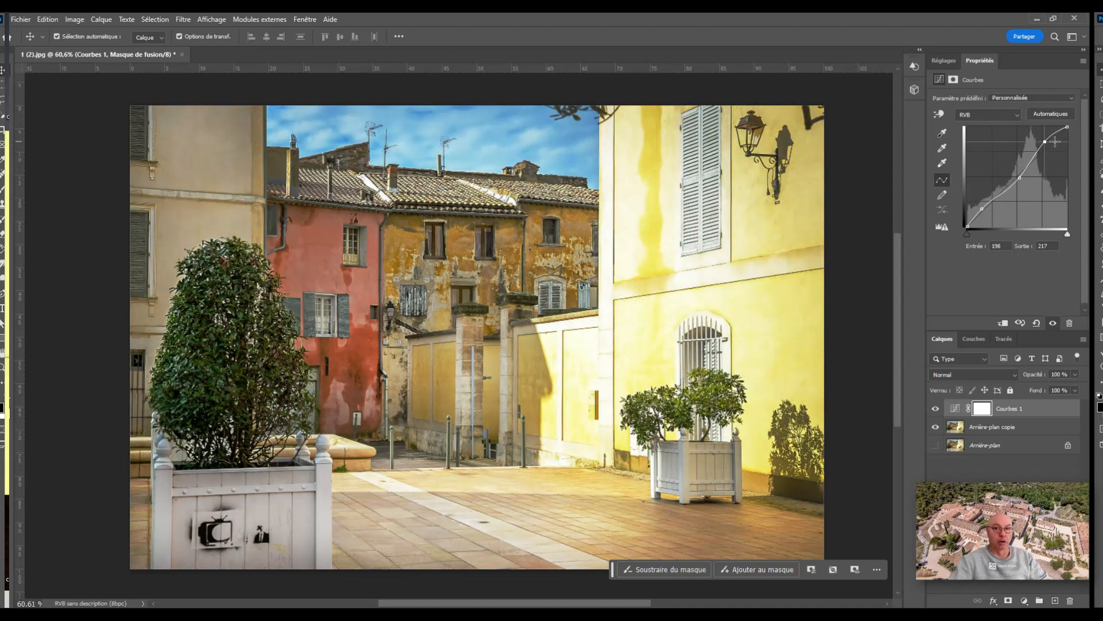
# - Deepen the shadow point to input 59, output 32, and bring the highlight point down to input 196, output 193
pyautogui.moveTo(1030, 177); pyautogui.dragTo(998, 211)
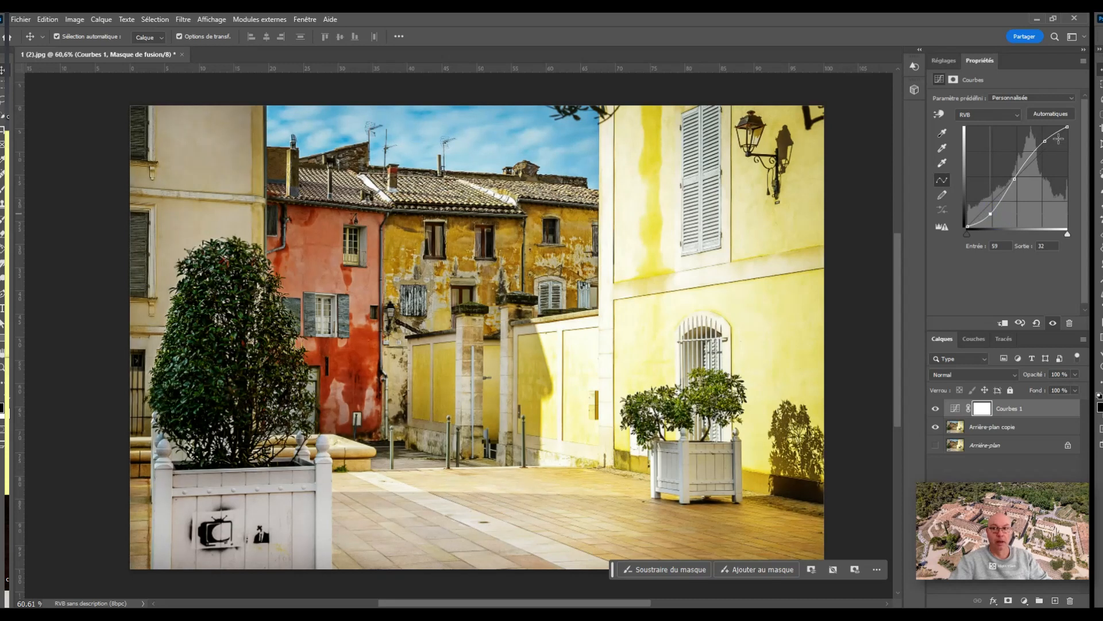
pyautogui.moveTo(1053, 138); pyautogui.dragTo(1048, 142)
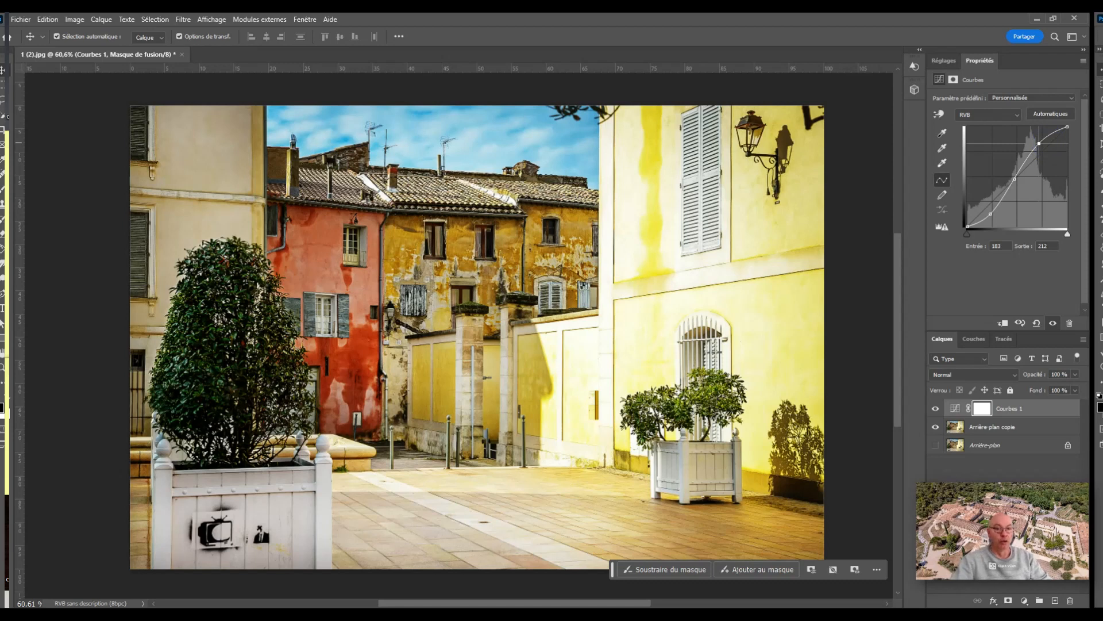
pyautogui.moveTo(1049, 146); pyautogui.dragTo(1052, 149)
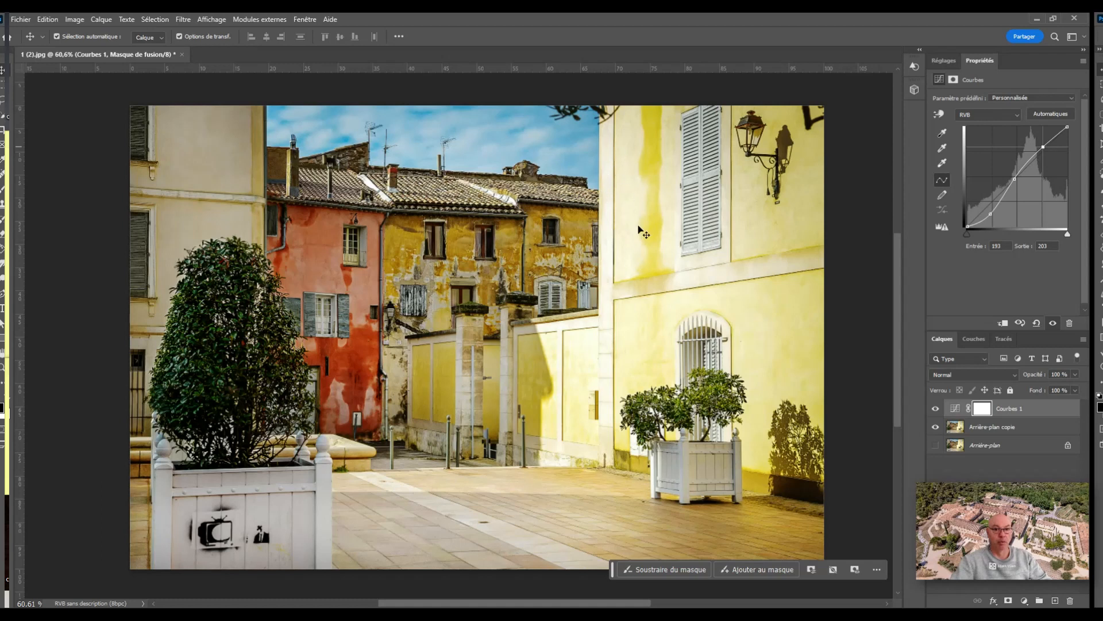
pyautogui.moveTo(1051, 145)
pyautogui.mouseDown()
pyautogui.moveTo(1044, 140)
pyautogui.moveTo(1054, 149)
pyautogui.mouseUp()
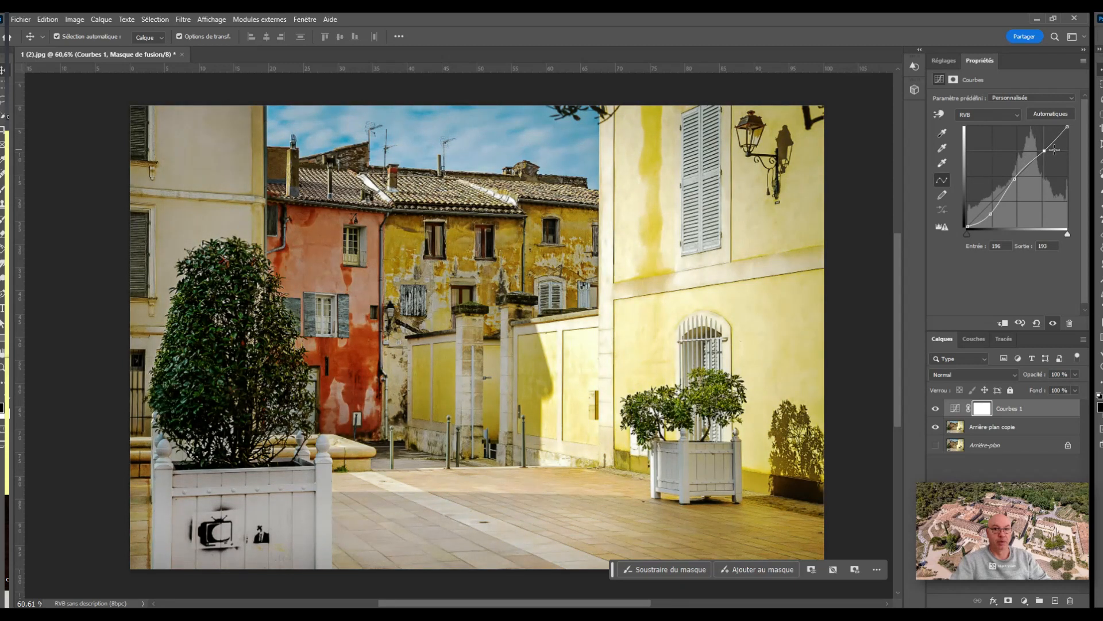
pyautogui.click(1052, 149)
# - Remove the shadow point from the RGB curve and inspect the dark areas of the building facades up close
pyautogui.moveTo(1000, 214); pyautogui.dragTo(970, 216)
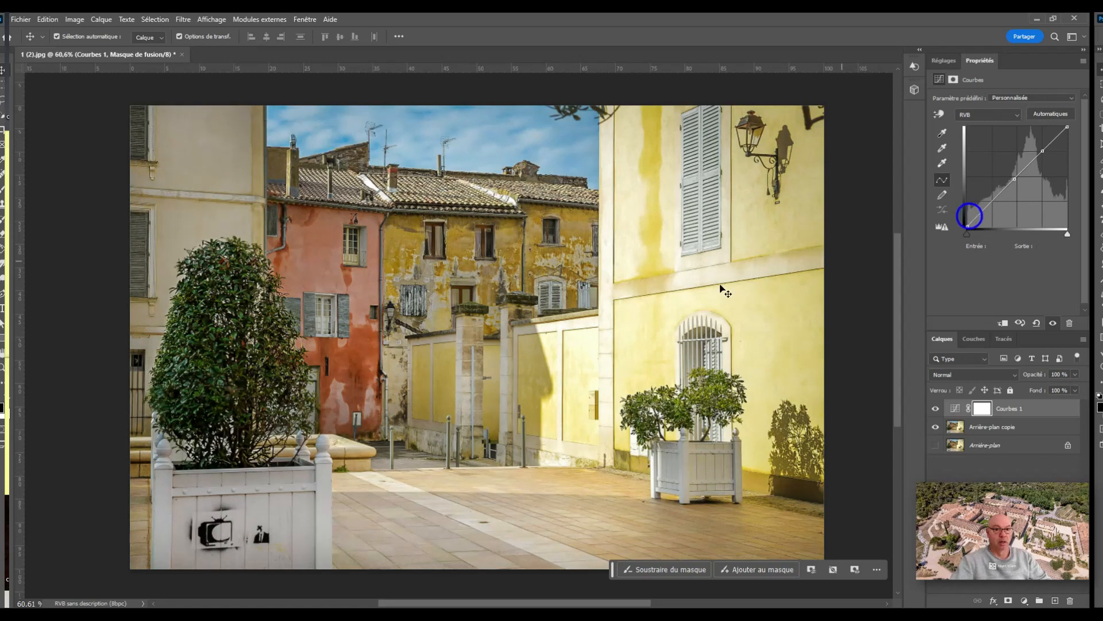
pyautogui.scroll(14, 454, 232)
pyautogui.scroll(-5, 516, 263)
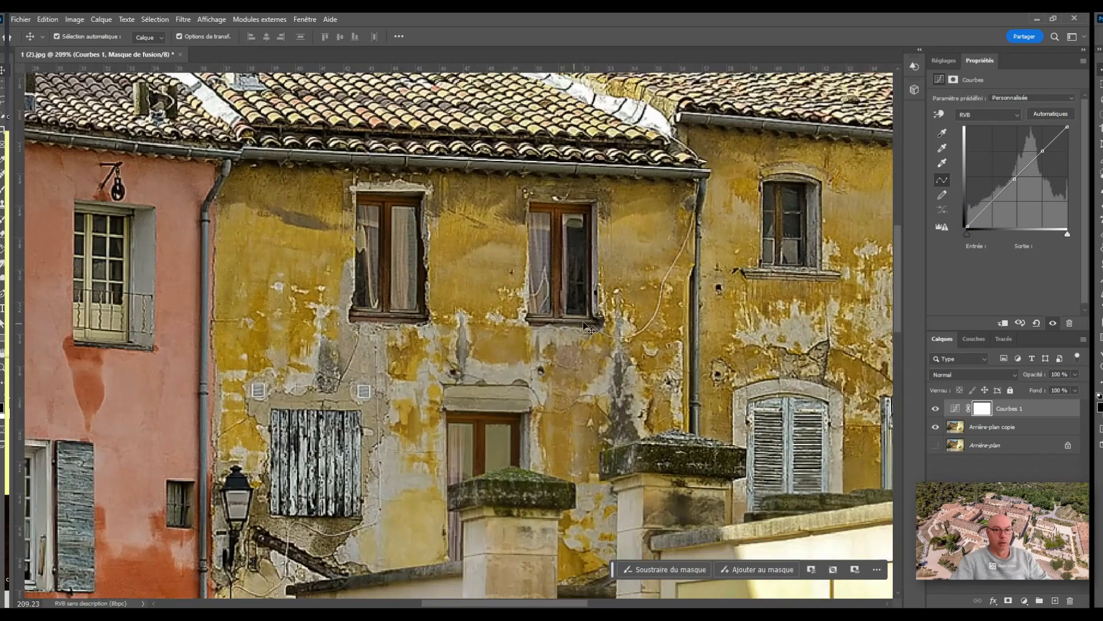
# - Move the curve's black endpoint to input 57, output 29, bring it back to input 3, output 3, and reset the curve to its default
pyautogui.moveTo(977, 226); pyautogui.dragTo(998, 214)
pyautogui.scroll(-2, 573, 299)
pyautogui.scroll(-5, 572, 298)
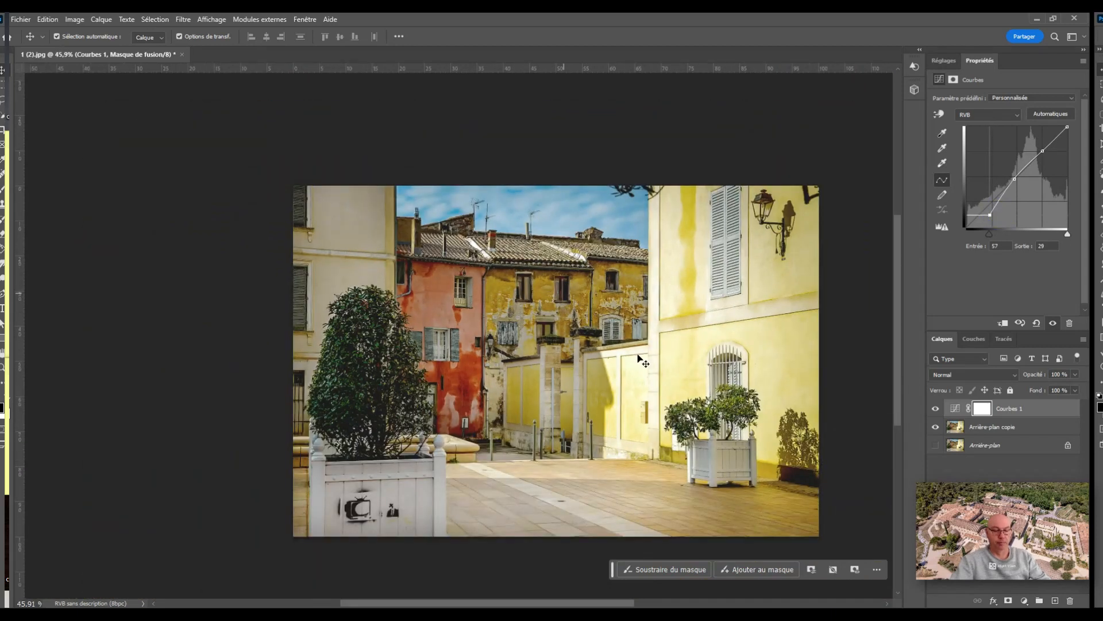
pyautogui.moveTo(662, 358); pyautogui.dragTo(599, 322)
pyautogui.scroll(2, 533, 291)
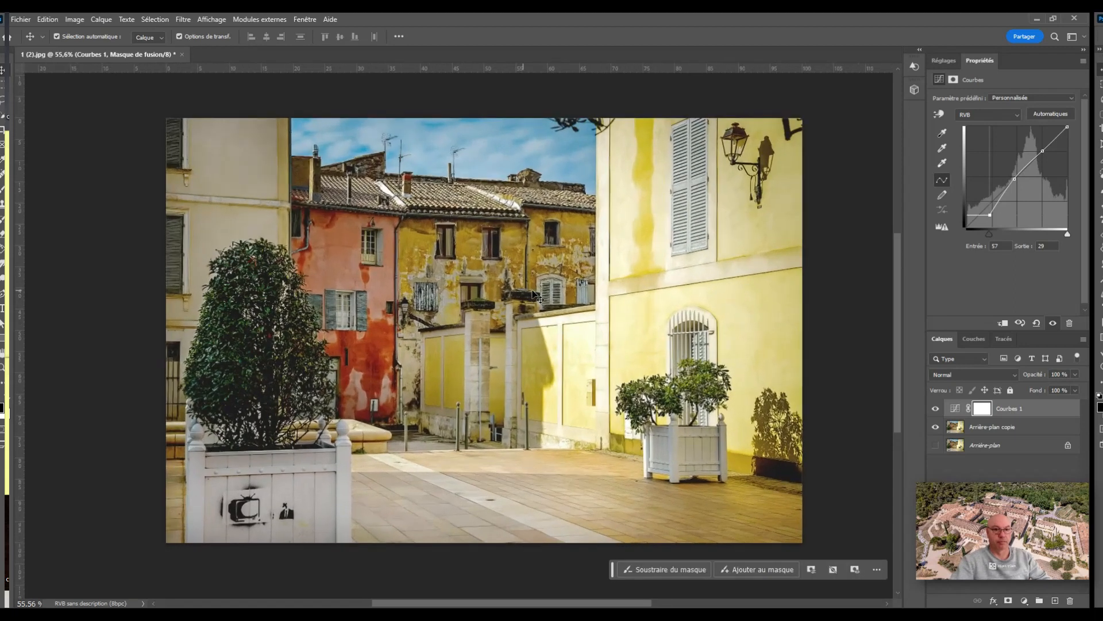
pyautogui.scroll(2, 533, 295)
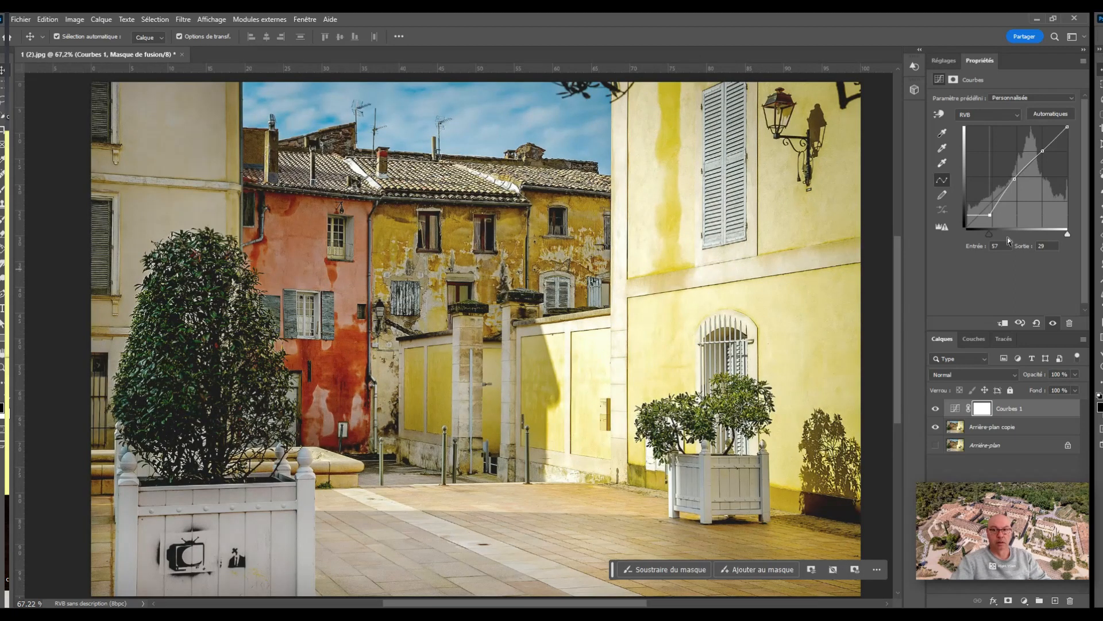
pyautogui.moveTo(990, 234)
pyautogui.mouseDown()
pyautogui.moveTo(967, 234)
pyautogui.moveTo(977, 226)
pyautogui.mouseUp()
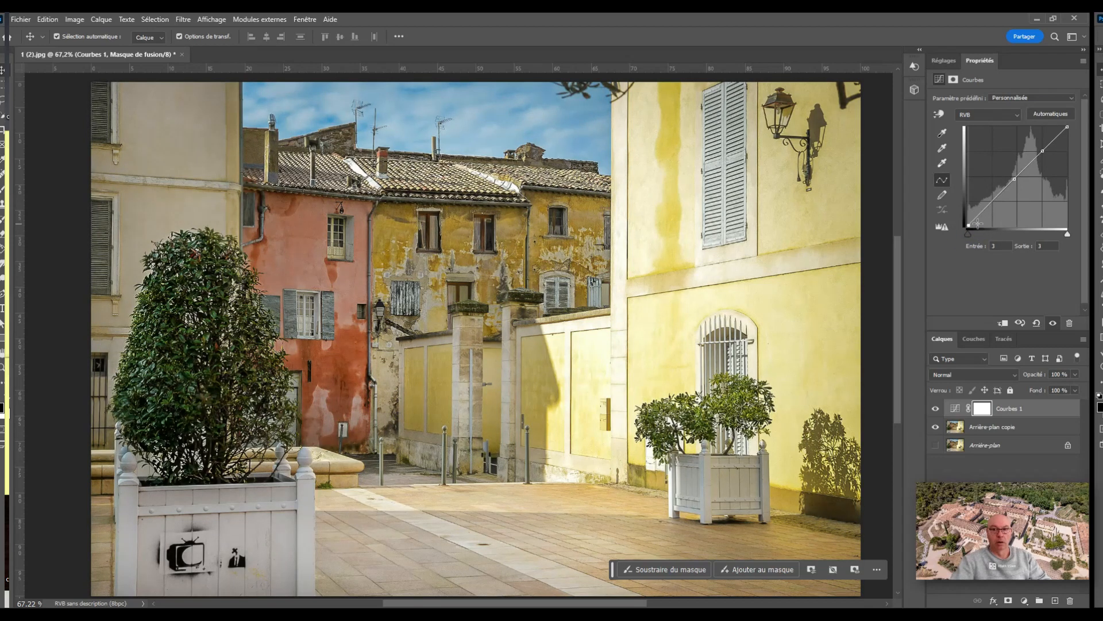
pyautogui.click(1045, 320)
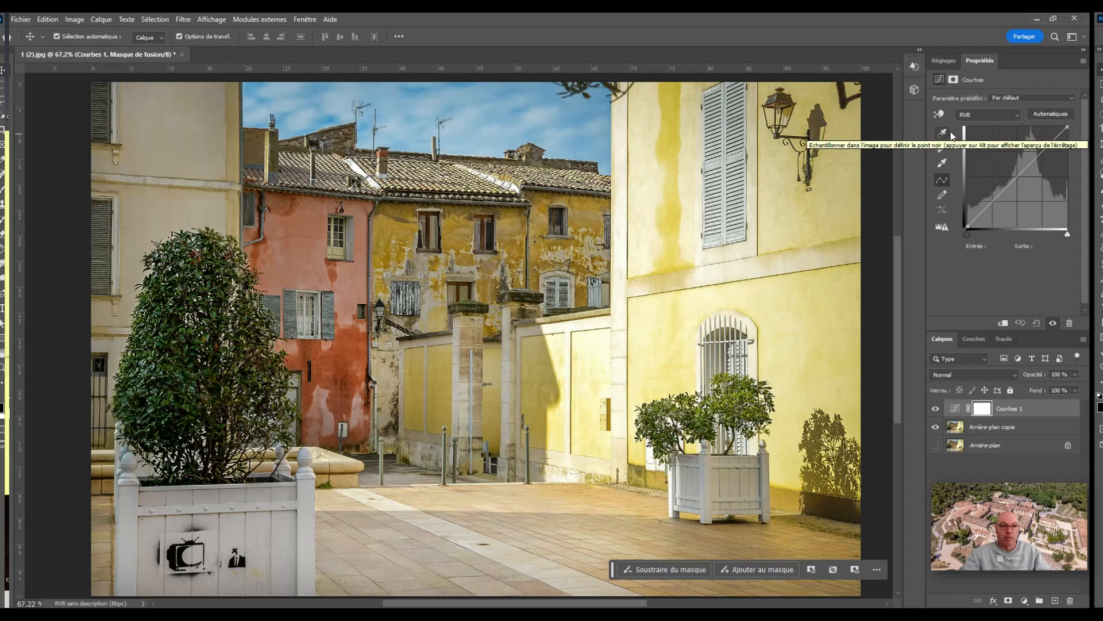
# - With the black-point eyedropper, sample the stencilled figure on the white planter, try the grey shutter instead, and sample the figure again
pyautogui.click(950, 134)
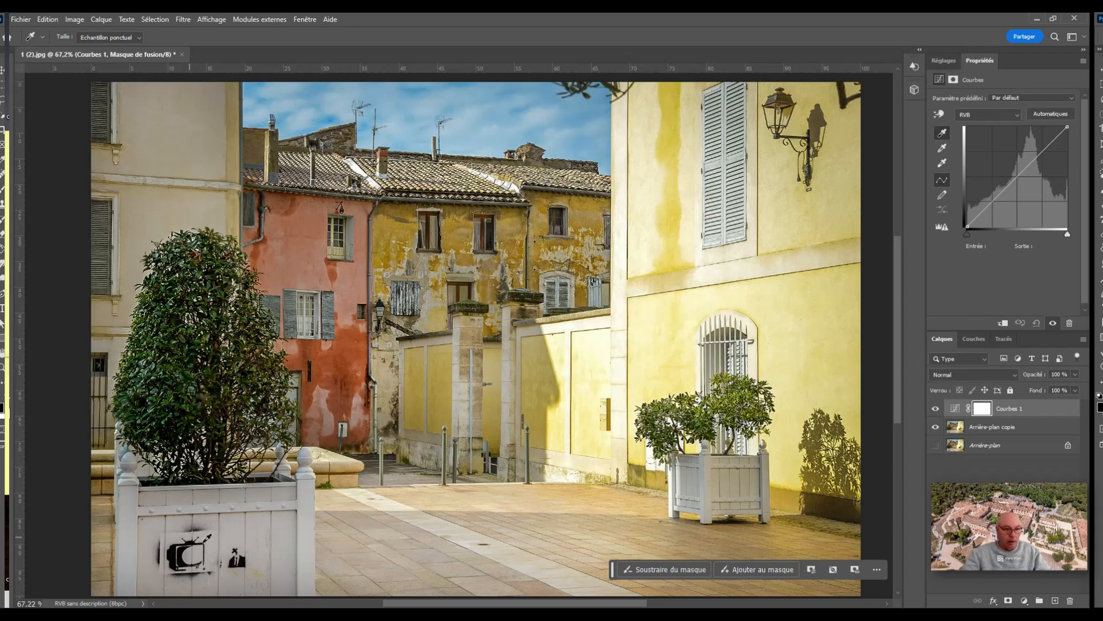
pyautogui.click(252, 562)
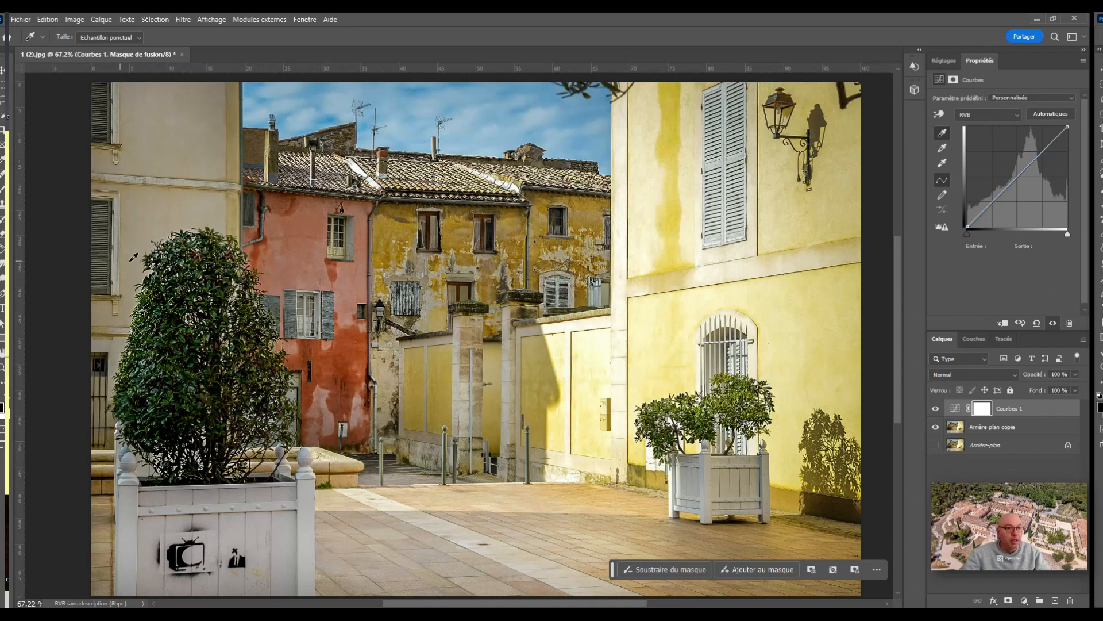
pyautogui.click(111, 198)
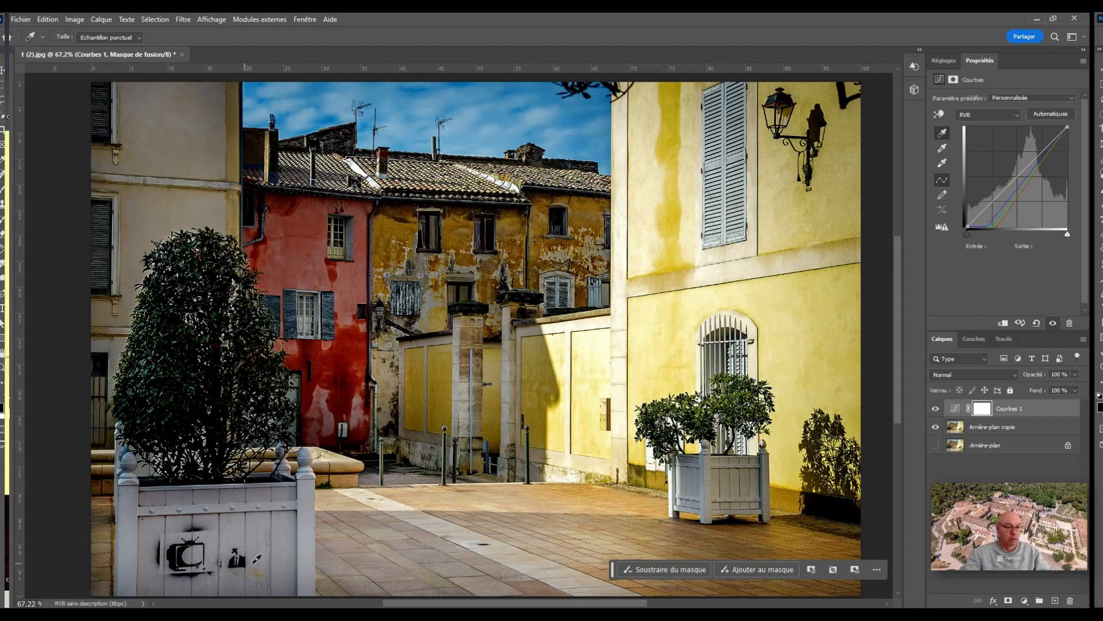
pyautogui.click(257, 558)
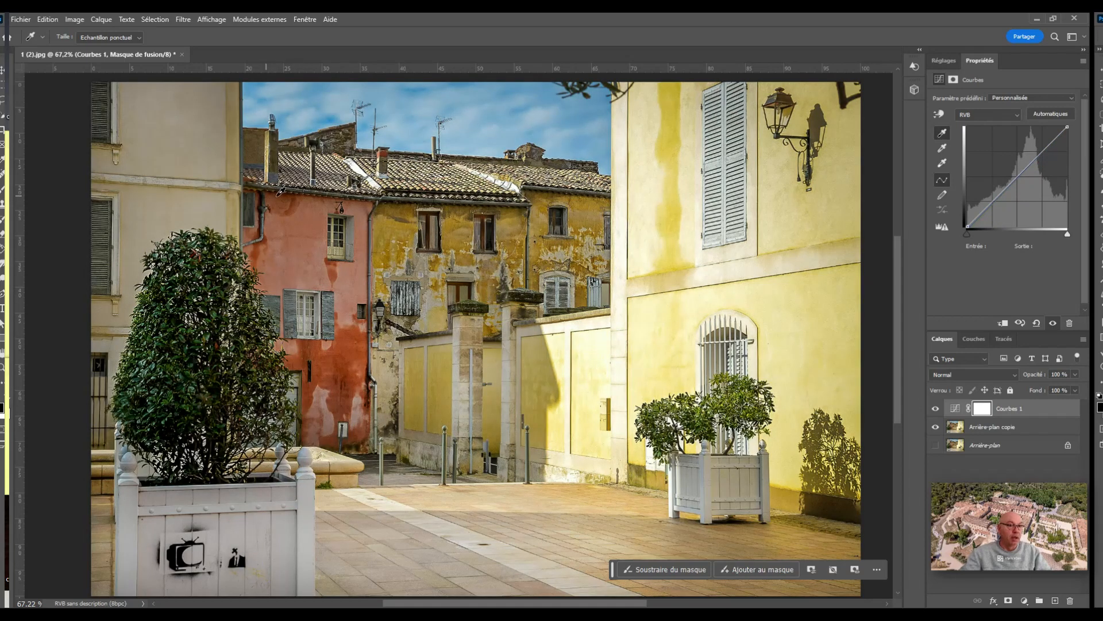
# - Set the black point by sampling the dark drainpipe below the gutter on the red building
pyautogui.scroll(10, 266, 195)
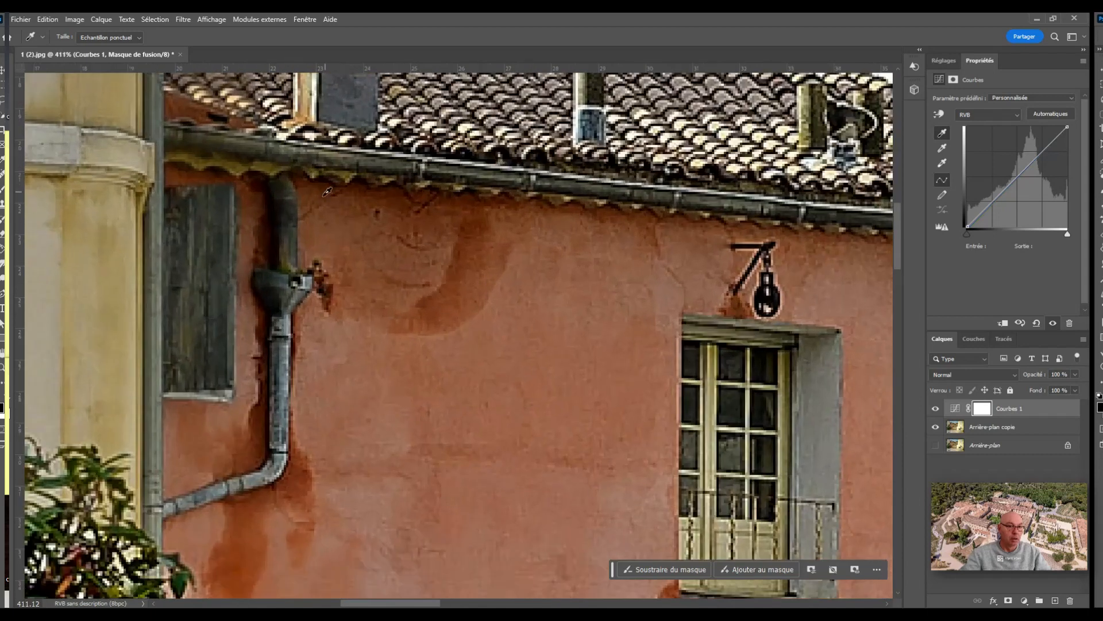
pyautogui.click(305, 212)
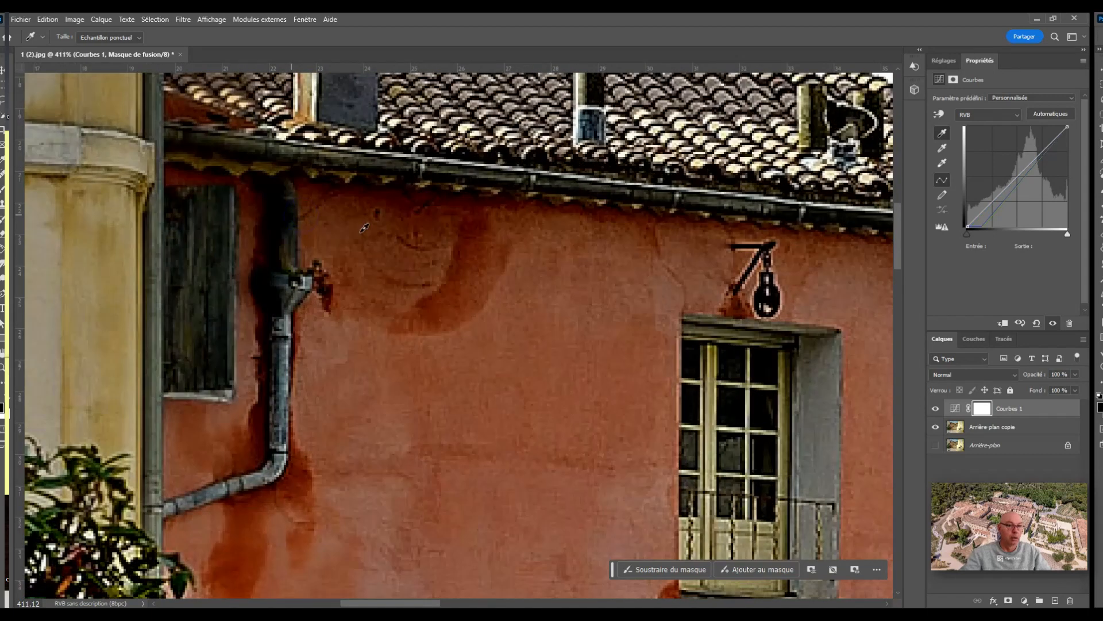
# - Fit the whole photo in view to review the black-point change, and reset the Curves adjustment to its default
pyautogui.scroll(-2, 543, 275)
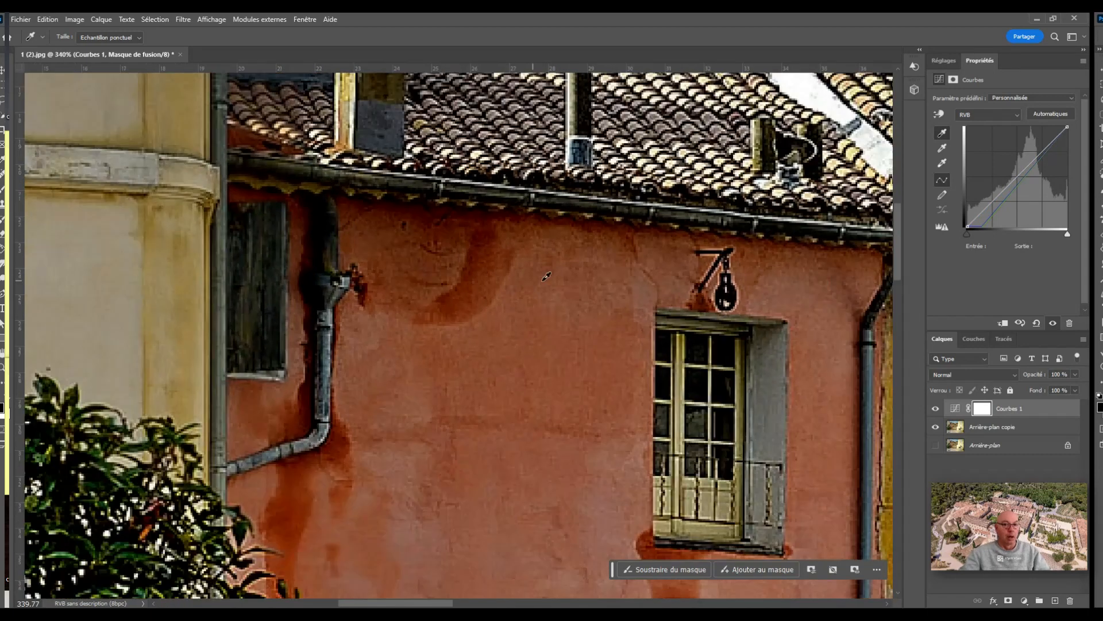
pyautogui.scroll(-10, 546, 277)
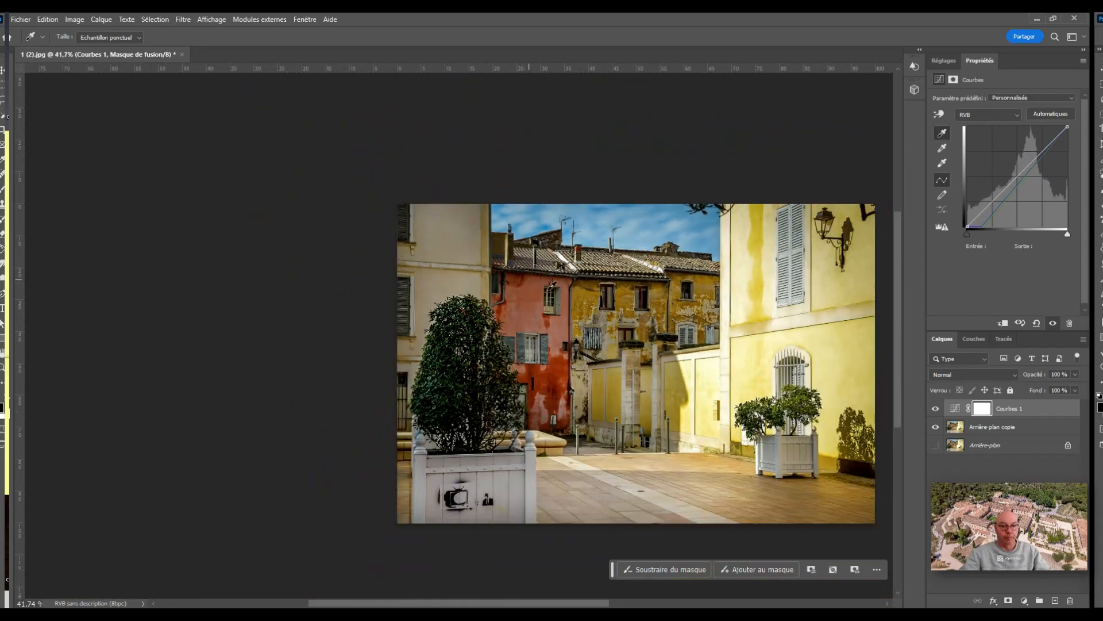
pyautogui.moveTo(656, 363); pyautogui.dragTo(489, 323)
pyautogui.scroll(2, 495, 323)
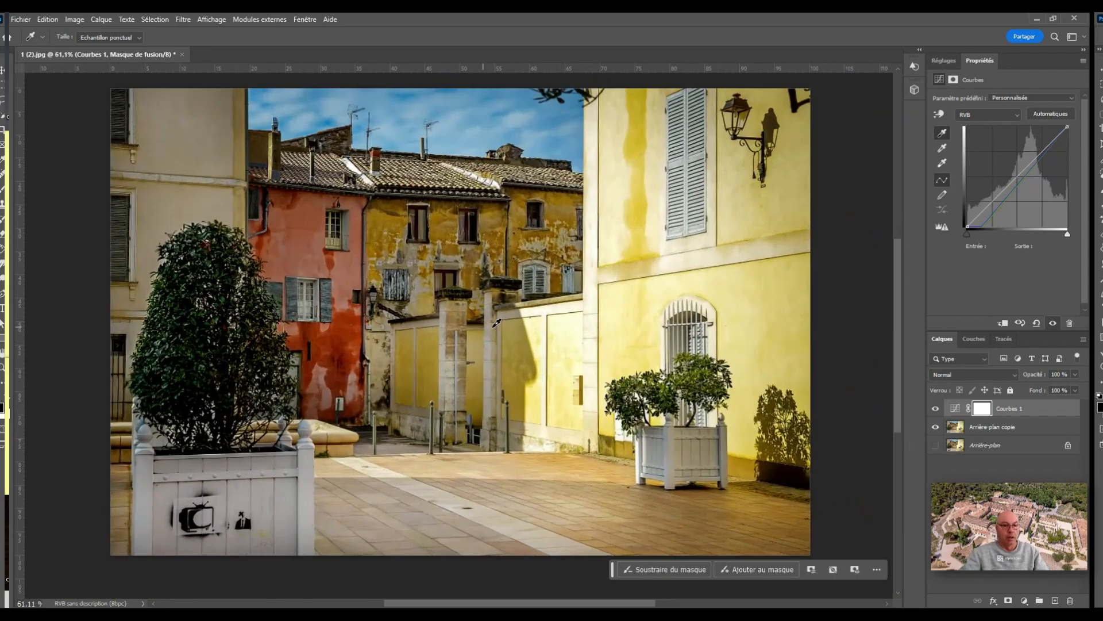
pyautogui.moveTo(899, 301); pyautogui.dragTo(900, 297)
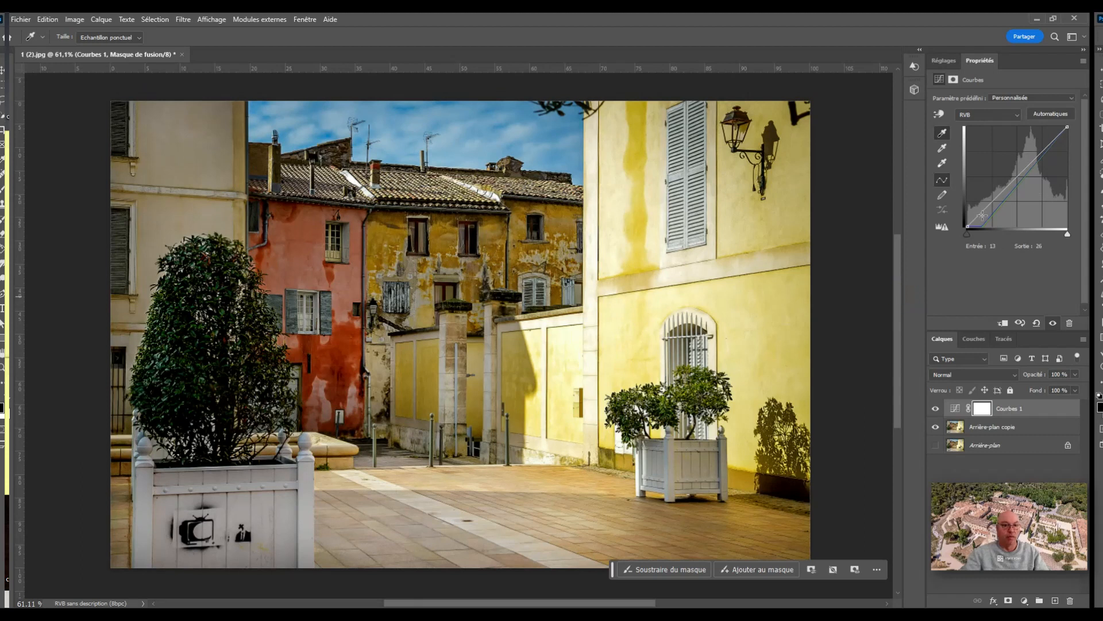
pyautogui.scroll(-1, 775, 236)
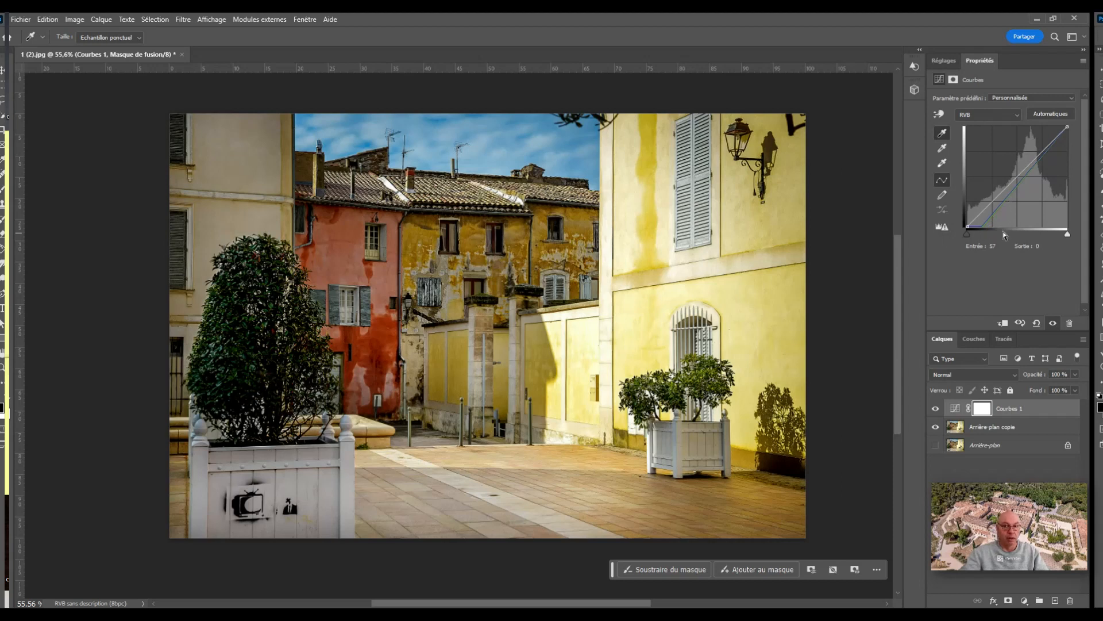
pyautogui.click(1039, 323)
pyautogui.click(948, 164)
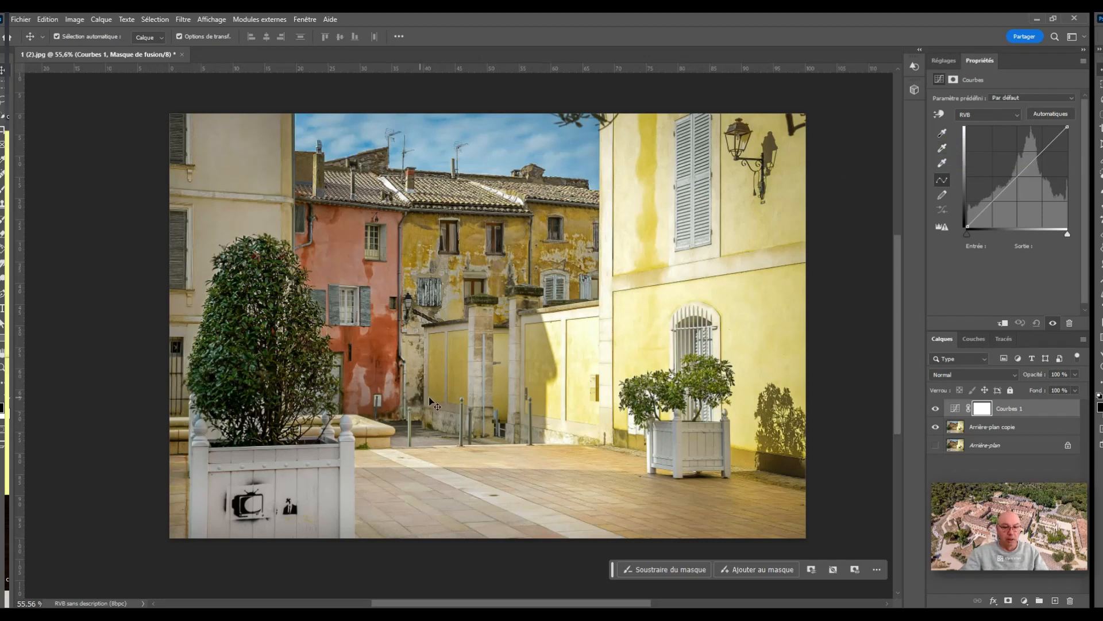
# - Set the grey point by sampling the drainpipe between the red and ochre buildings, and review the whole photo
pyautogui.scroll(1, 428, 397)
pyautogui.scroll(1, 429, 396)
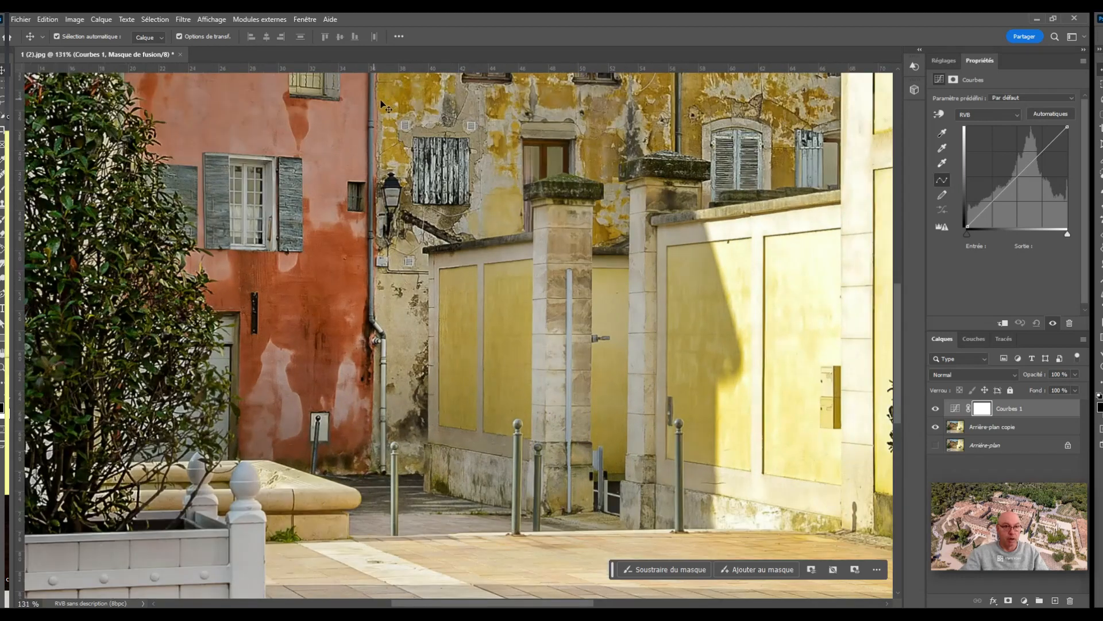
pyautogui.click(943, 148)
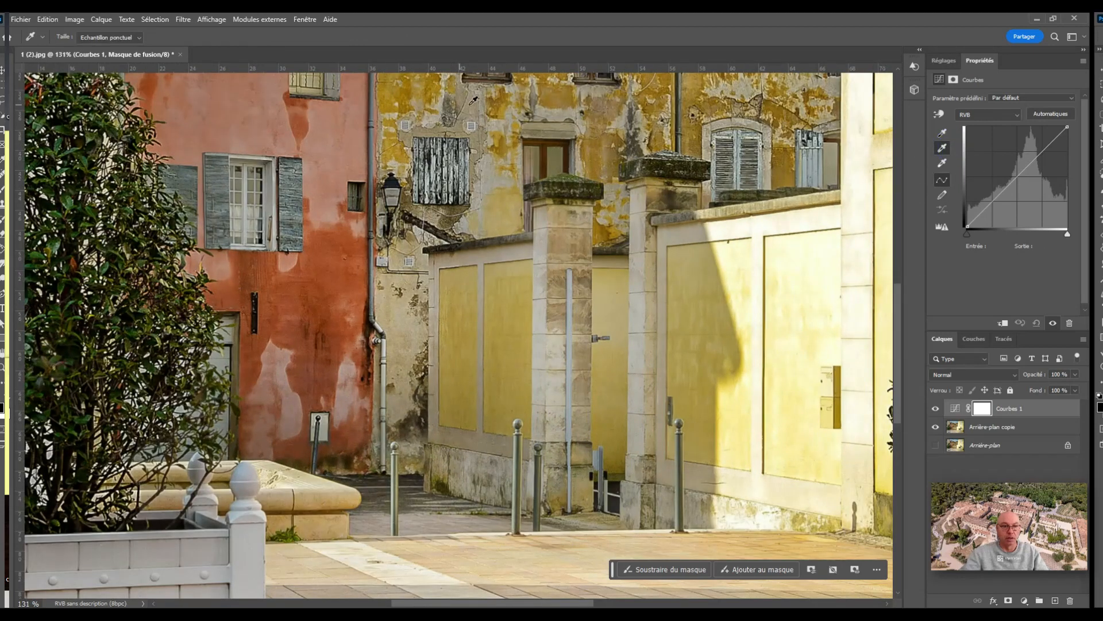
pyautogui.click(377, 115)
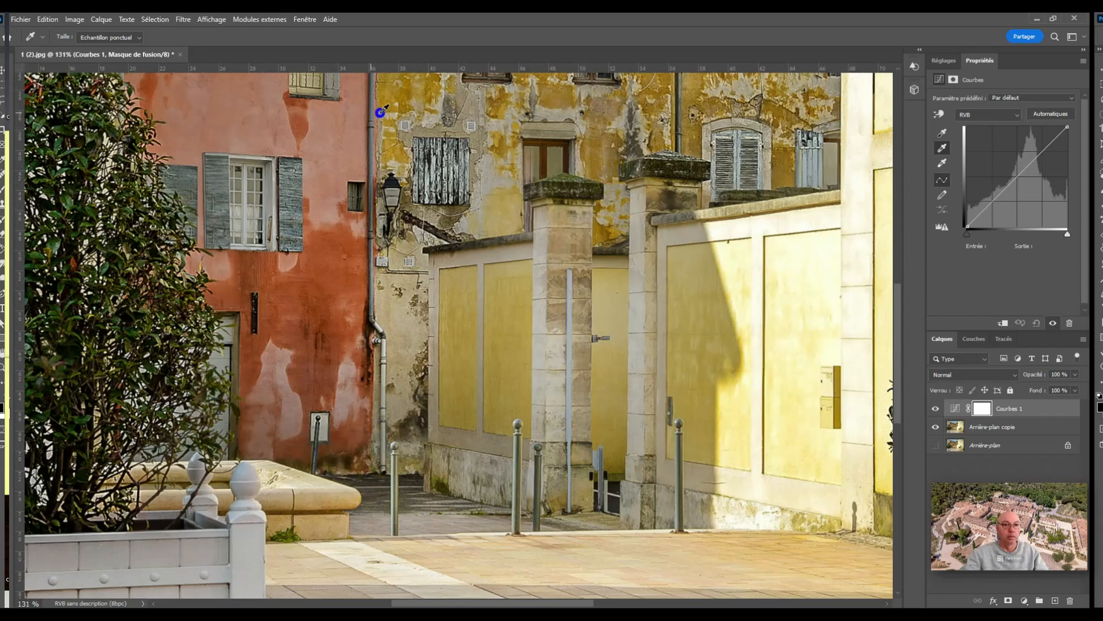
pyautogui.scroll(-5, 545, 254)
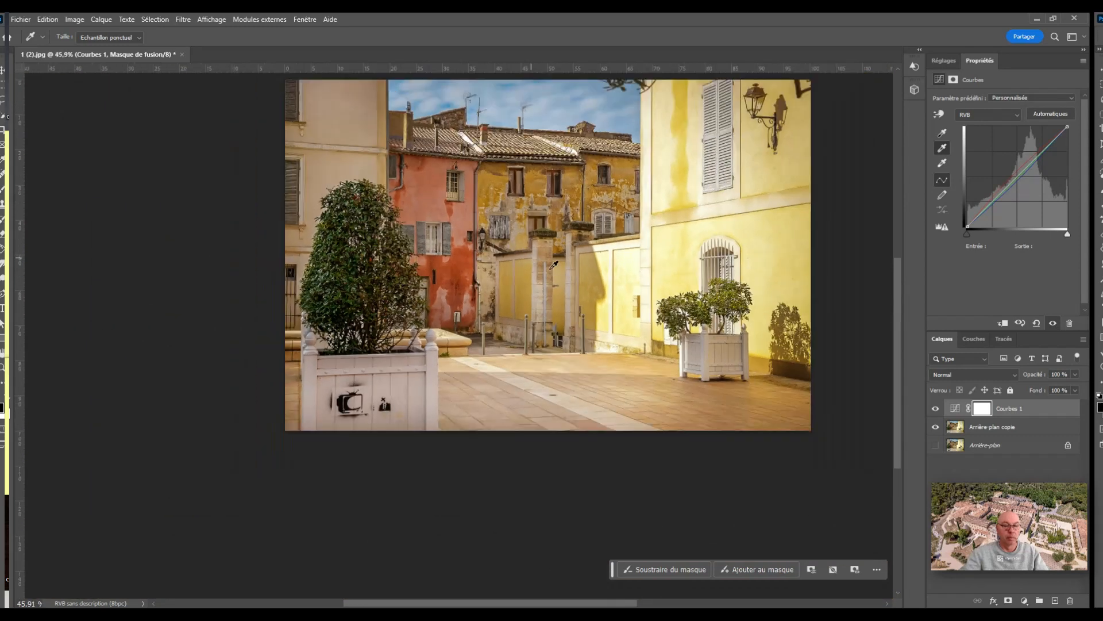
pyautogui.moveTo(664, 233); pyautogui.dragTo(614, 303)
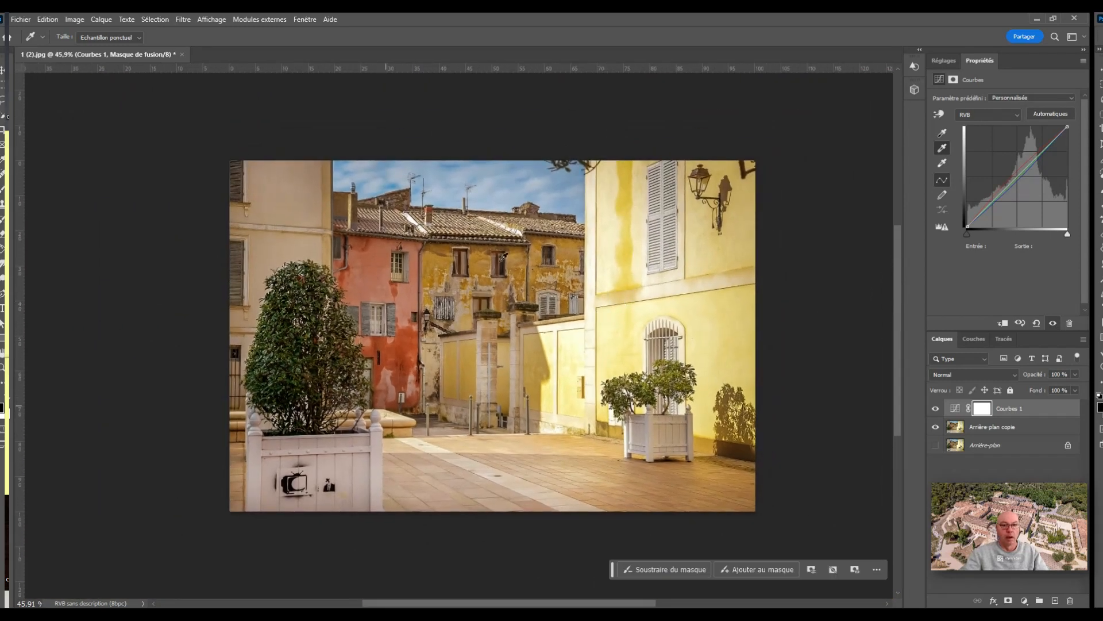
# - Resample the black point near the stencilled figure on the planter, and set the grey point on the ochre building
pyautogui.click(943, 133)
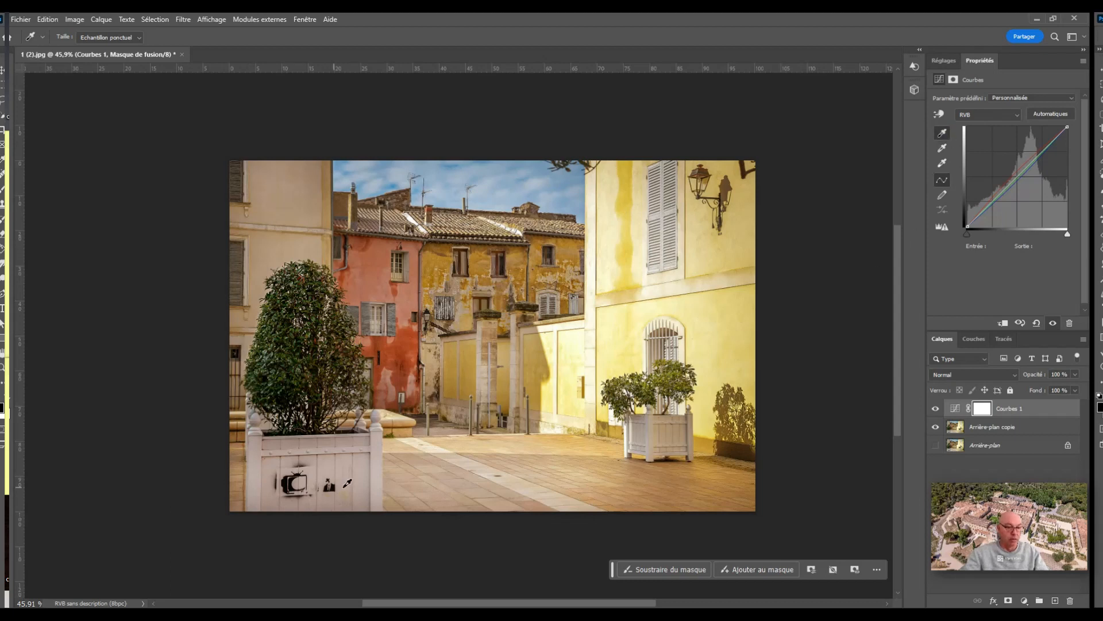
pyautogui.click(943, 148)
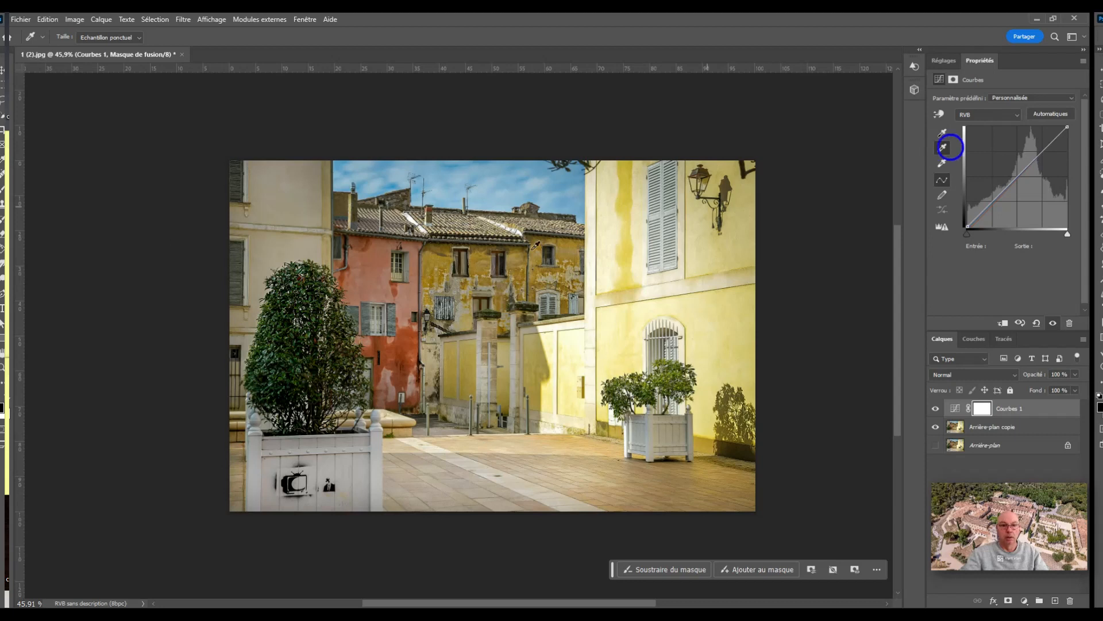
pyautogui.click(433, 263)
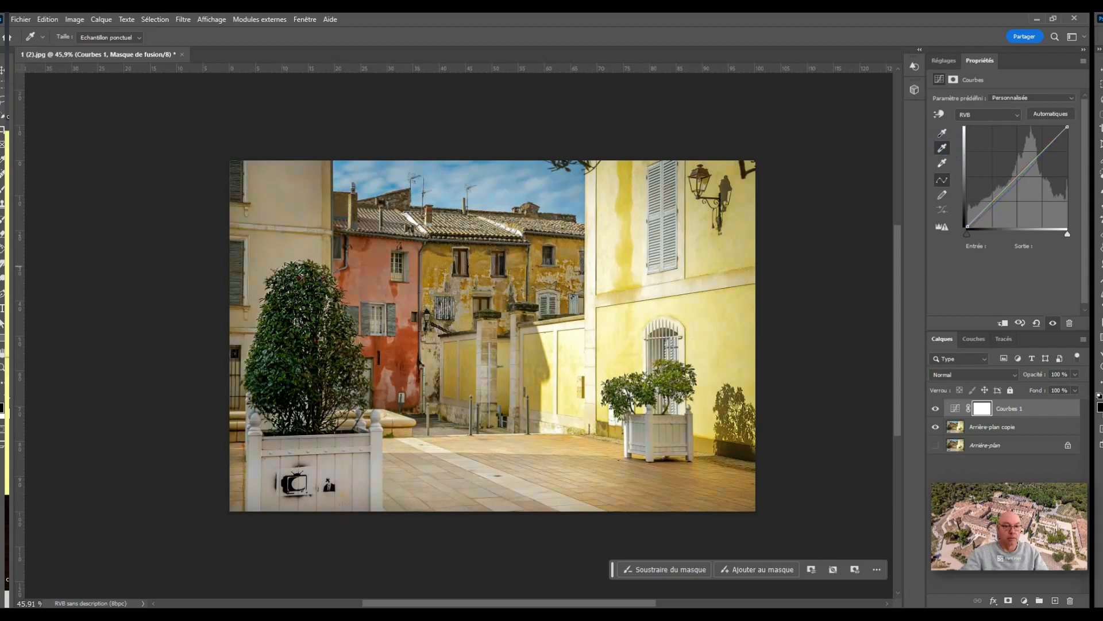
# - Try setting the white point on the paving beside the large planter, and undo the change
pyautogui.click(953, 164)
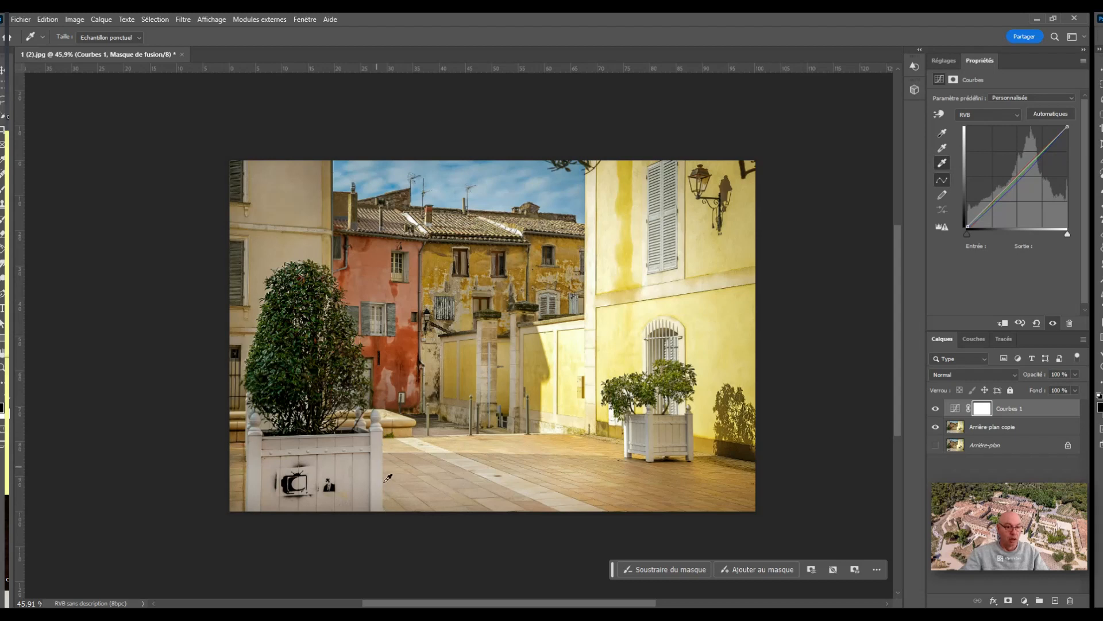
pyautogui.click(390, 452)
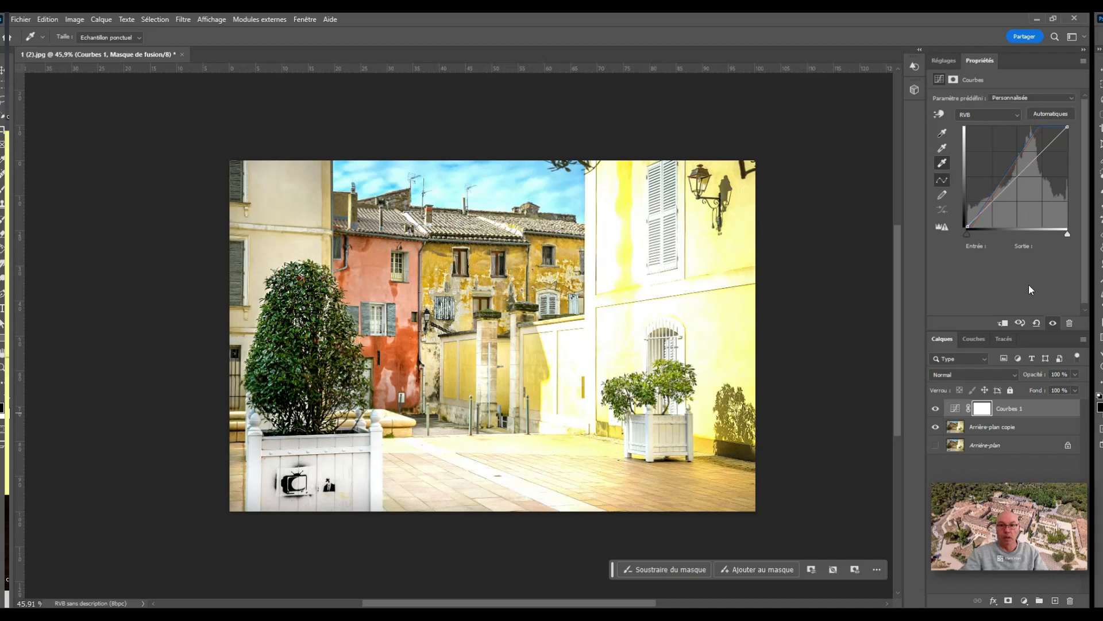
pyautogui.hotkey('ctrl', 'z')
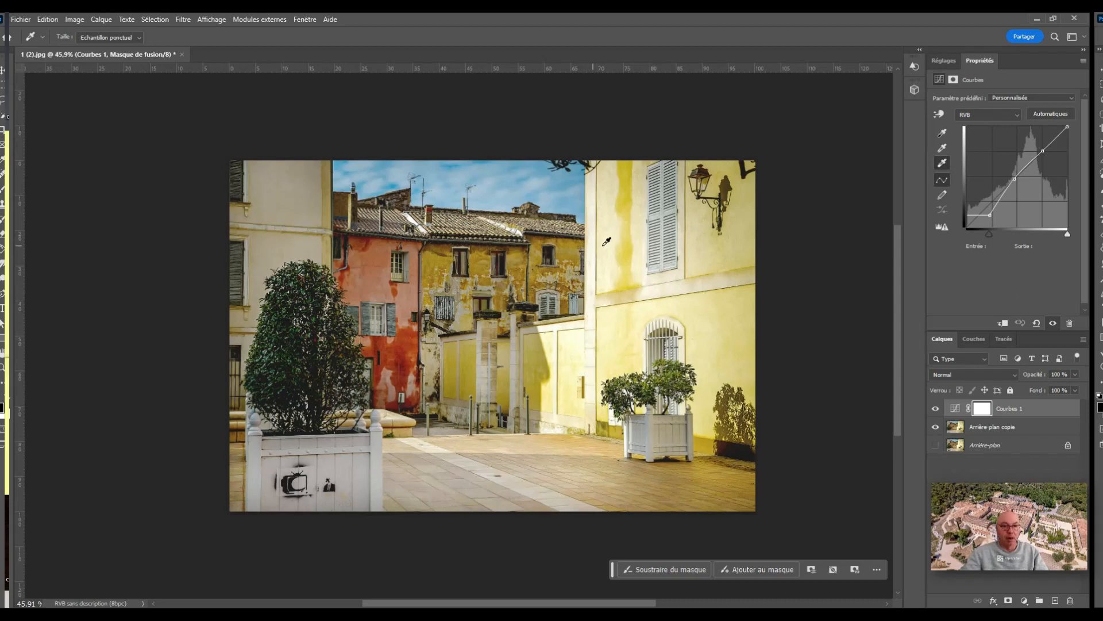
# - Set the white point by sampling the pale corner strip of the yellow building, review the whole photo, and reset the curve
pyautogui.scroll(5, 607, 241)
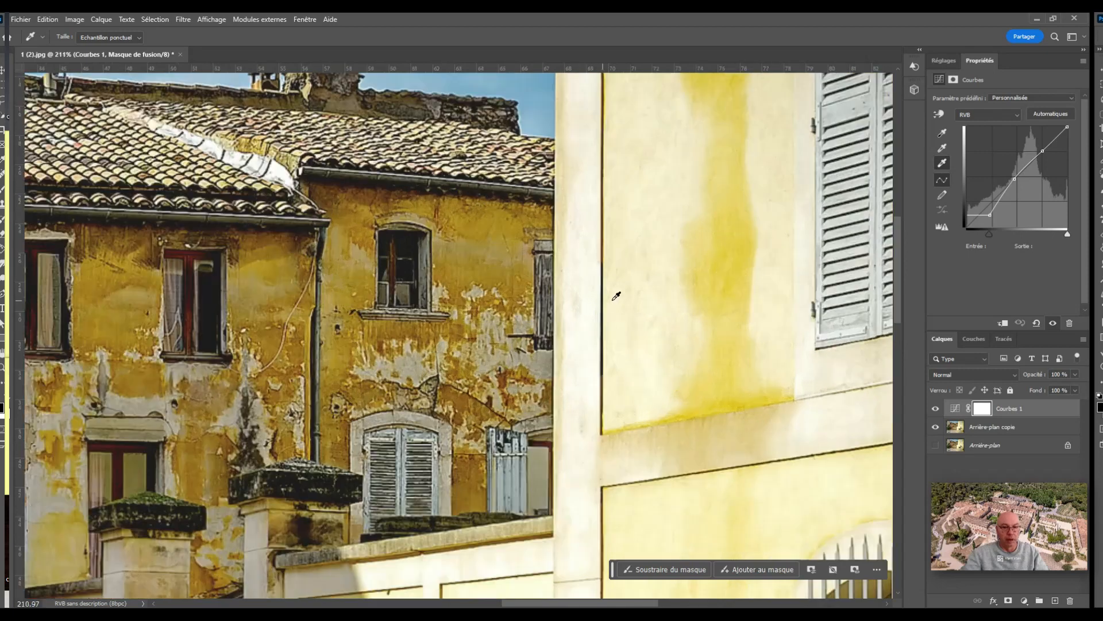
pyautogui.click(592, 189)
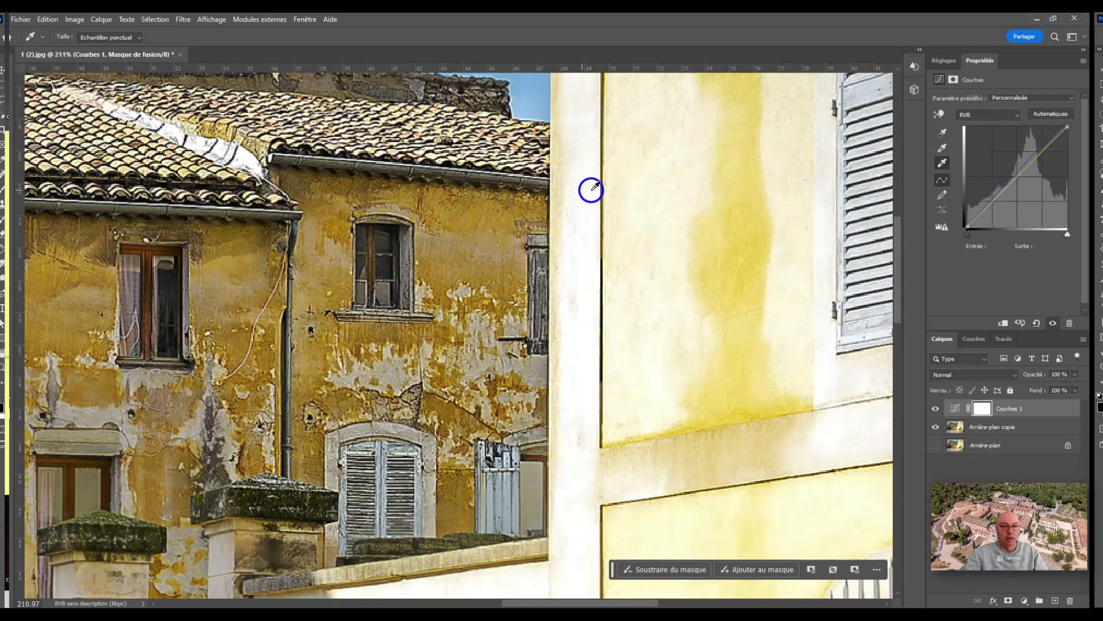
pyautogui.scroll(-6, 520, 343)
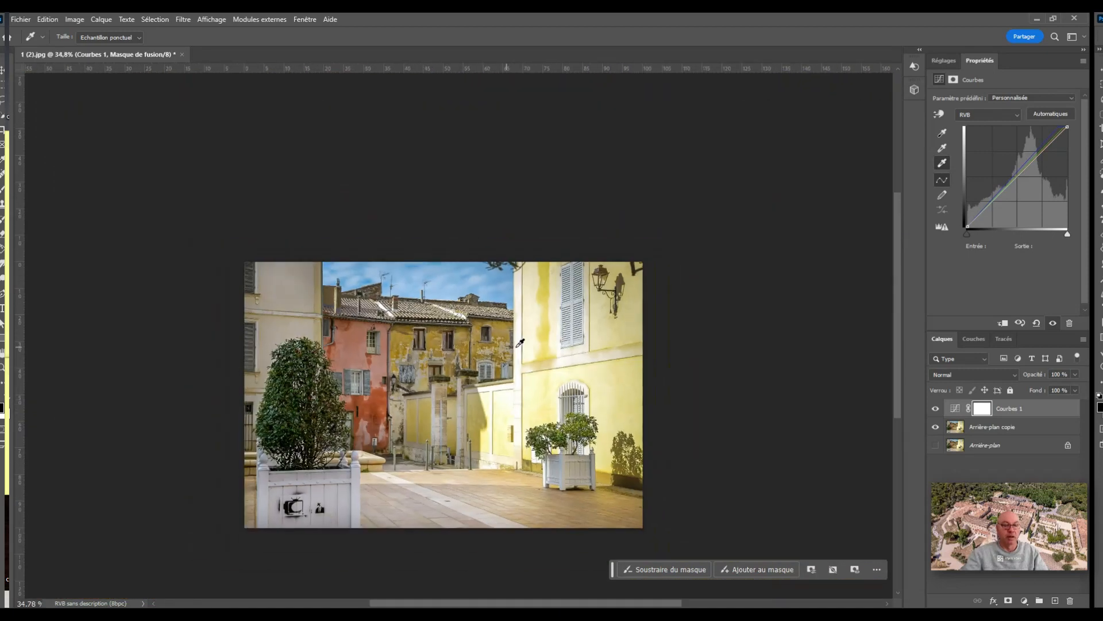
pyautogui.scroll(2, 516, 347)
pyautogui.moveTo(459, 406); pyautogui.dragTo(523, 335)
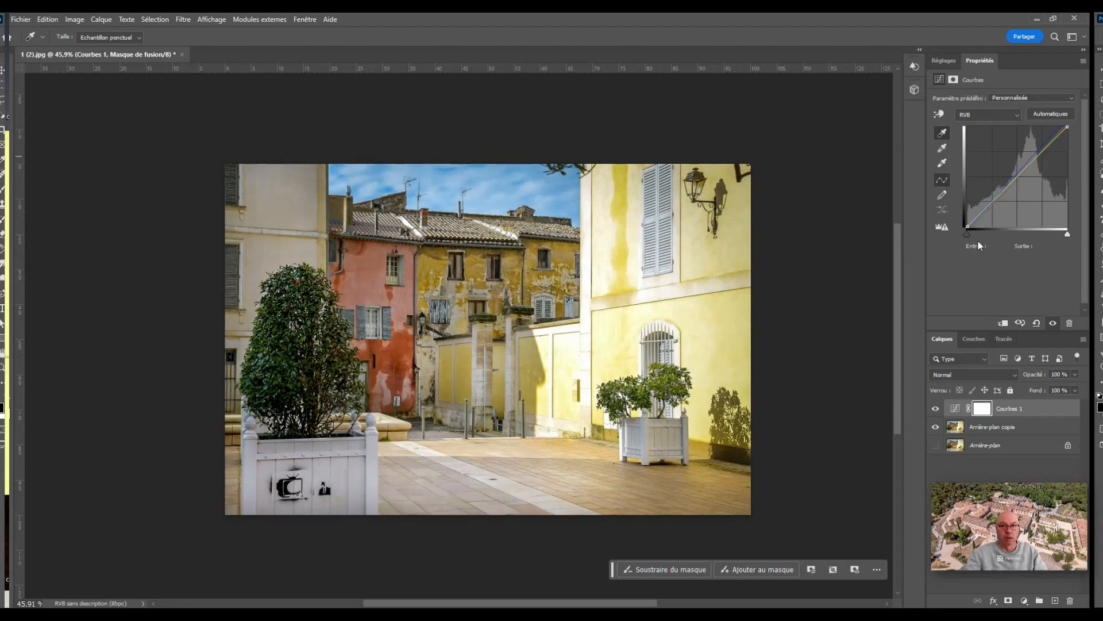
pyautogui.click(1044, 323)
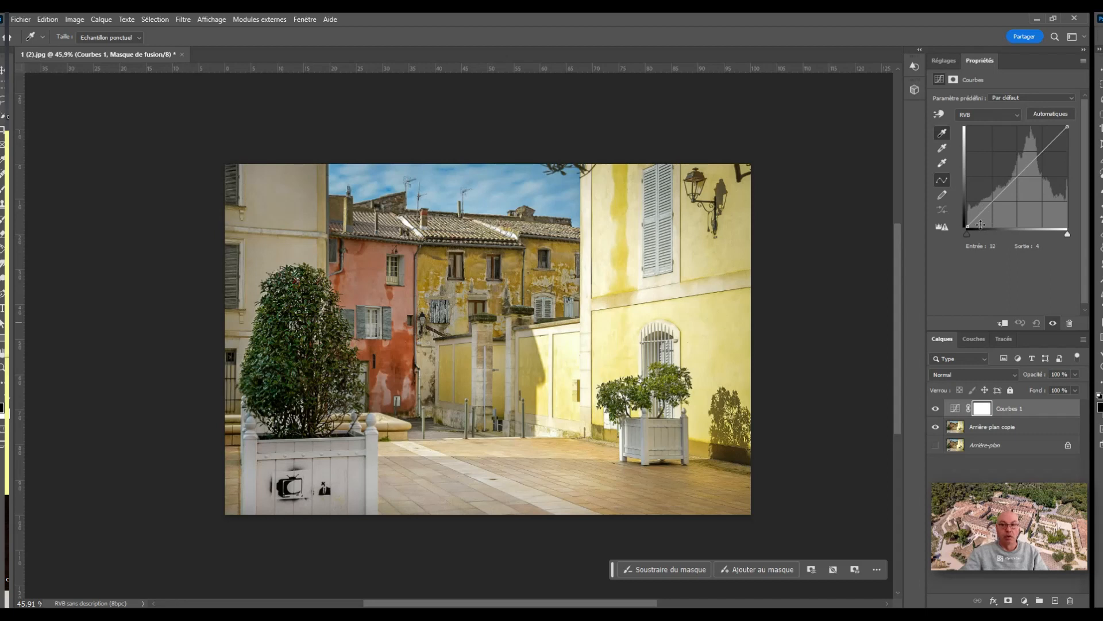
# - Move the curve's black endpoint to input 116, output 70, and return it to its original corner
pyautogui.moveTo(980, 225); pyautogui.dragTo(1026, 197)
pyautogui.click(949, 178)
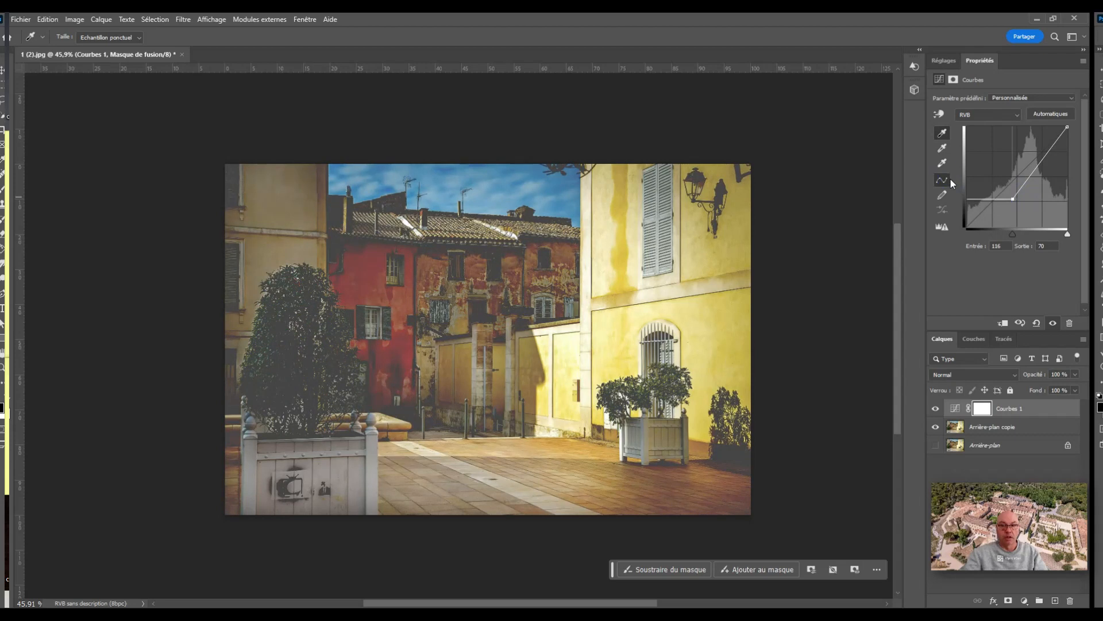
pyautogui.moveTo(1013, 198); pyautogui.dragTo(969, 229)
# - Add a raised shadow point and a lowered highlight point at input 183, output 147, and reset the curve to its default
pyautogui.moveTo(1006, 192); pyautogui.dragTo(998, 194)
pyautogui.moveTo(1042, 154); pyautogui.dragTo(1049, 169)
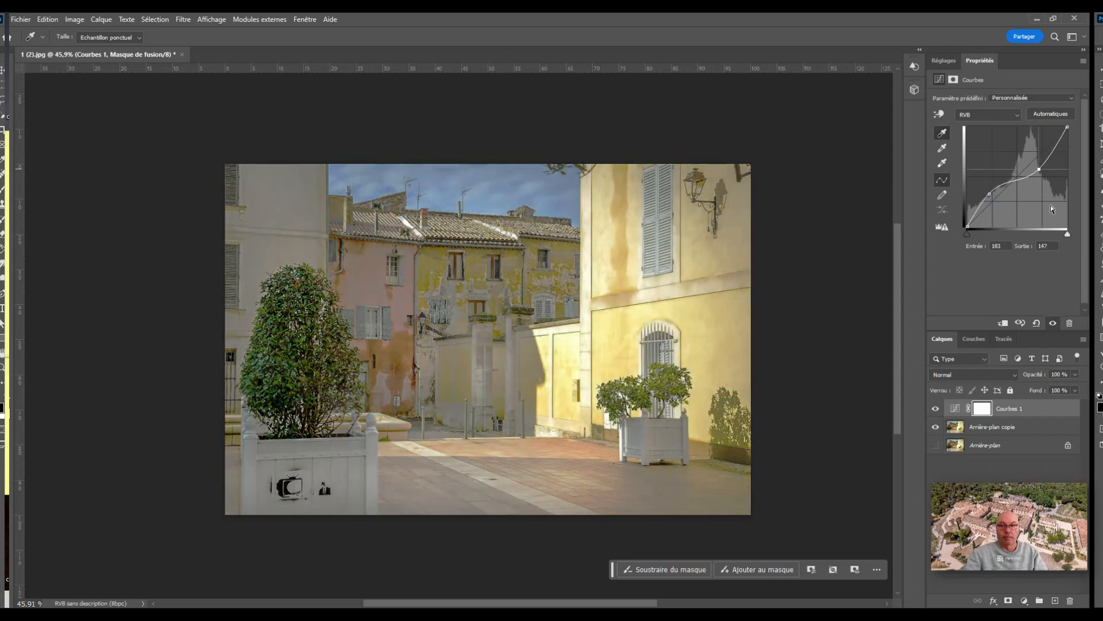
pyautogui.click(1037, 323)
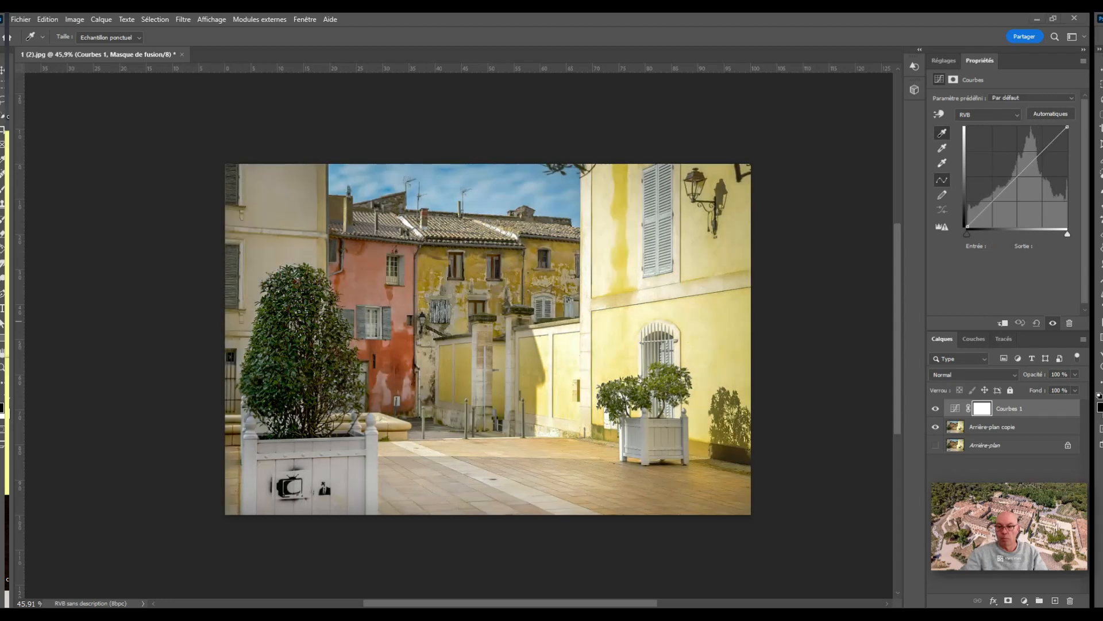
# - Draw a freehand S-shaped RGB curve with the curve pencil and smooth it
pyautogui.click(950, 197)
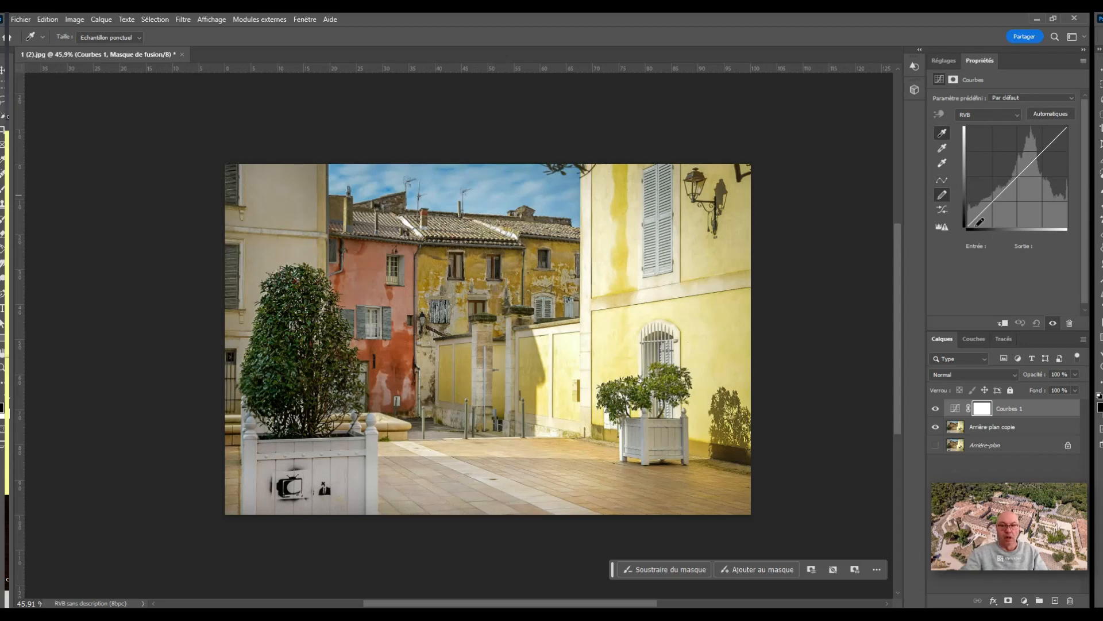
pyautogui.moveTo(981, 221)
pyautogui.mouseDown()
pyautogui.moveTo(1006, 201)
pyautogui.moveTo(1014, 170)
pyautogui.moveTo(1061, 154)
pyautogui.moveTo(1072, 138)
pyautogui.moveTo(1057, 126)
pyautogui.mouseUp()
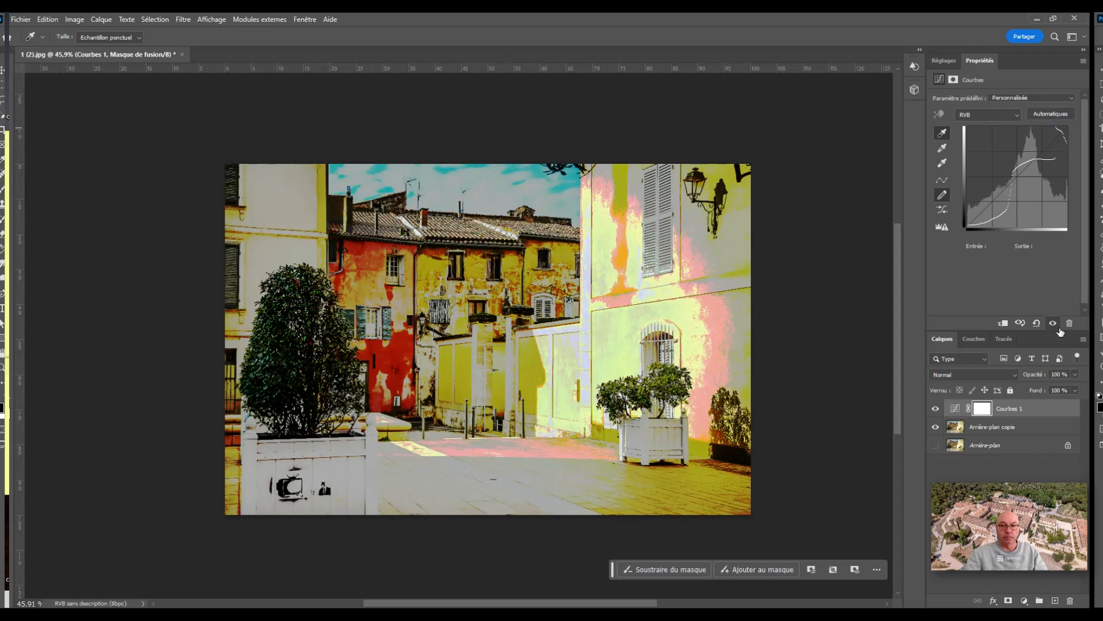
pyautogui.click(949, 211)
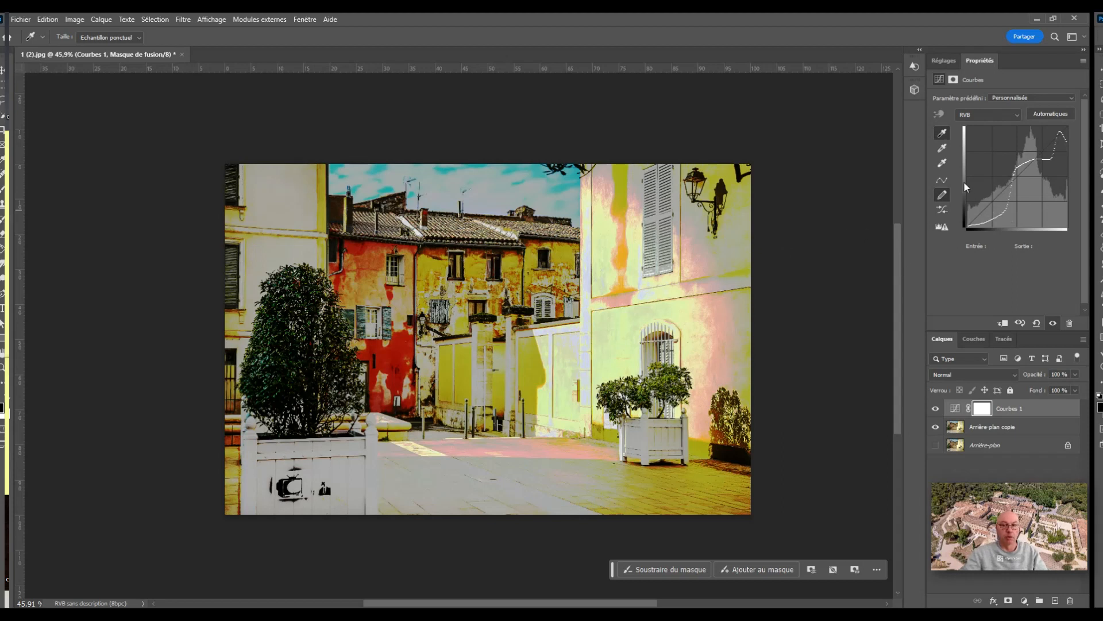
# - Convert the drawn curve to editable points and move them close to the diagonal, with the middle point at input 122, output 125
pyautogui.click(949, 182)
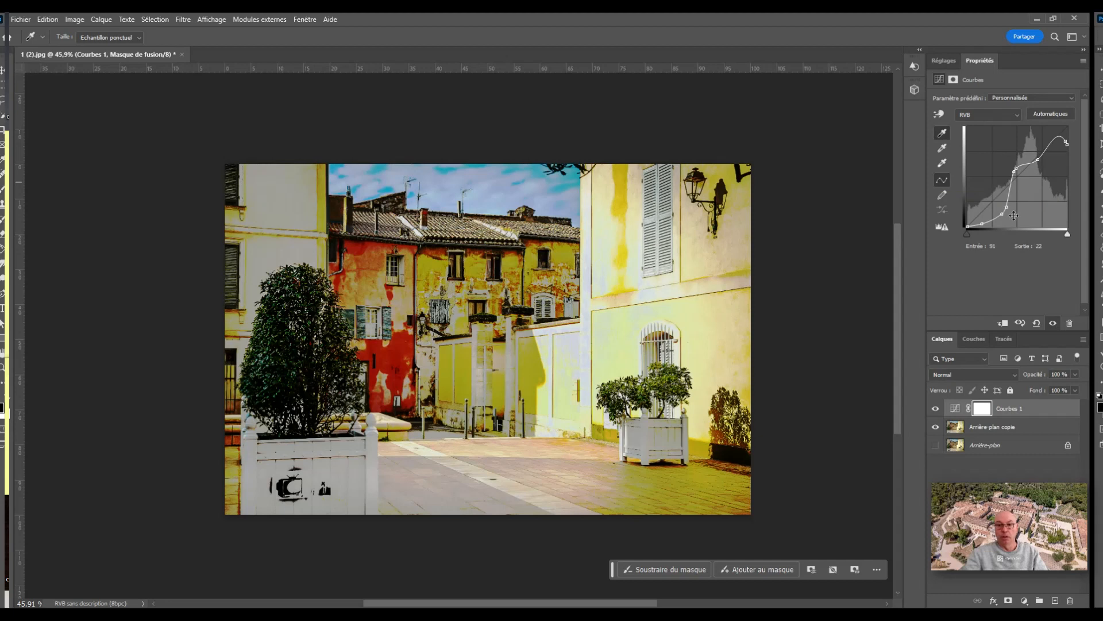
pyautogui.click(991, 210)
pyautogui.moveTo(997, 211); pyautogui.dragTo(1011, 195)
pyautogui.click(976, 221)
pyautogui.moveTo(1072, 141)
pyautogui.mouseDown()
pyautogui.moveTo(1069, 128)
pyautogui.moveTo(1059, 137)
pyautogui.mouseUp()
pyautogui.moveTo(1016, 169); pyautogui.dragTo(1019, 172)
pyautogui.click(1016, 177)
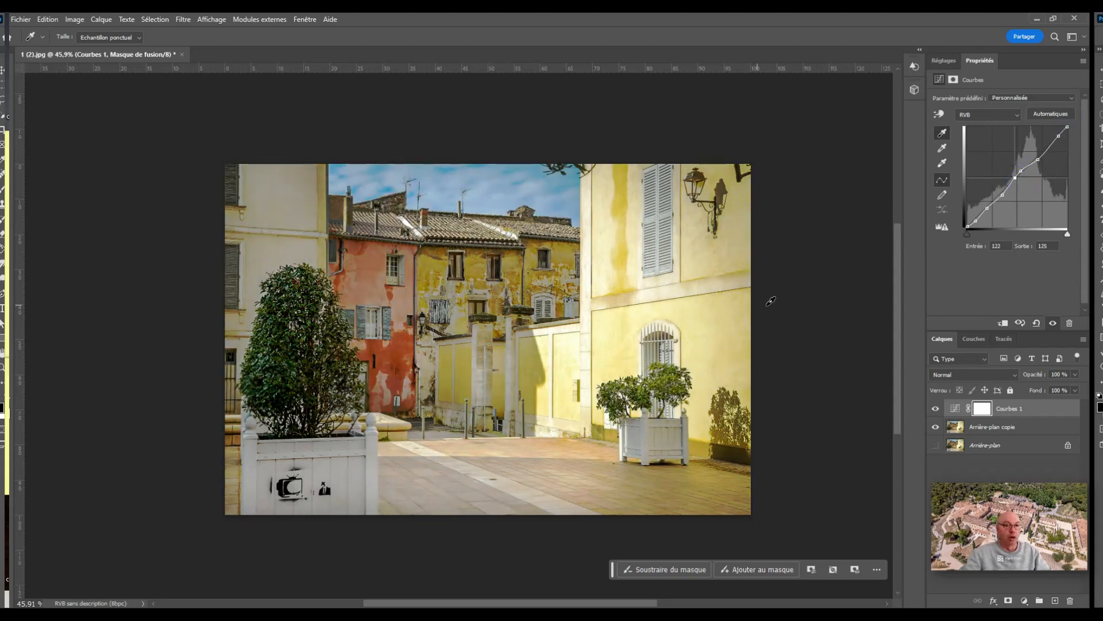
# - Recalculate the histogram more accurately and reset the curve to its default
pyautogui.click(949, 228)
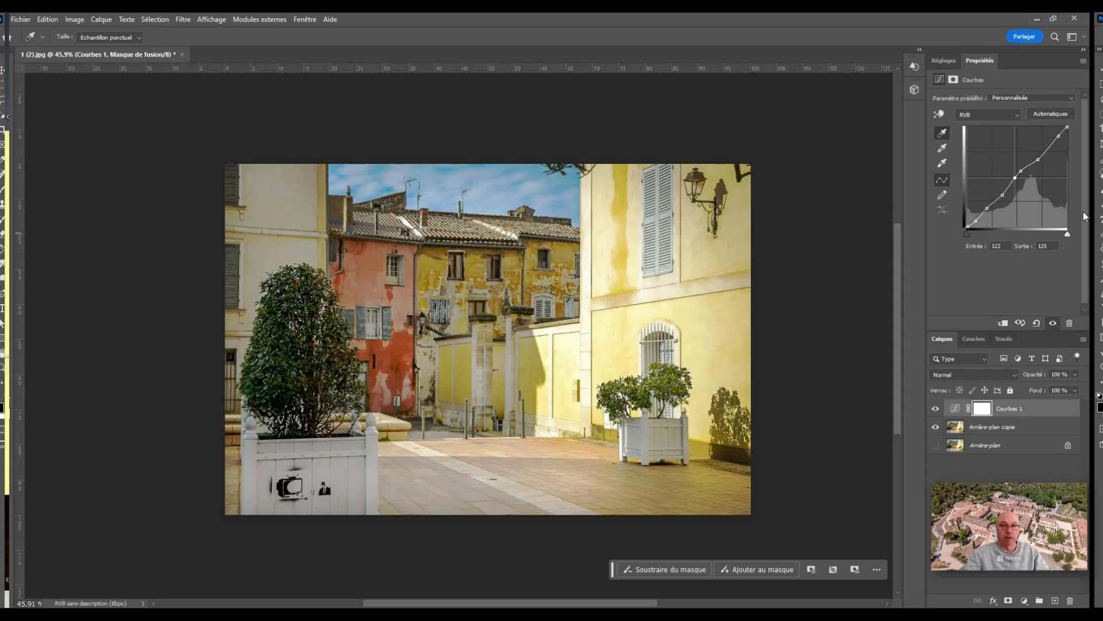
pyautogui.click(1036, 322)
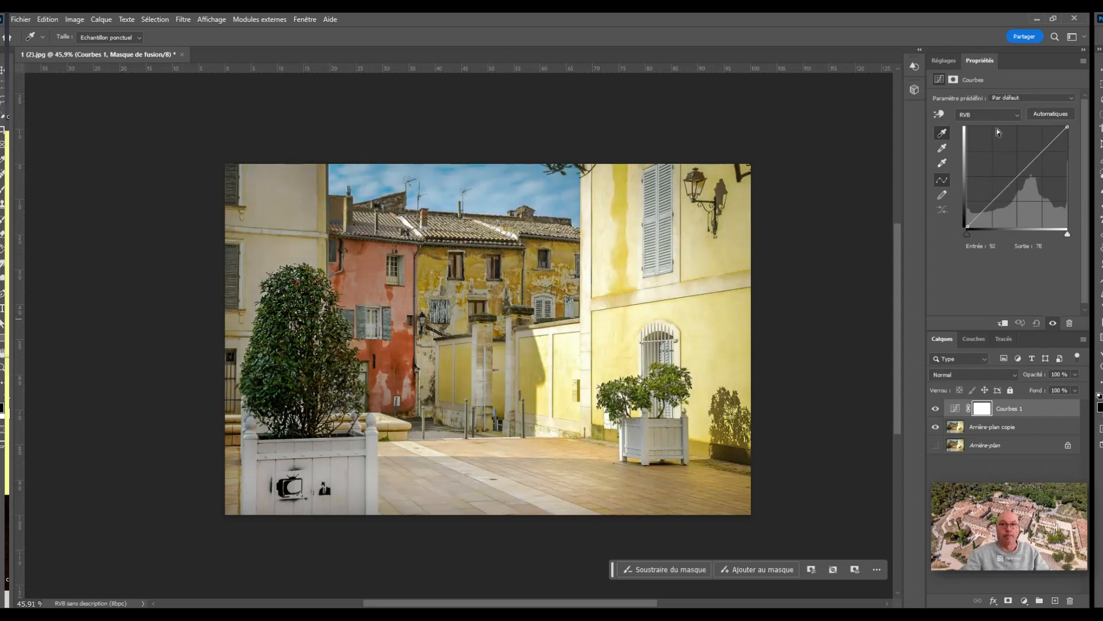
# - With the on-image adjustment tool, slightly adjust the yellow facade's tones and darken the tone at the wall lamp to input 139, output 59
pyautogui.click(947, 114)
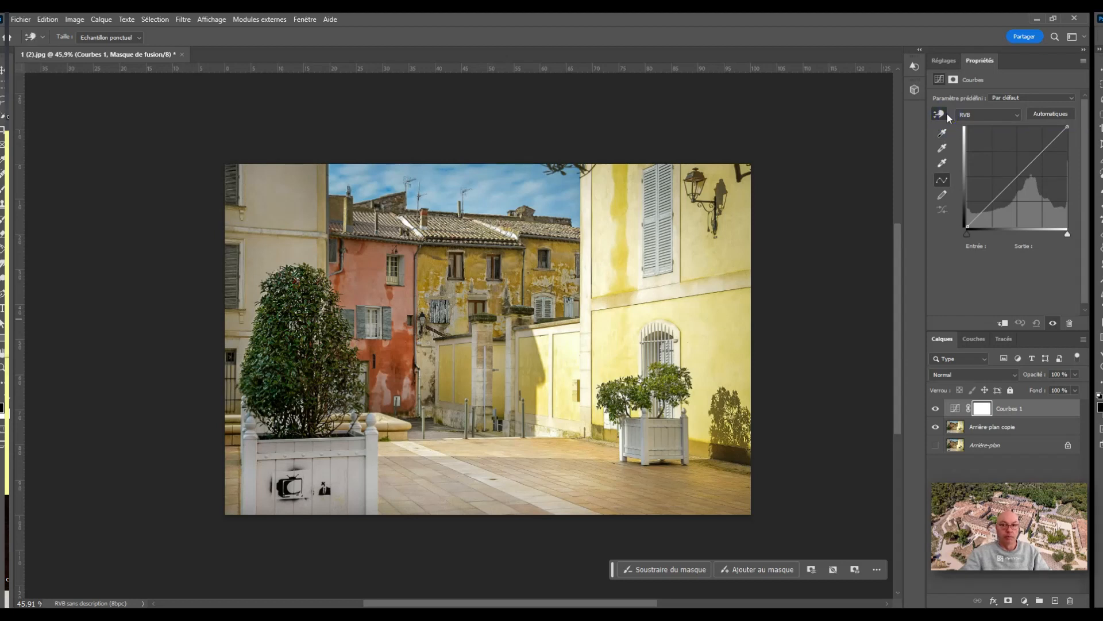
pyautogui.moveTo(601, 227)
pyautogui.mouseDown()
pyautogui.moveTo(600, 249)
pyautogui.moveTo(596, 211)
pyautogui.mouseUp()
pyautogui.click(602, 235)
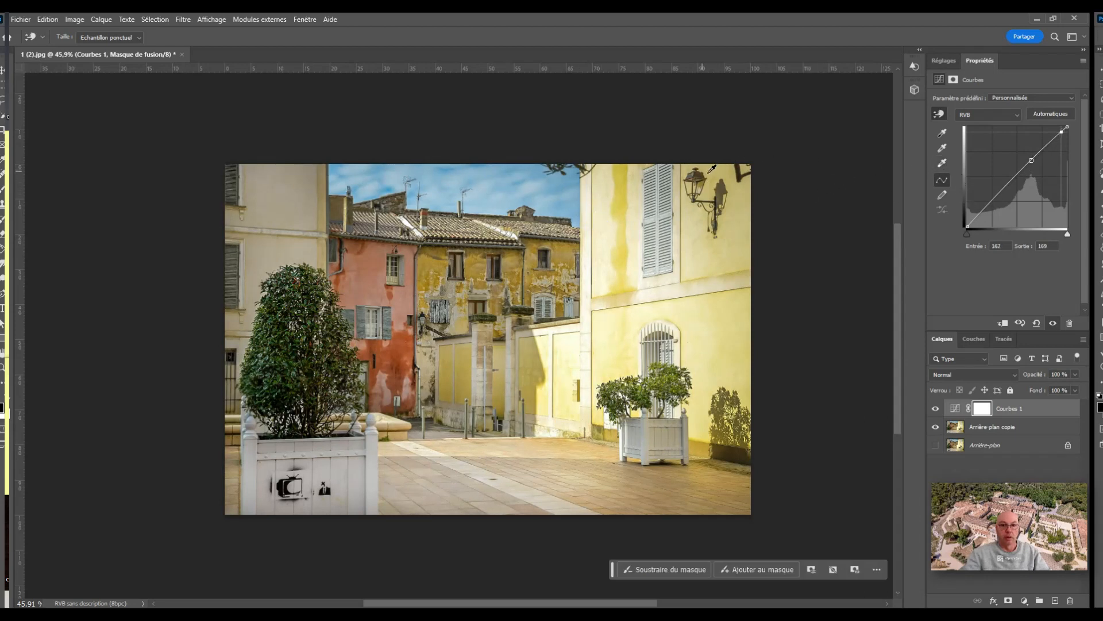
pyautogui.moveTo(702, 170); pyautogui.dragTo(705, 225)
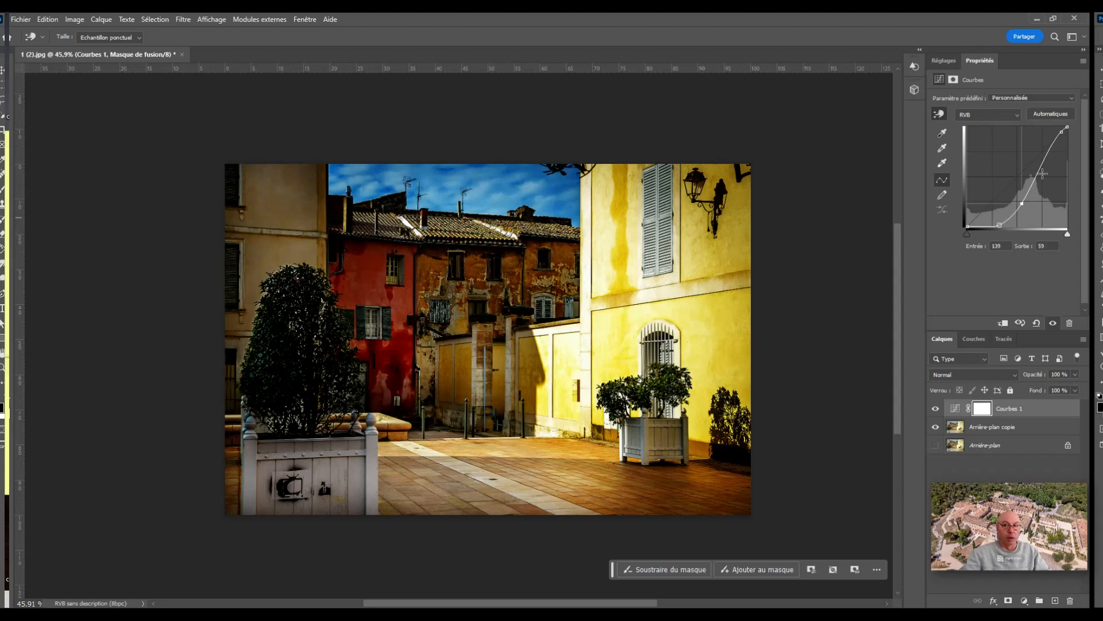
# - Move the RGB curve's middle point to input 177, output 165, and brighten the yellow facade's highlights with the on-image adjustment tool
pyautogui.moveTo(1031, 205); pyautogui.dragTo(1046, 160)
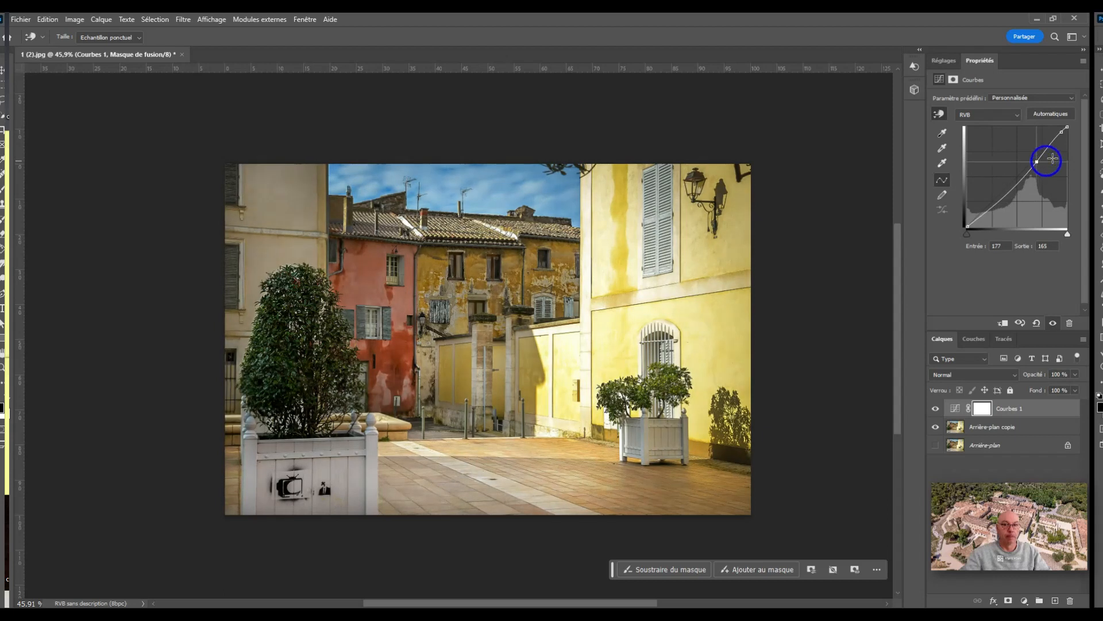
pyautogui.click(949, 112)
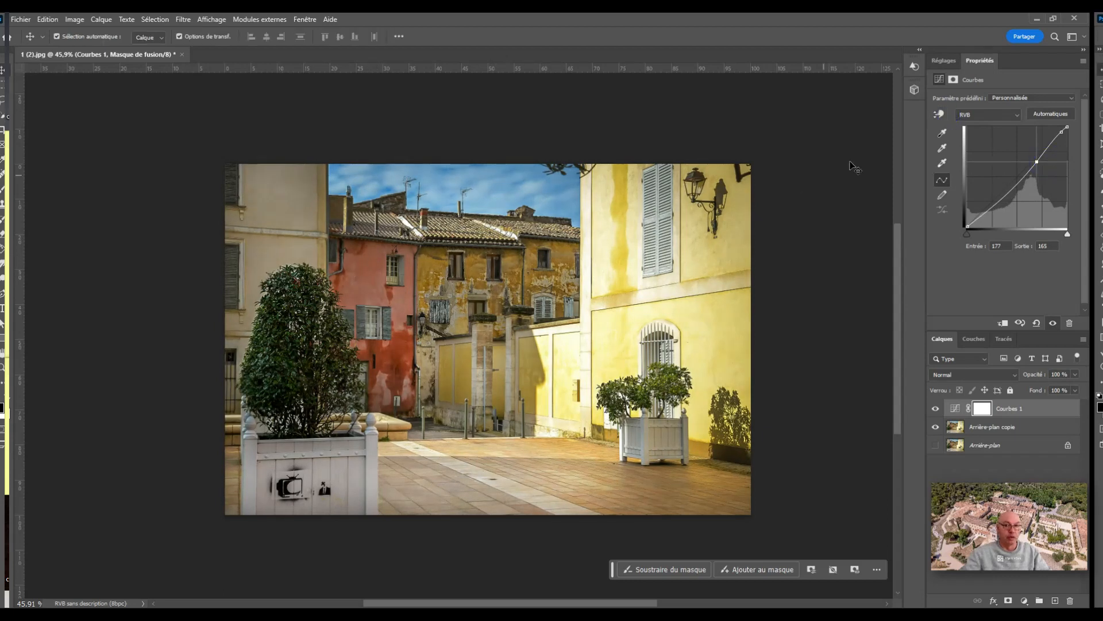
pyautogui.click(942, 115)
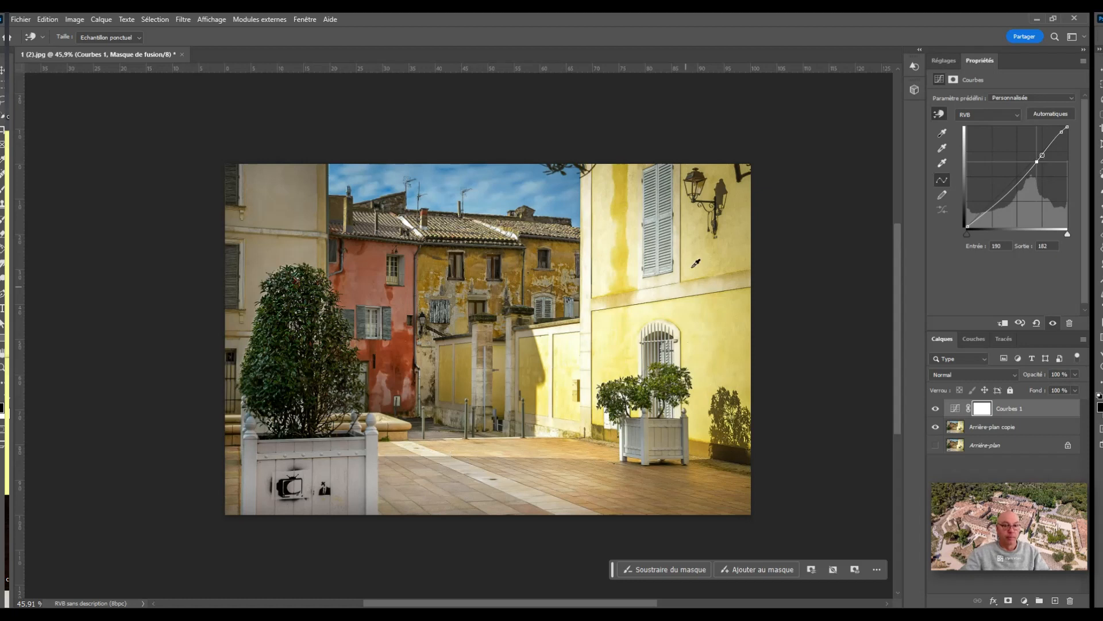
pyautogui.click(600, 259)
pyautogui.moveTo(600, 276); pyautogui.dragTo(598, 215)
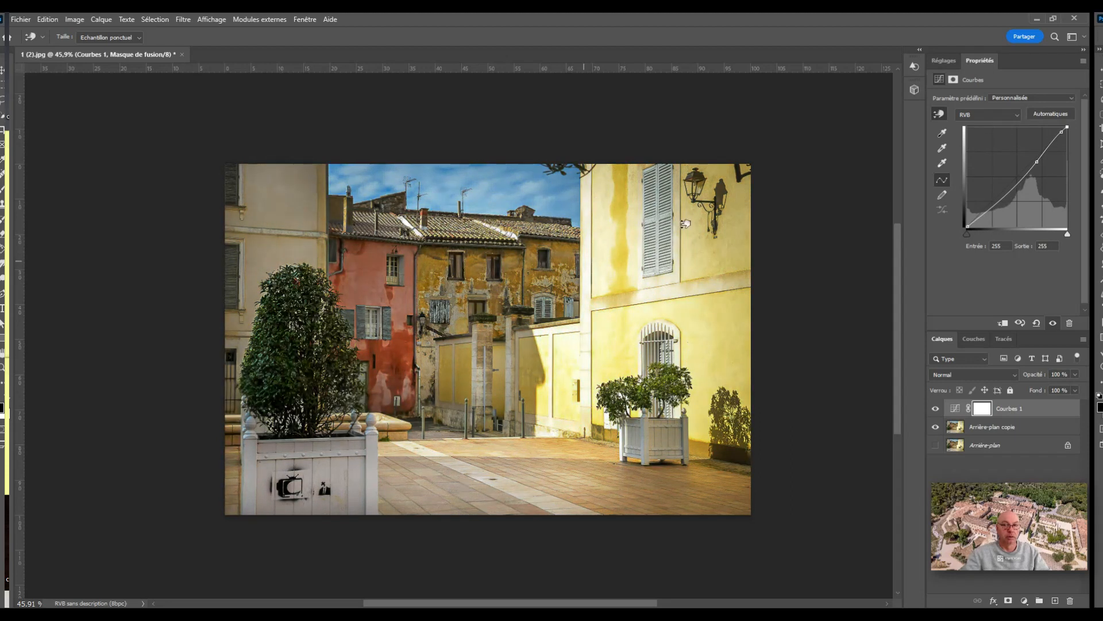
pyautogui.moveTo(638, 235); pyautogui.dragTo(597, 221)
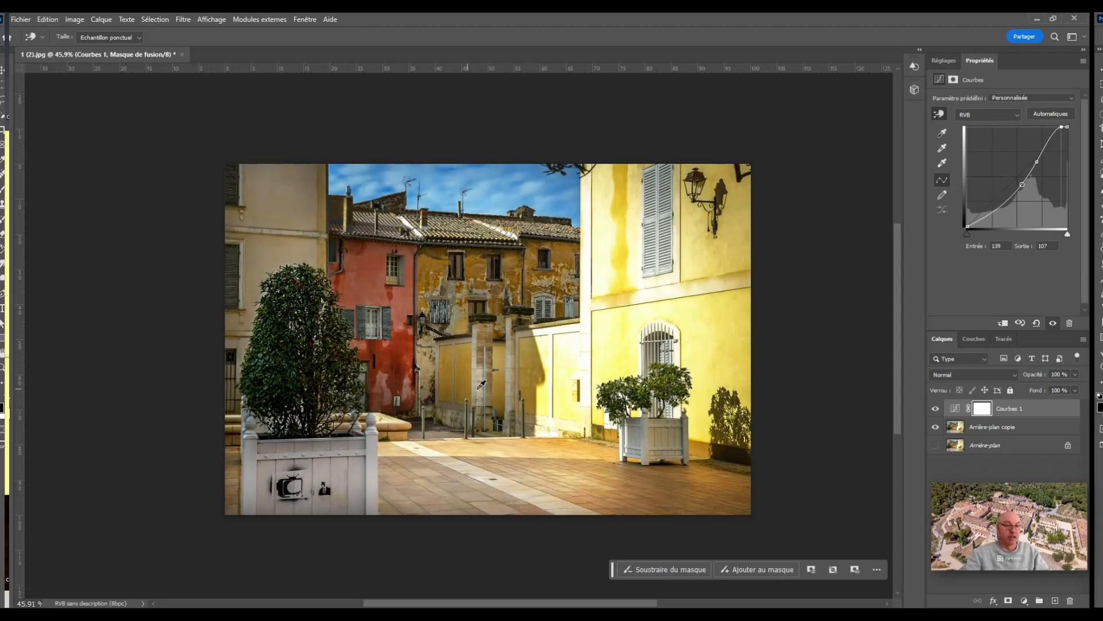
# - Reset the curve and shape an RGB S-curve with points at input 184, output 204 and input 88, output 60, adjusting both slightly
pyautogui.click(1036, 322)
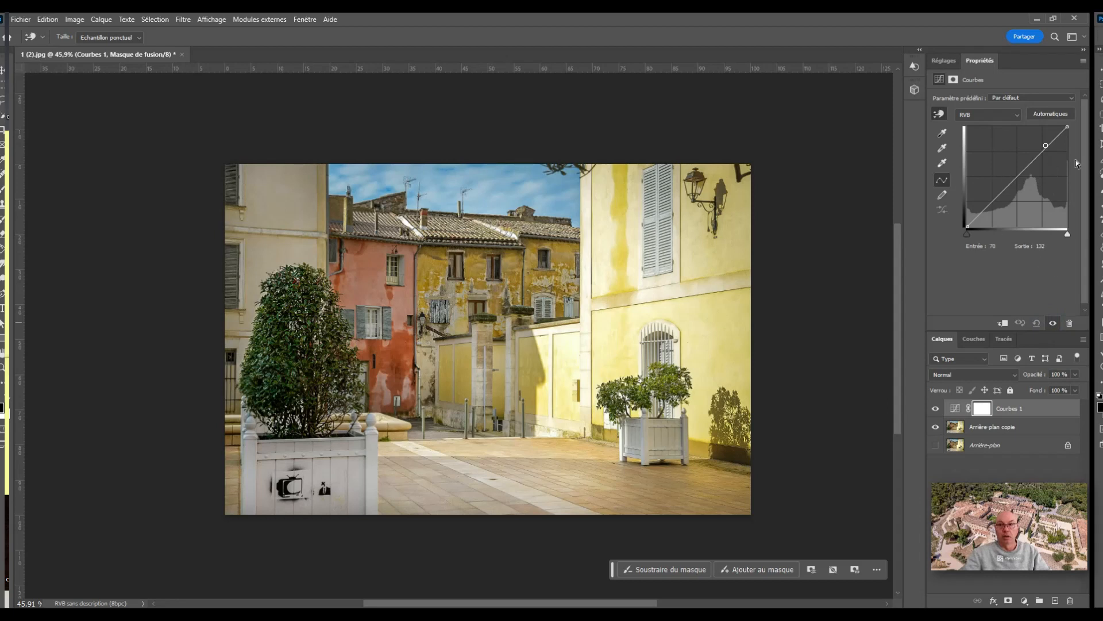
pyautogui.moveTo(1050, 155); pyautogui.dragTo(1048, 148)
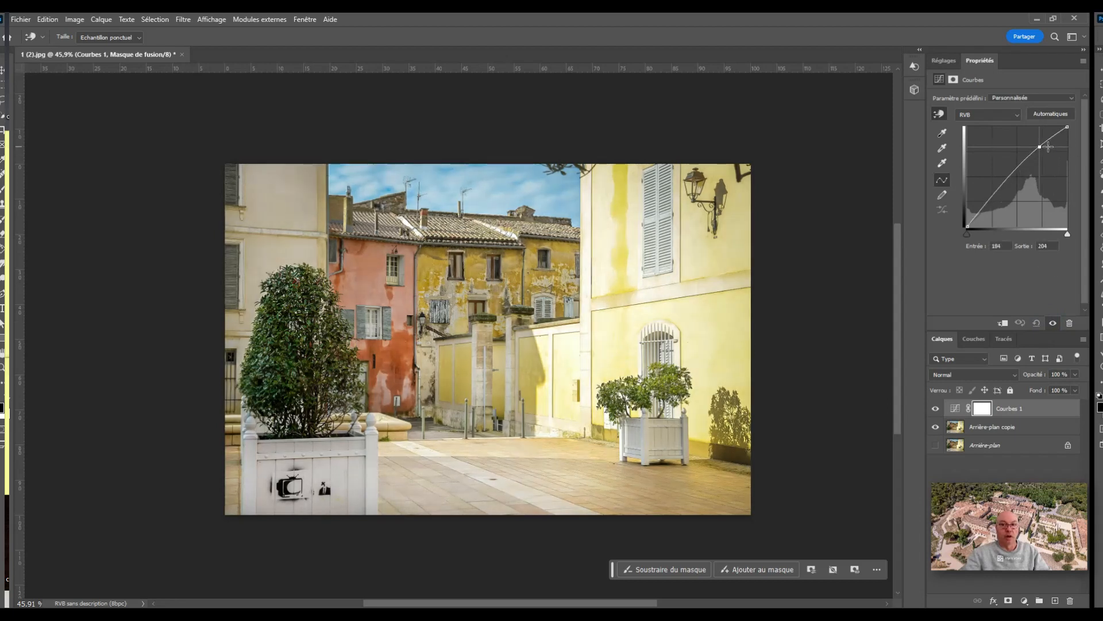
pyautogui.moveTo(1011, 189); pyautogui.dragTo(1011, 202)
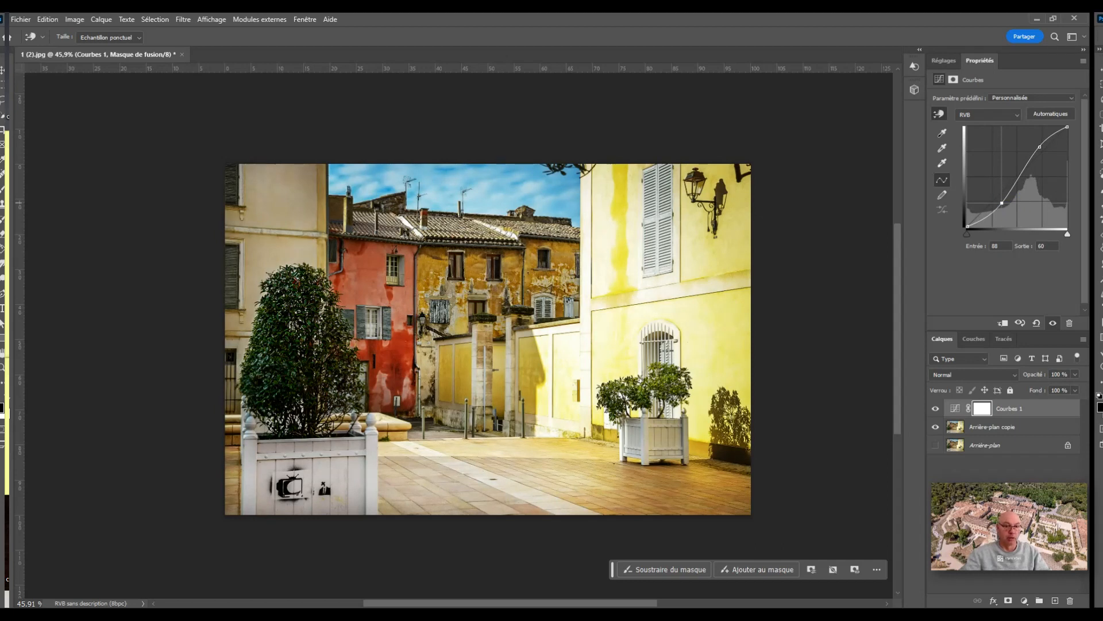
pyautogui.moveTo(1048, 148); pyautogui.dragTo(1055, 154)
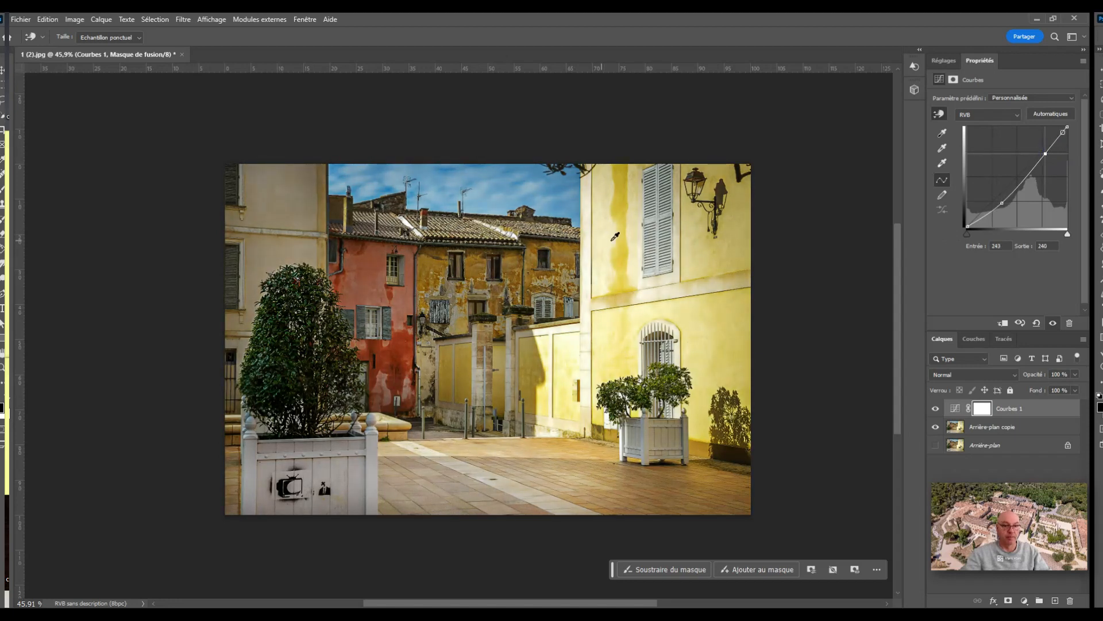
pyautogui.moveTo(1003, 203); pyautogui.dragTo(1002, 205)
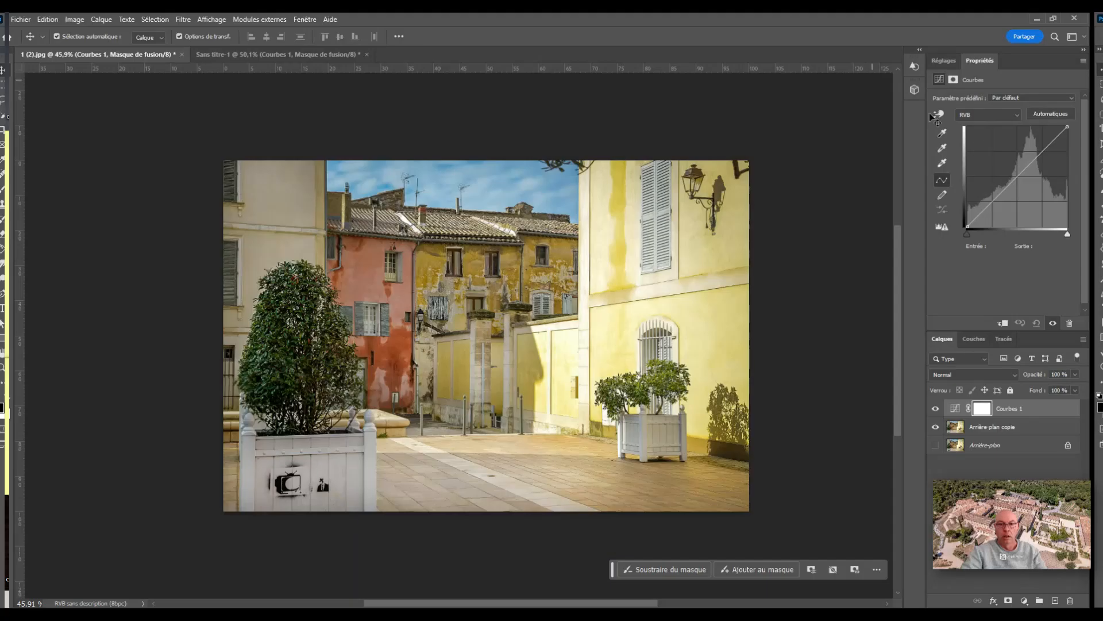
# - Switch to the Rouge channel, lower its midtones and set an upper curve point at input 197, output 228
pyautogui.click(1000, 115)
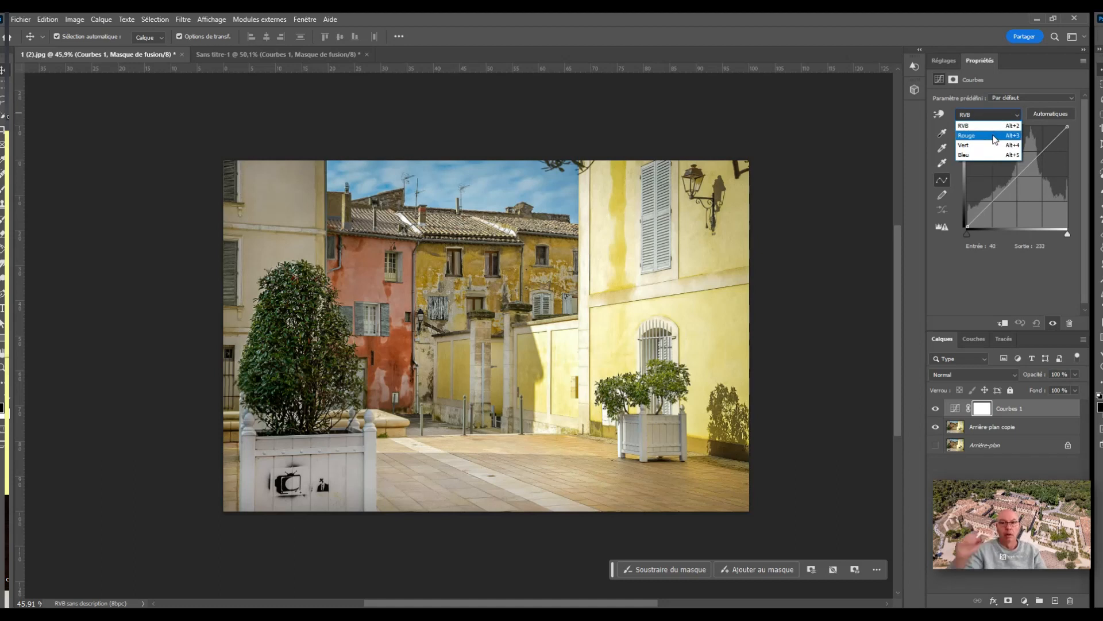
pyautogui.click(993, 137)
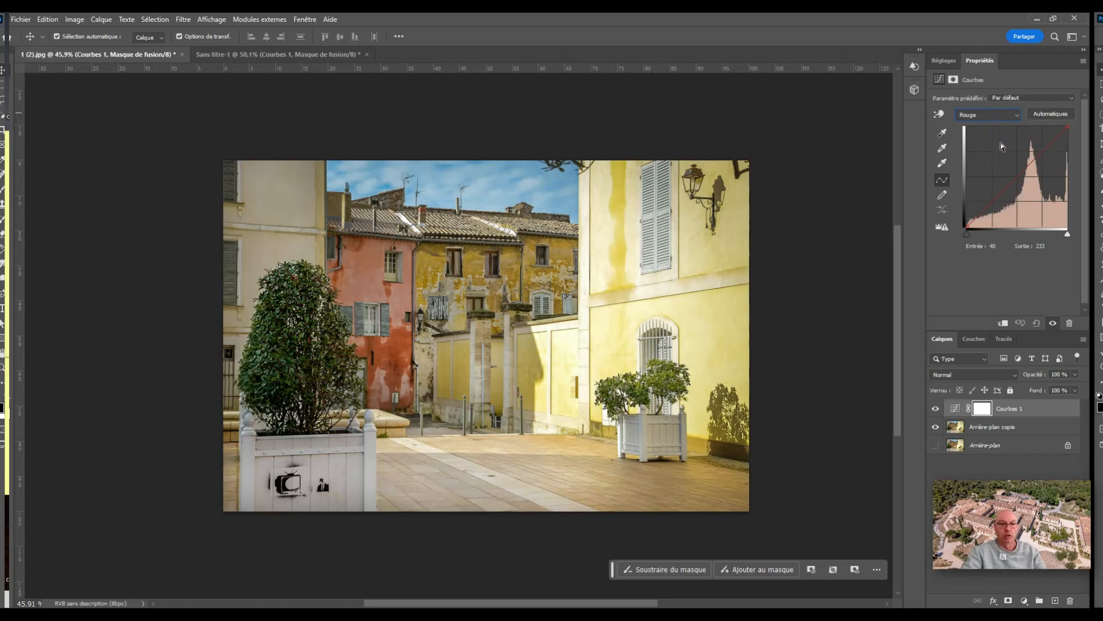
pyautogui.moveTo(1022, 178)
pyautogui.mouseDown()
pyautogui.moveTo(1020, 205)
pyautogui.moveTo(1018, 171)
pyautogui.moveTo(1025, 194)
pyautogui.mouseUp()
pyautogui.moveTo(1062, 149)
pyautogui.mouseDown()
pyautogui.moveTo(1052, 131)
pyautogui.moveTo(1057, 156)
pyautogui.moveTo(1053, 136)
pyautogui.mouseUp()
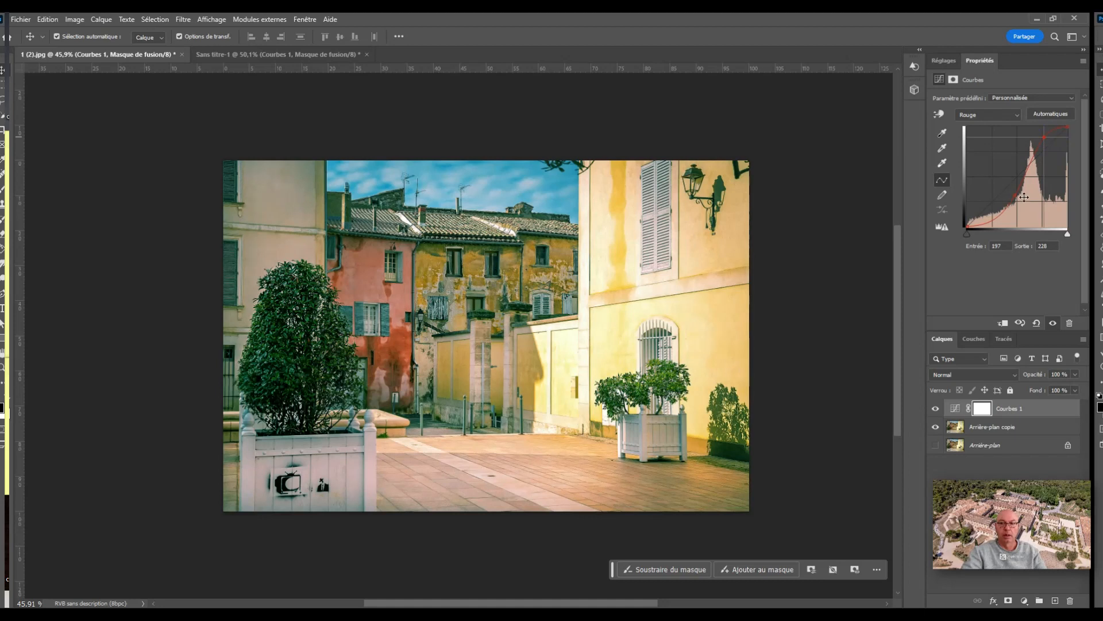
# - Add a shadow point to the red curve at input 5, output 35, and move it to input 24, output 26
pyautogui.moveTo(990, 224)
pyautogui.mouseDown()
pyautogui.moveTo(987, 182)
pyautogui.moveTo(980, 229)
pyautogui.moveTo(978, 212)
pyautogui.mouseUp()
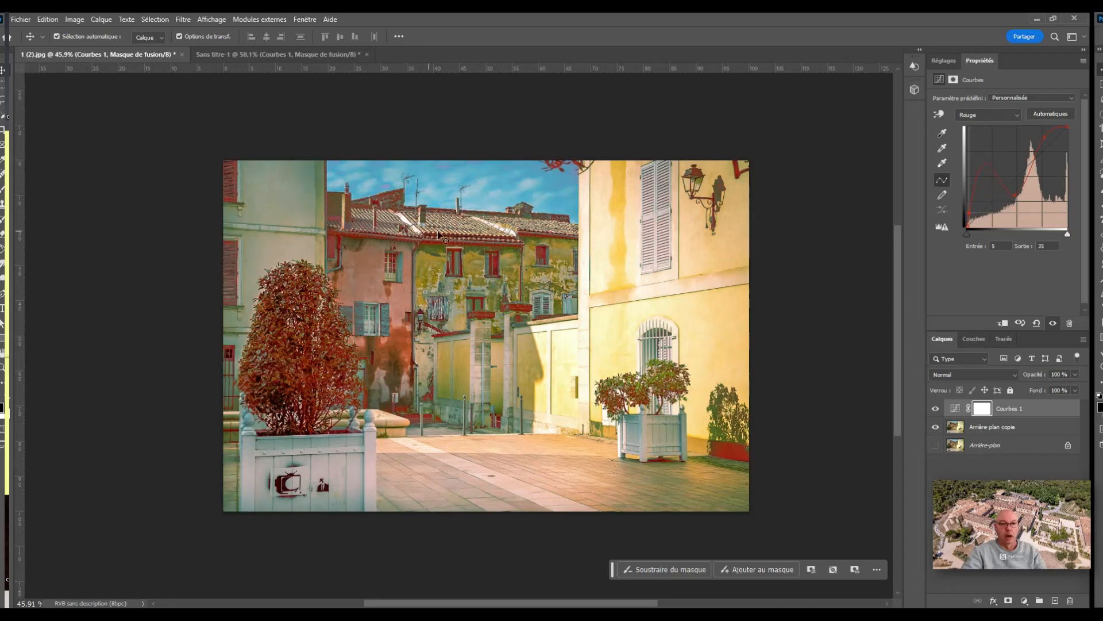
pyautogui.scroll(5, 472, 250)
pyautogui.scroll(5, 472, 249)
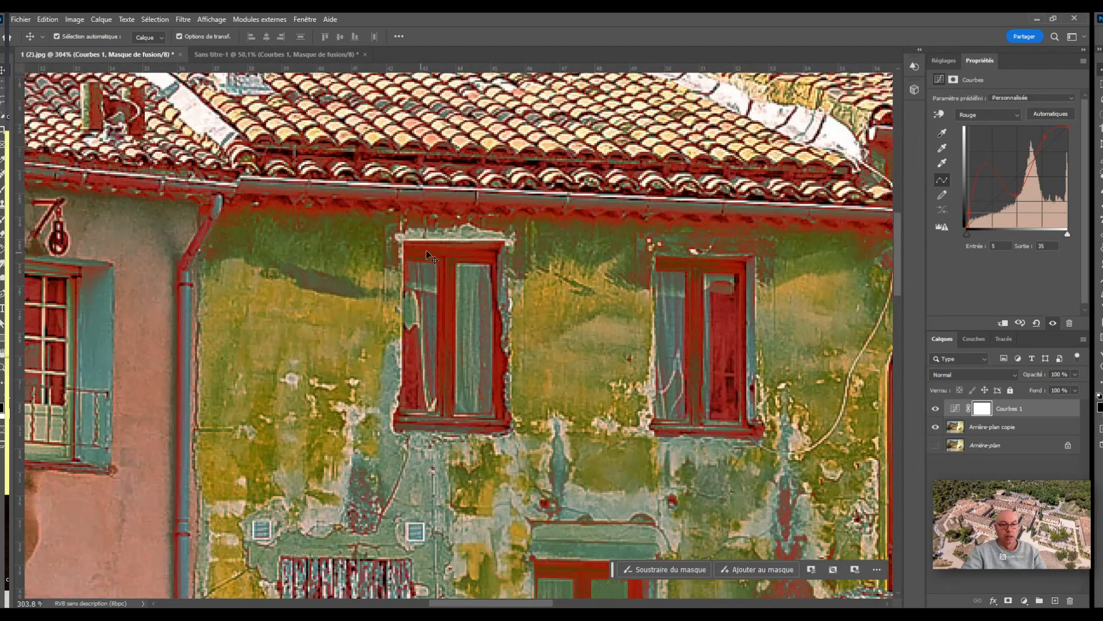
pyautogui.moveTo(978, 212)
pyautogui.mouseDown()
pyautogui.moveTo(991, 224)
pyautogui.moveTo(976, 218)
pyautogui.mouseUp()
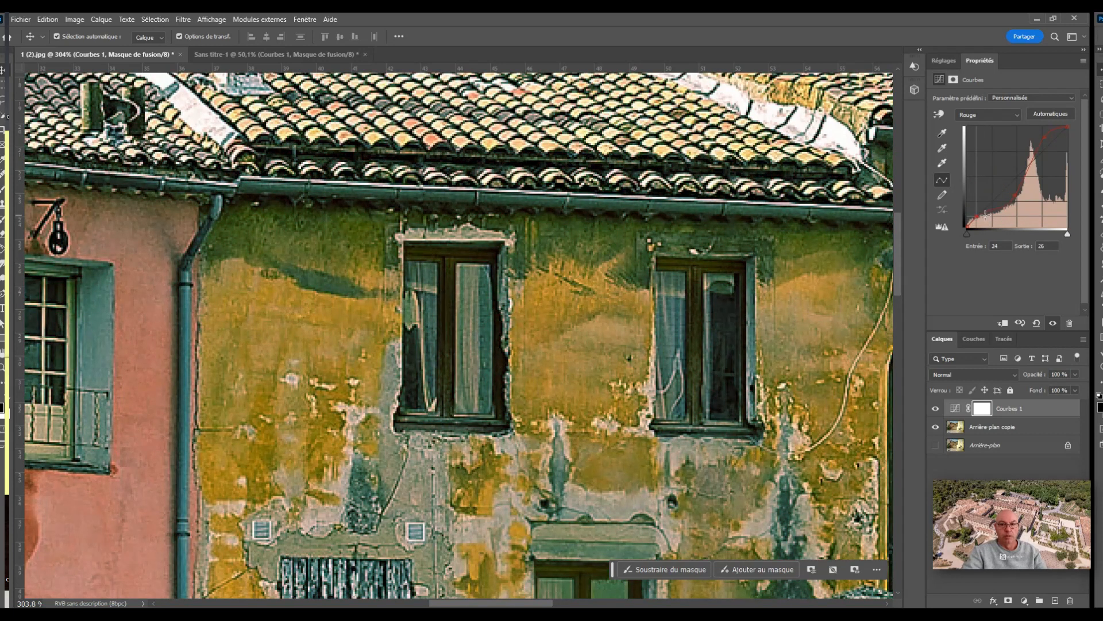
# - Reset the curves and steepen the Rouge channel's curve strongly, with its black point at input 26, output 0
pyautogui.click(1038, 323)
pyautogui.click(1007, 114)
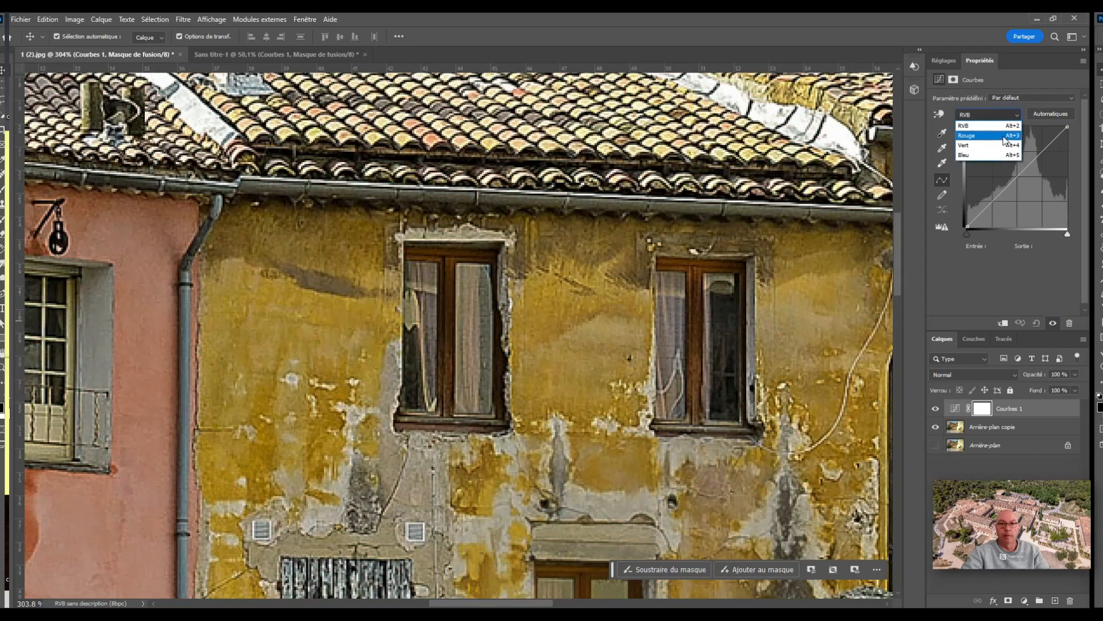
pyautogui.click(1003, 136)
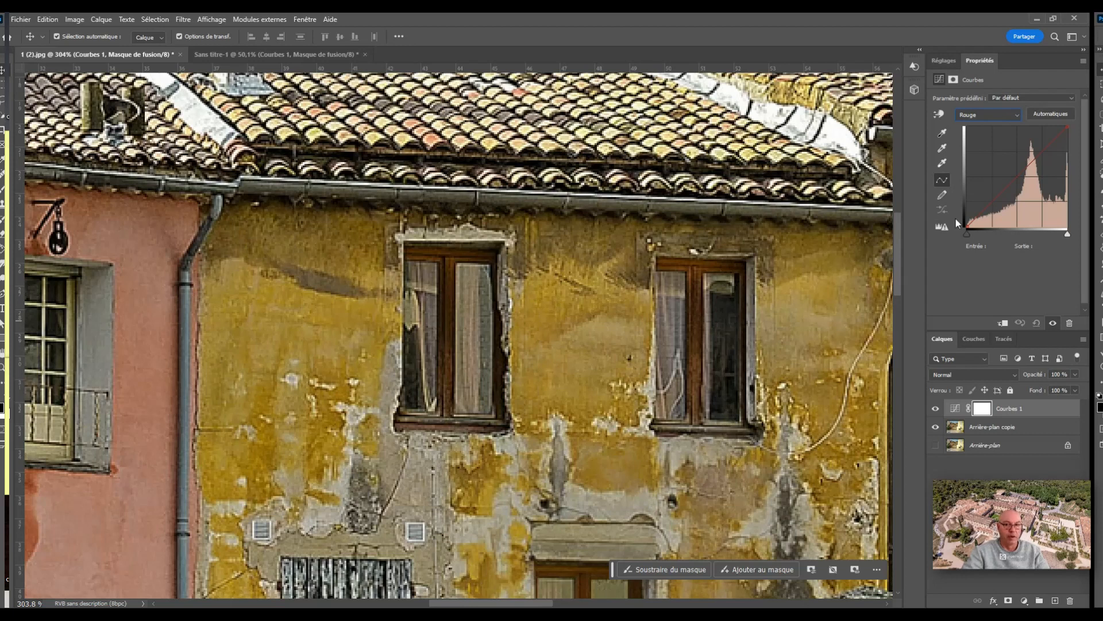
pyautogui.moveTo(1009, 196); pyautogui.dragTo(986, 234)
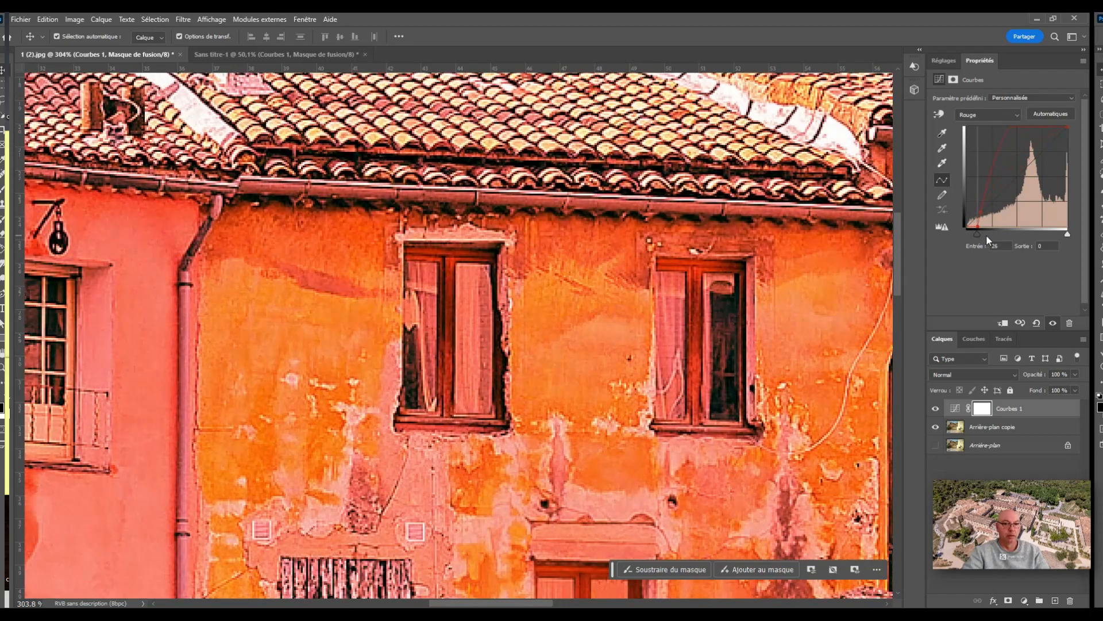
# - Return the red curve's black point to the corner and set its midtone point to input 94, output 117
pyautogui.scroll(-10, 536, 301)
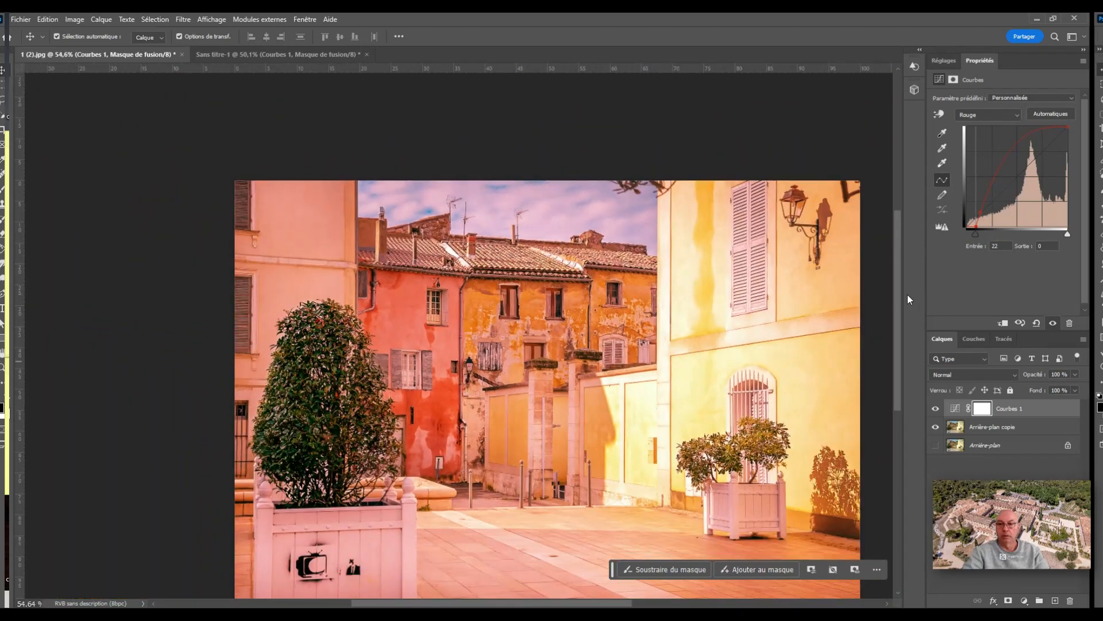
pyautogui.moveTo(908, 294); pyautogui.dragTo(907, 311)
pyautogui.moveTo(975, 234); pyautogui.dragTo(1005, 181)
# - Raise the Vert channel's highlights and shape the Bleu channel into a steep S-curve with its lower point at input 124, output 46
pyautogui.click(1000, 115)
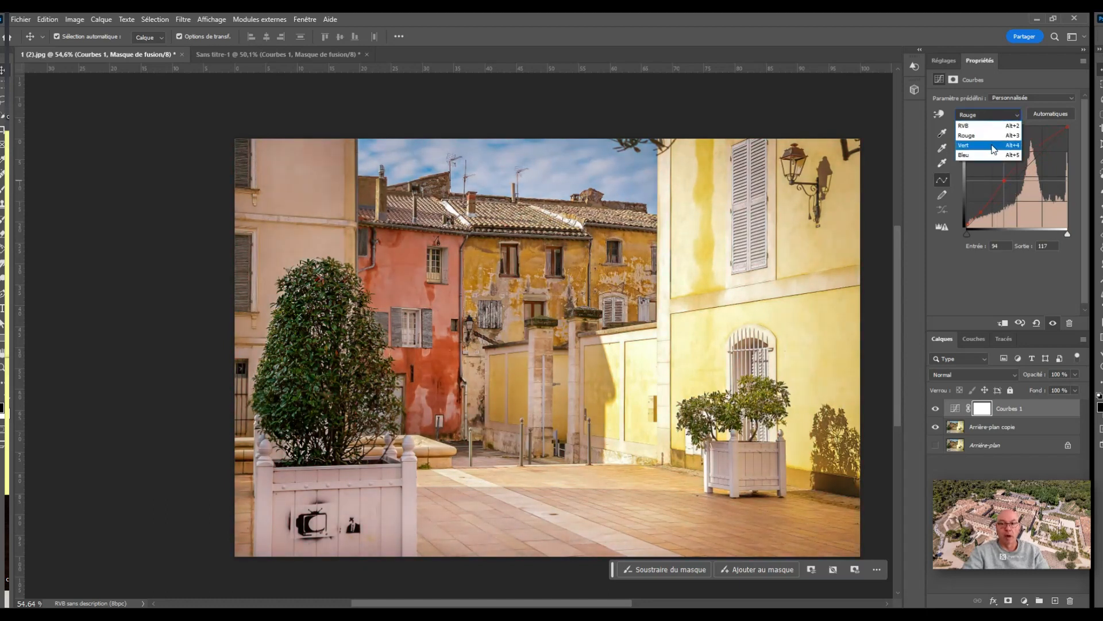
pyautogui.click(988, 145)
pyautogui.moveTo(1044, 160)
pyautogui.mouseDown()
pyautogui.moveTo(1043, 193)
pyautogui.moveTo(1028, 136)
pyautogui.moveTo(1044, 204)
pyautogui.moveTo(1041, 148)
pyautogui.mouseUp()
pyautogui.click(989, 114)
pyautogui.click(984, 158)
pyautogui.moveTo(1049, 151)
pyautogui.mouseDown()
pyautogui.moveTo(1029, 132)
pyautogui.moveTo(1041, 160)
pyautogui.mouseUp()
pyautogui.moveTo(1004, 198); pyautogui.dragTo(1037, 215)
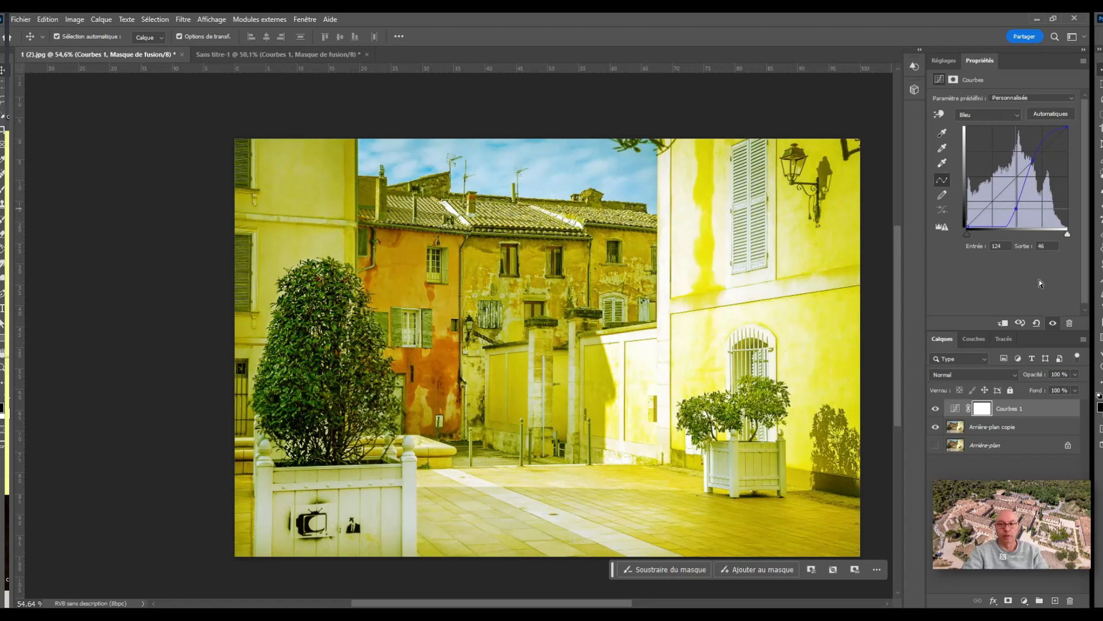
# - Reset all channel curves to default and apply the automatic curve correction
pyautogui.click(1047, 323)
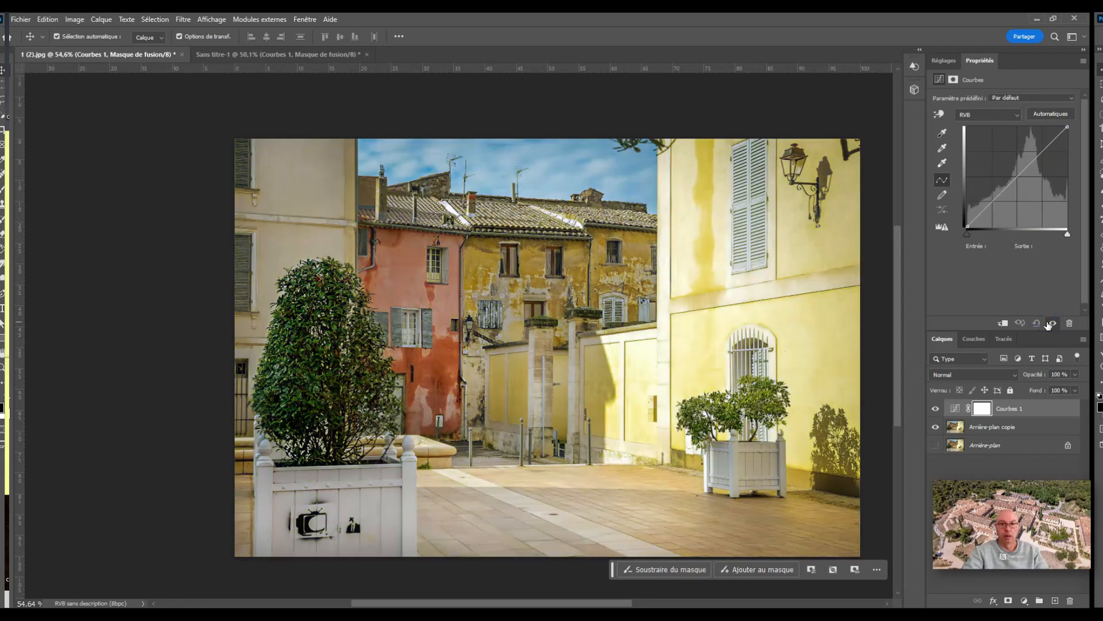
pyautogui.moveTo(565, 604); pyautogui.dragTo(582, 606)
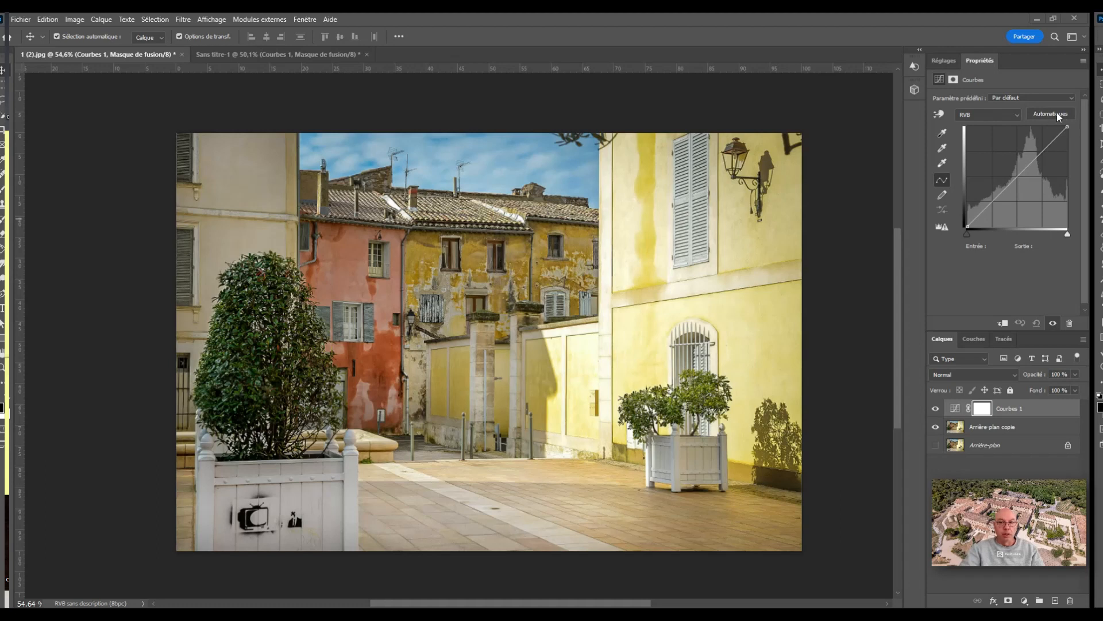
pyautogui.click(1057, 112)
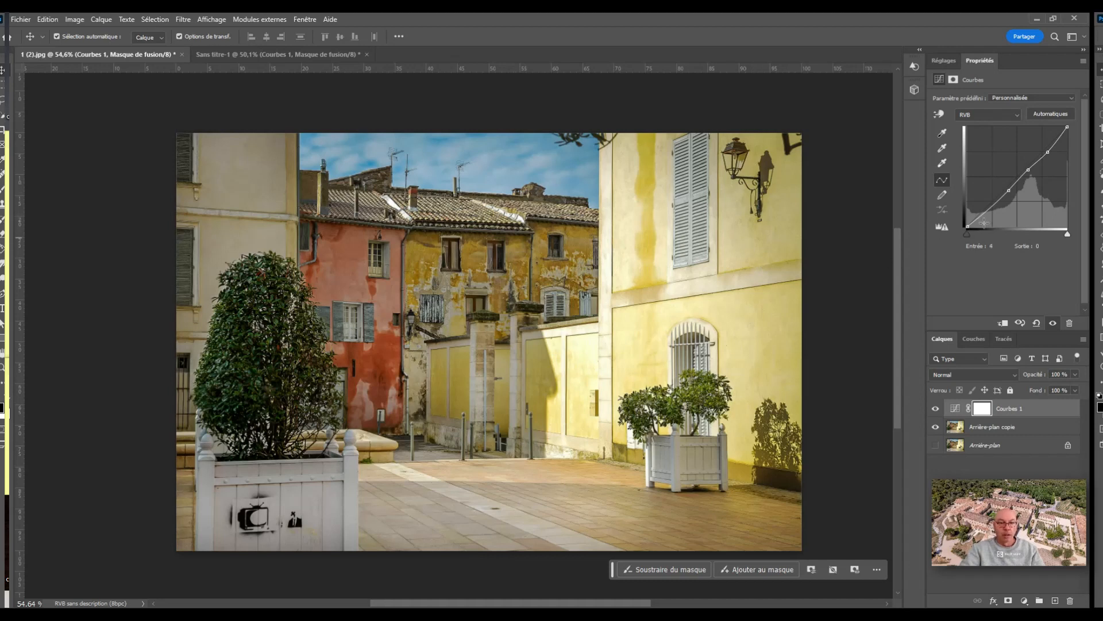
# - Set the automatic colour correction algorithm to Rechercher les couleurs claires et foncées with Magnétisme des tons moyens neutres enabled
pyautogui.keyDown('alt'); pyautogui.click(1054, 117); pyautogui.keyUp('alt')
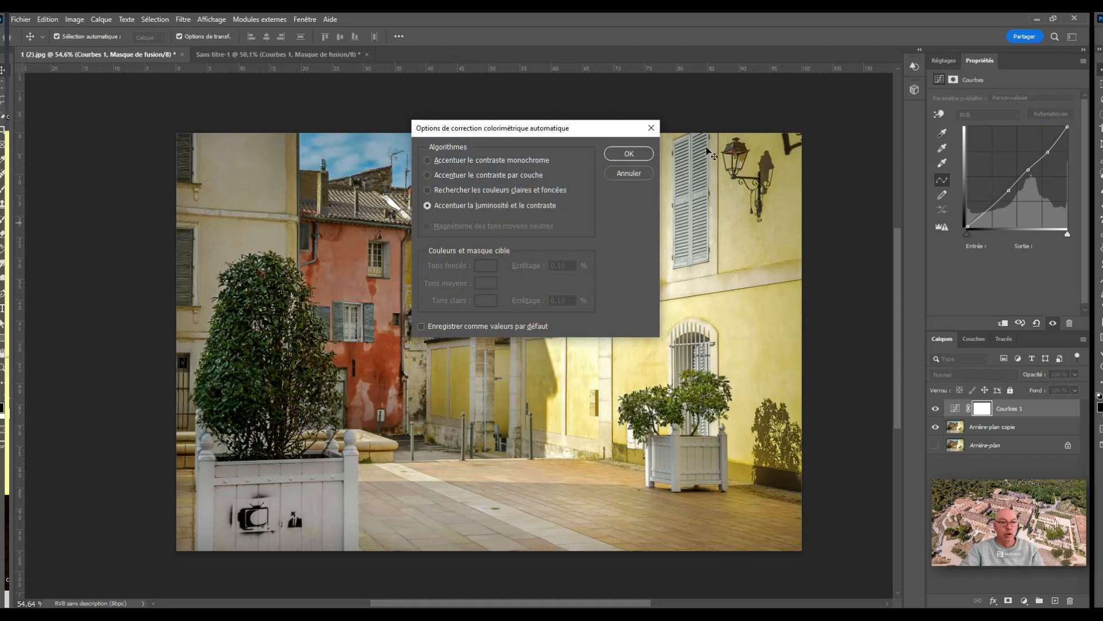
pyautogui.moveTo(557, 132); pyautogui.dragTo(784, 101)
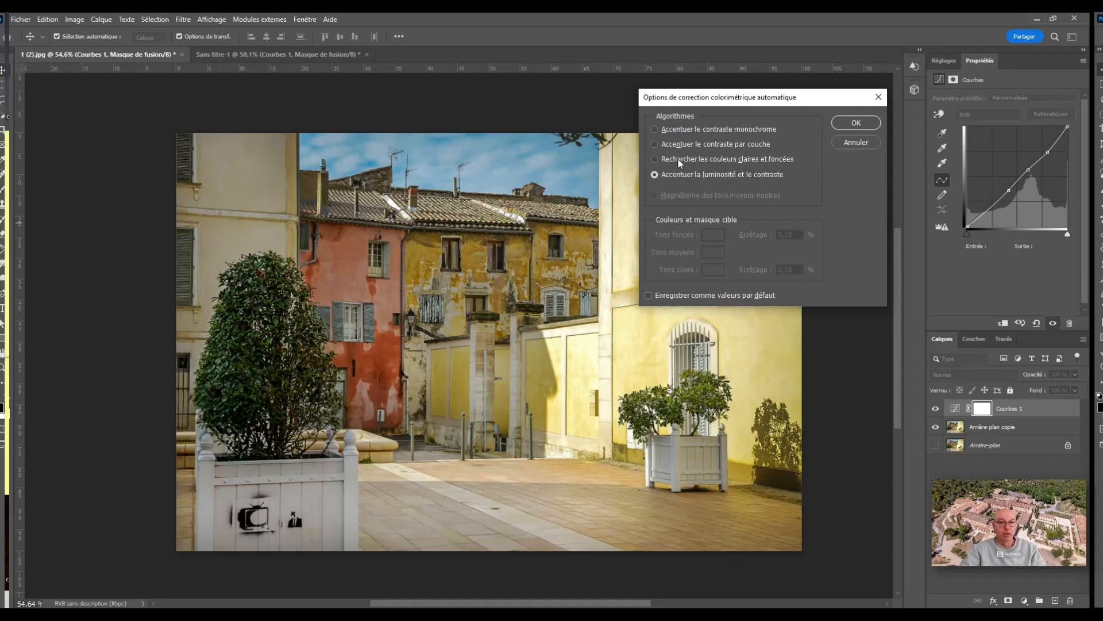
pyautogui.click(711, 162)
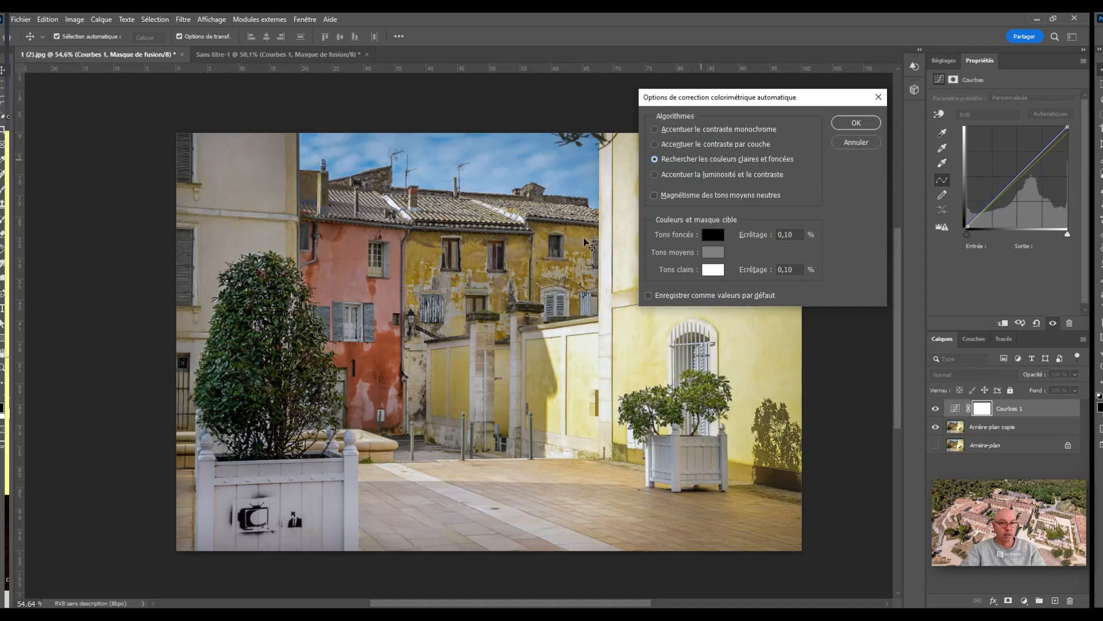
pyautogui.click(664, 199)
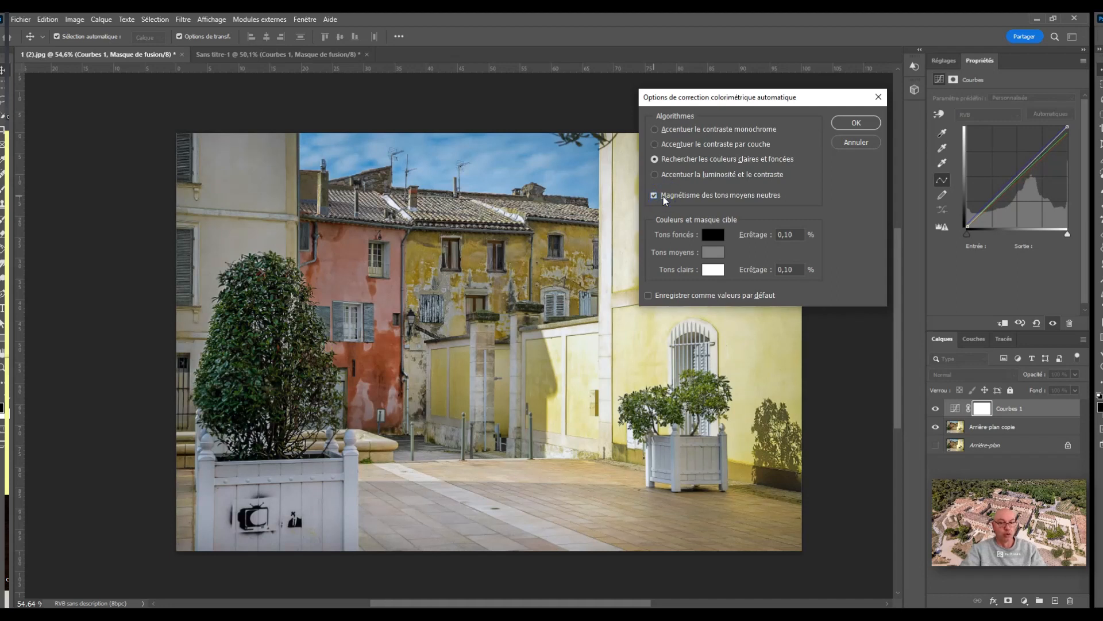
pyautogui.click(856, 123)
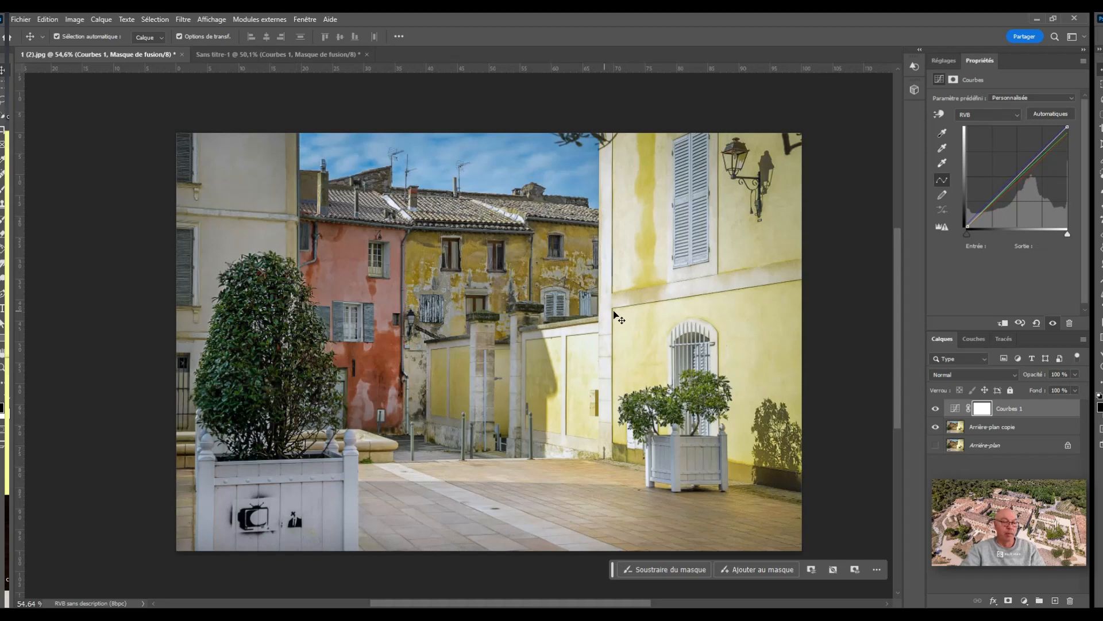
# - Review the corrected photo and the algorithm and clipping settings in the automatic colour correction options
pyautogui.scroll(2, 614, 322)
pyautogui.scroll(-1, 613, 323)
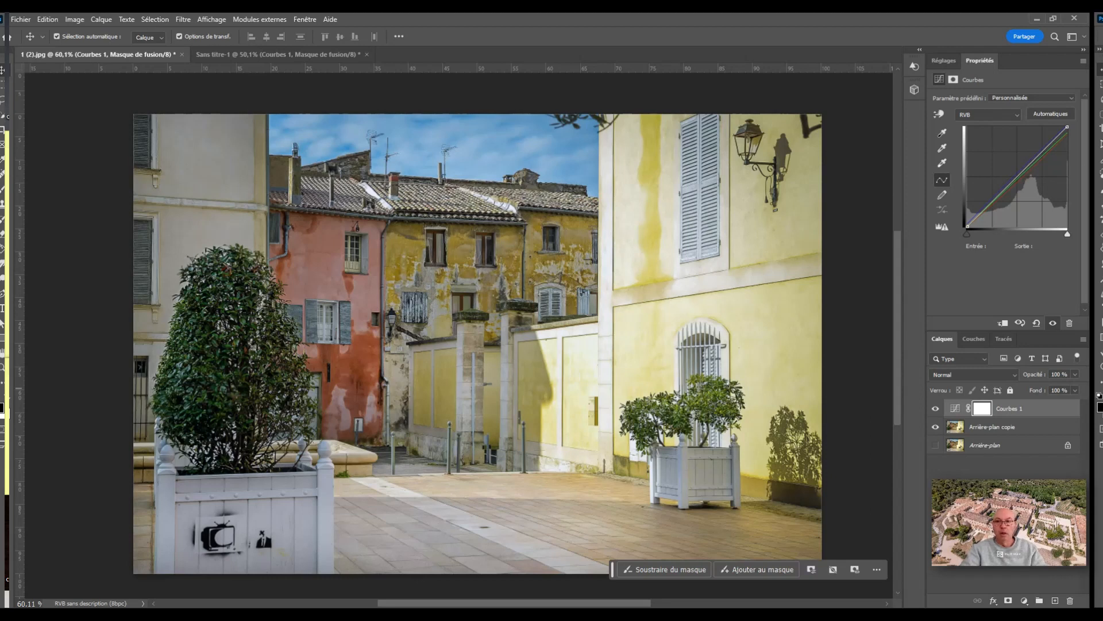
pyautogui.keyDown('alt'); pyautogui.click(1064, 112); pyautogui.keyUp('alt')
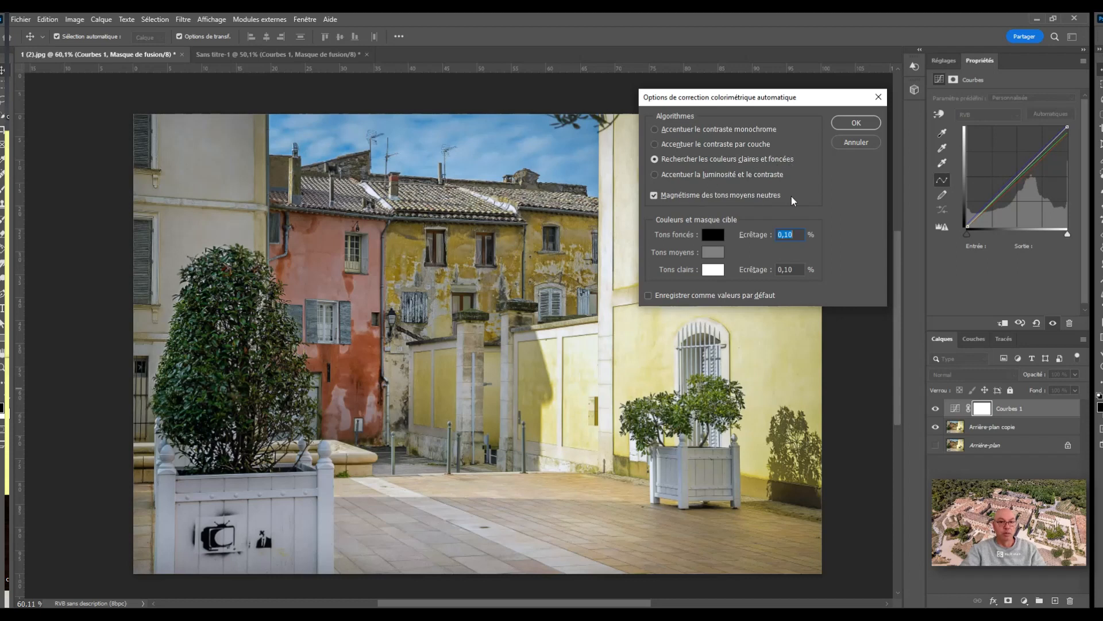
pyautogui.click(874, 121)
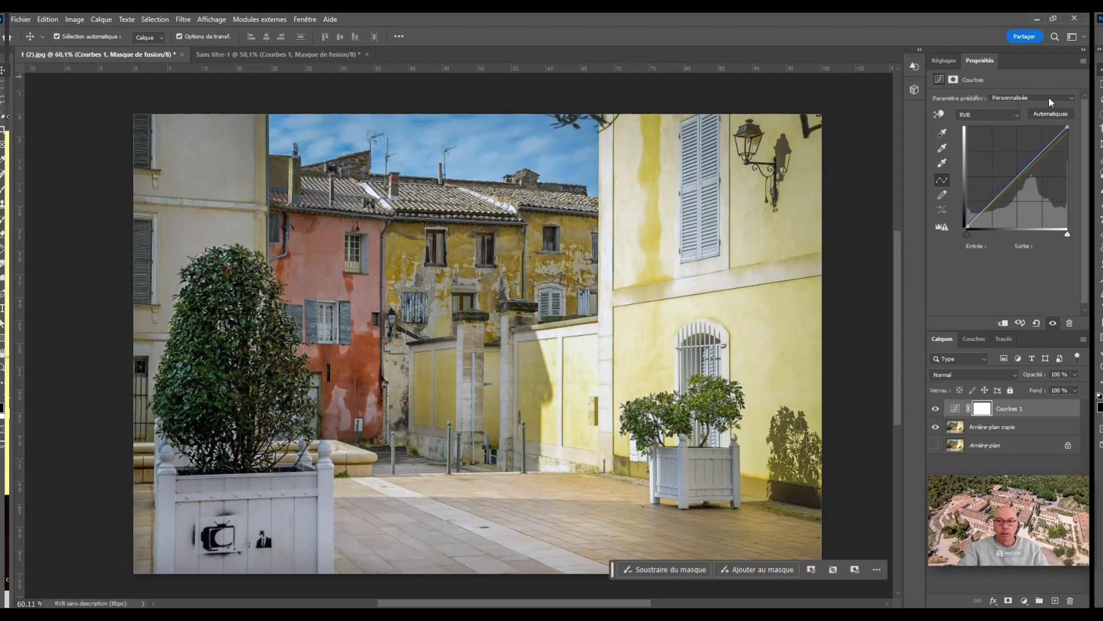
# - Apply the Par défaut preset to the Curves adjustment
pyautogui.click(1068, 98)
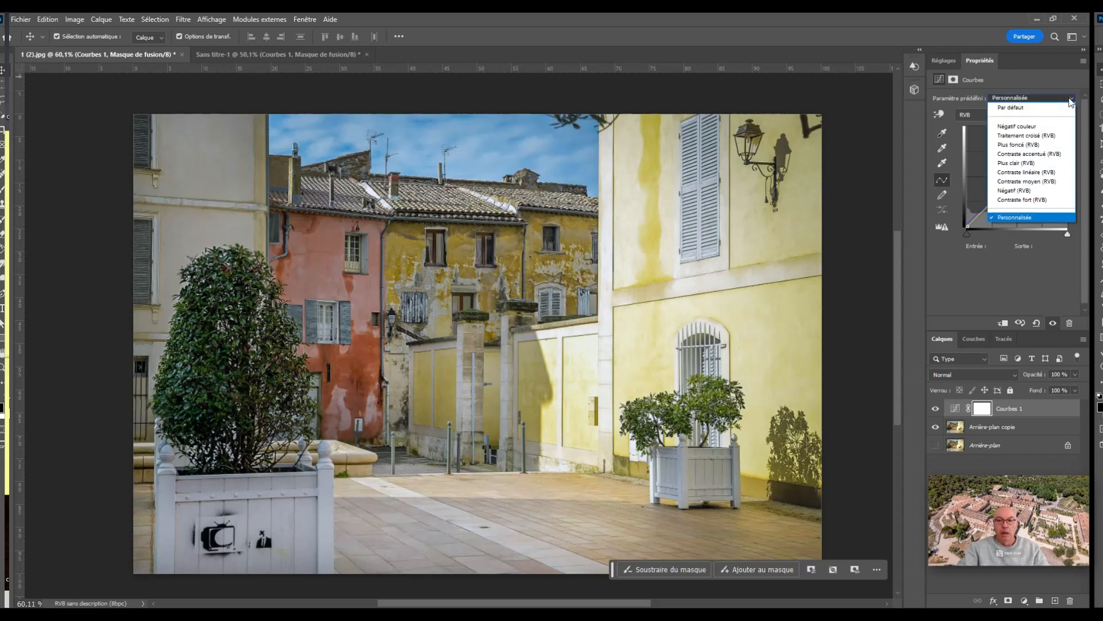
pyautogui.click(1058, 108)
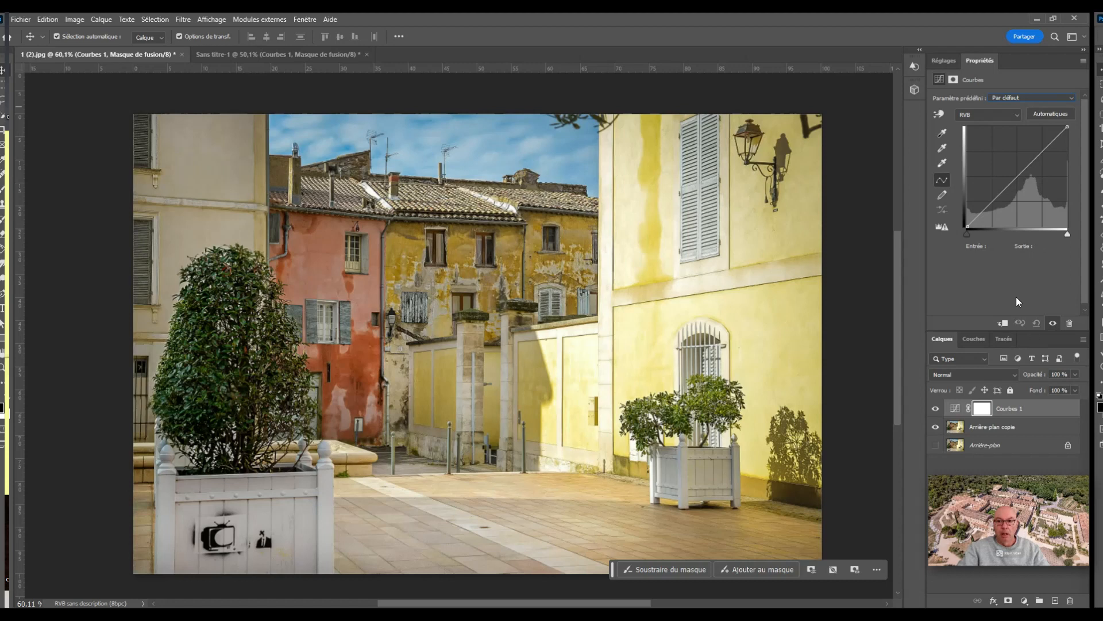
# - Try the Négatif couleur preset with an added RVB curve point at input 133, output 186, and reset the Curves adjustment
pyautogui.click(1039, 97)
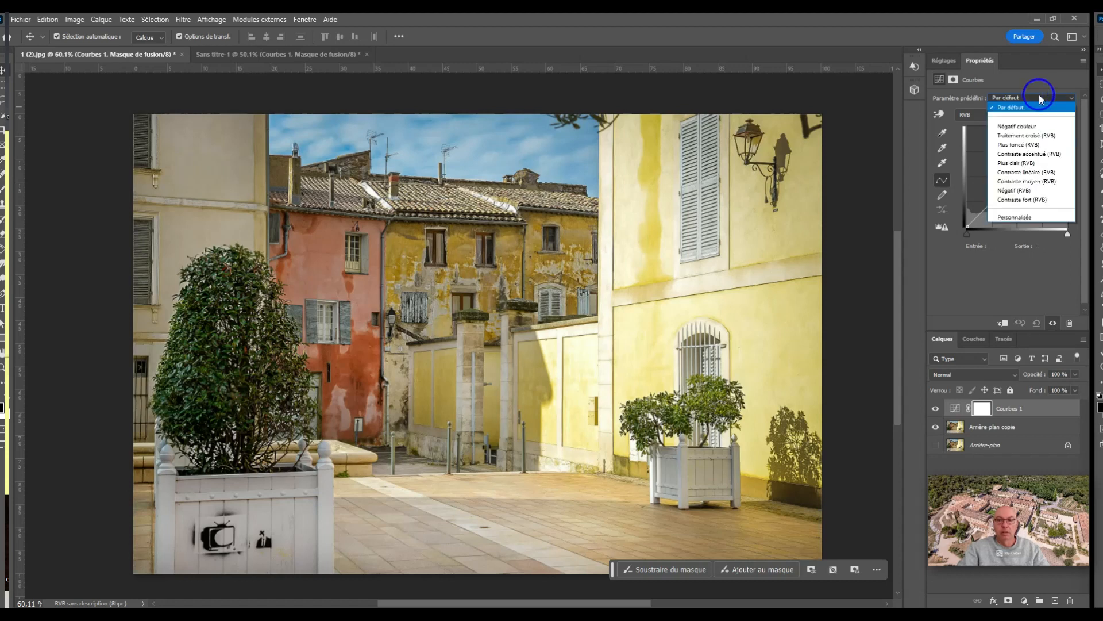
pyautogui.click(1032, 125)
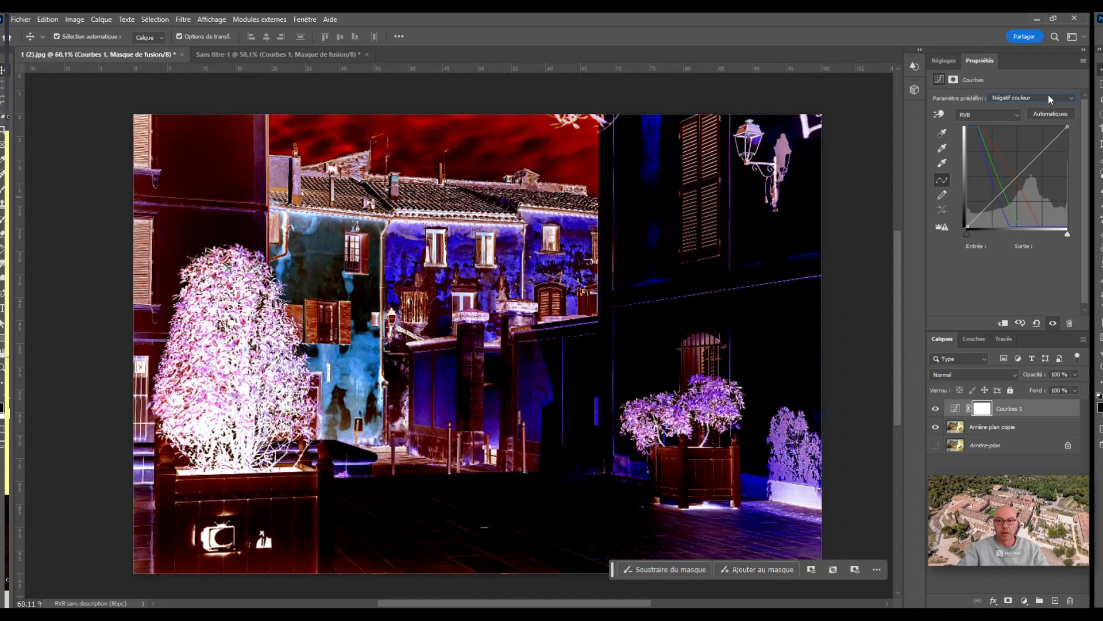
pyautogui.moveTo(1047, 154); pyautogui.dragTo(1022, 154)
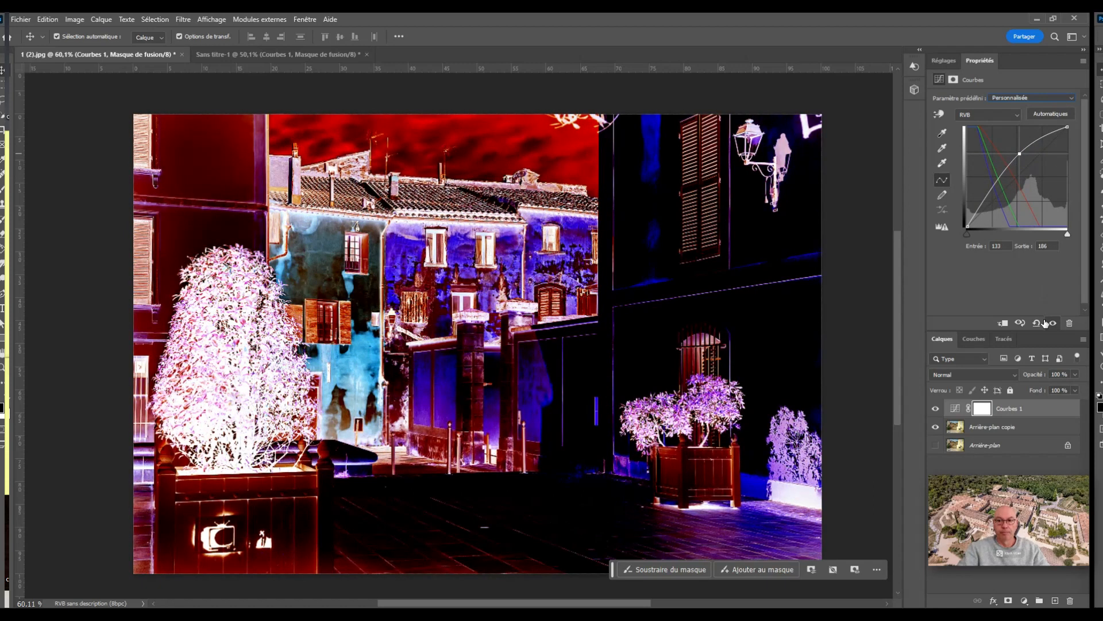
pyautogui.click(1038, 323)
# - Try the Traitement croisé (RVB) and Plus foncé (RVB) presets on the photo and reset the Curves adjustment to default
pyautogui.click(1046, 99)
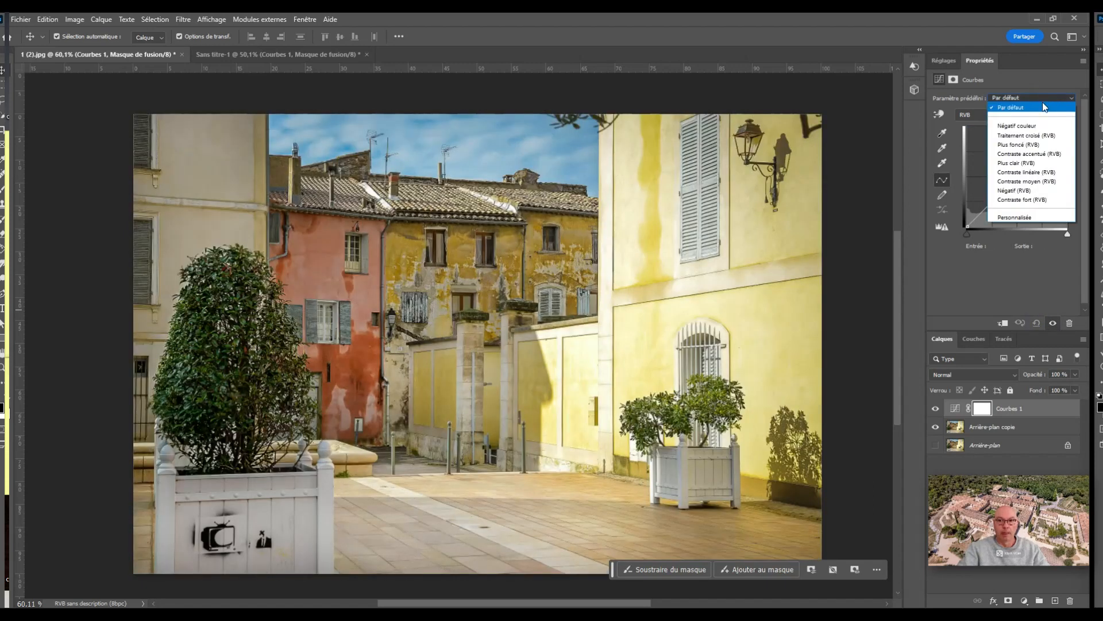
pyautogui.click(1049, 139)
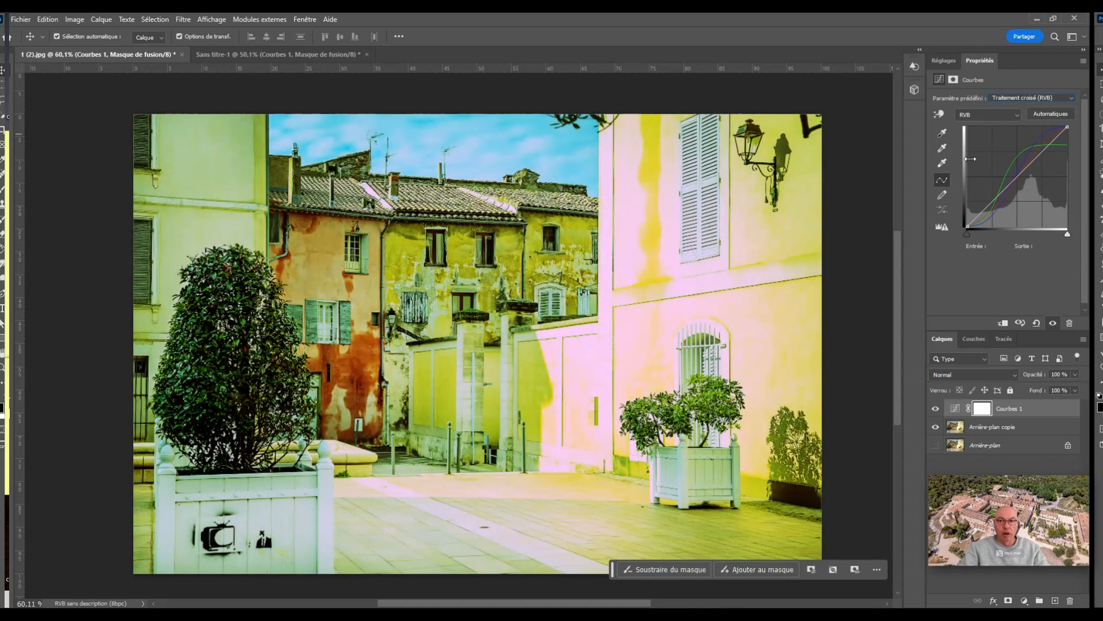
pyautogui.click(1061, 97)
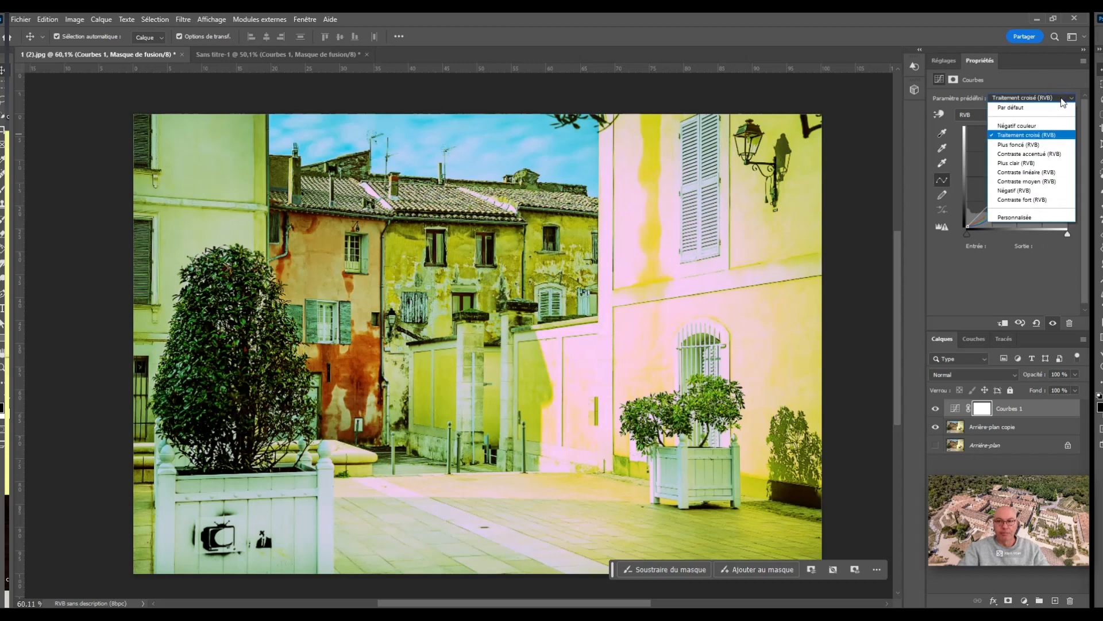
pyautogui.click(1045, 145)
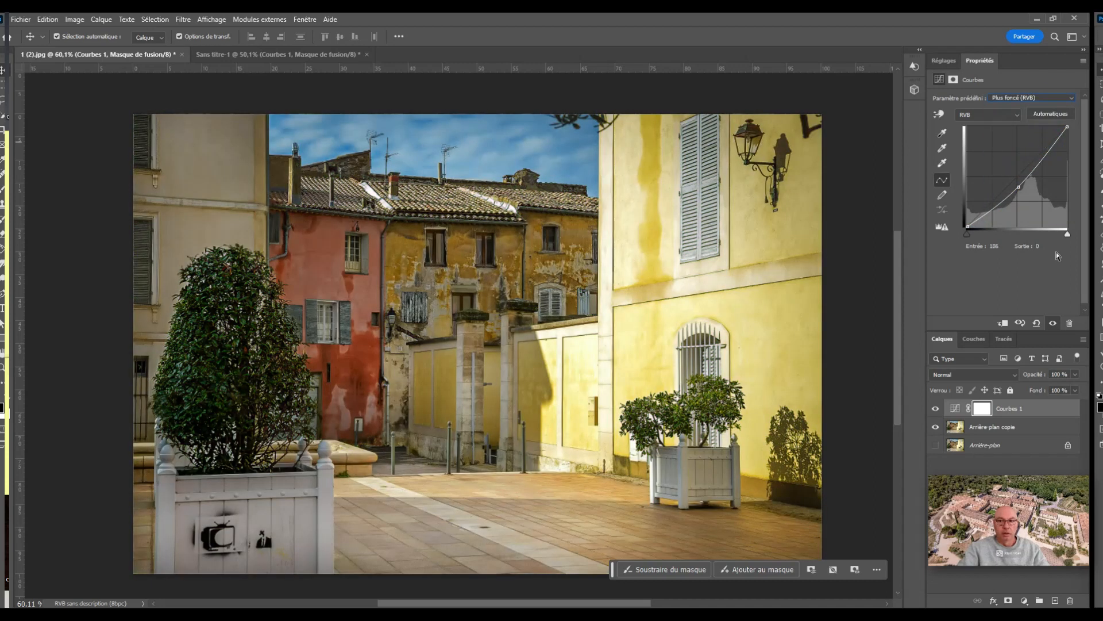
pyautogui.click(1045, 323)
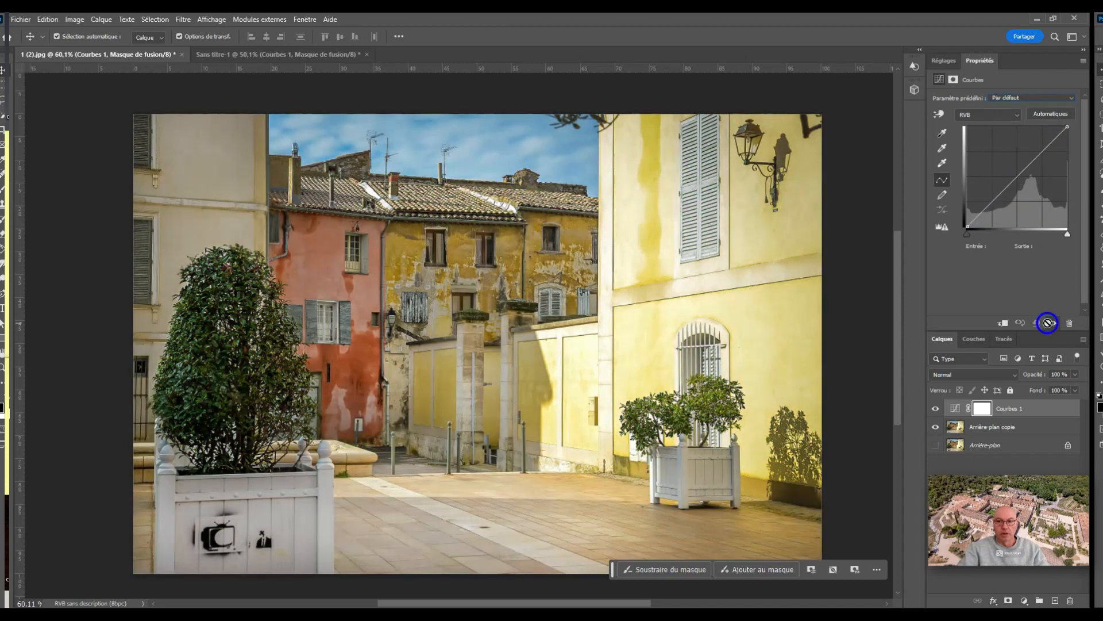
# - Reapply the Plus foncé (RVB) preset to compare it with the default curve, and reset the adjustment
pyautogui.click(1055, 98)
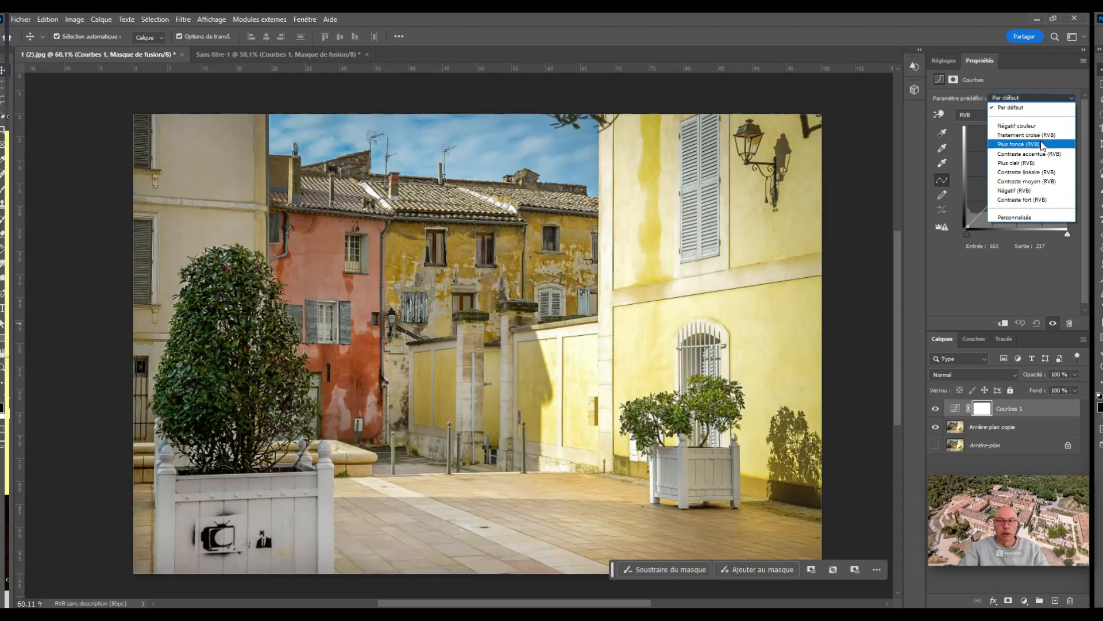
pyautogui.click(1044, 145)
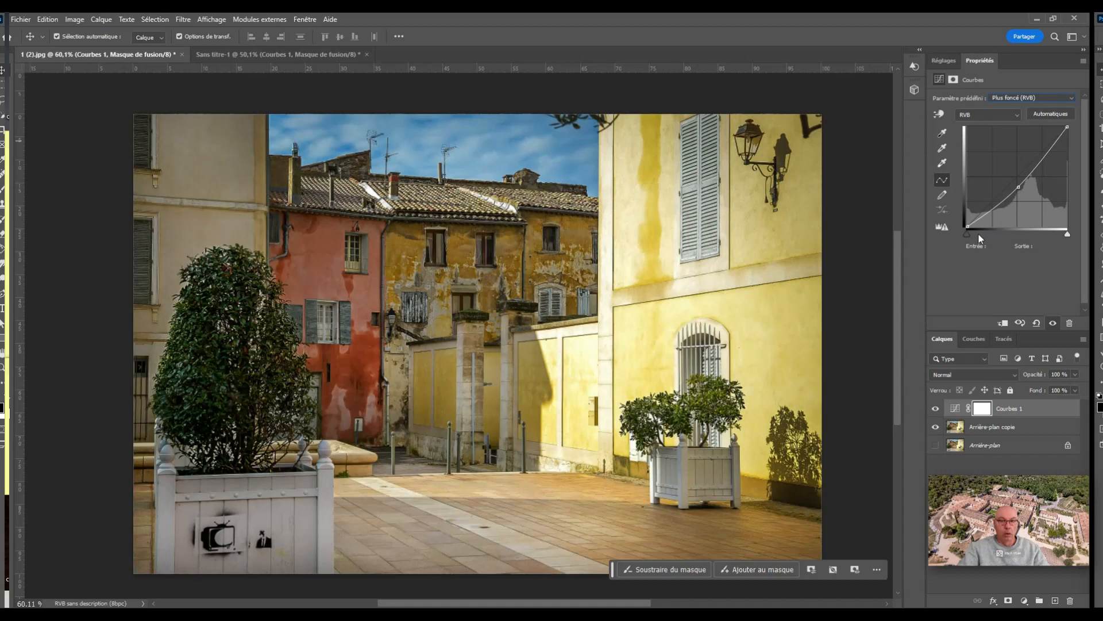
pyautogui.click(1043, 324)
# - Try the Plus clair (RVB) preset with its midtone point moved to input 122, output 118, and reset the curve
pyautogui.click(1035, 98)
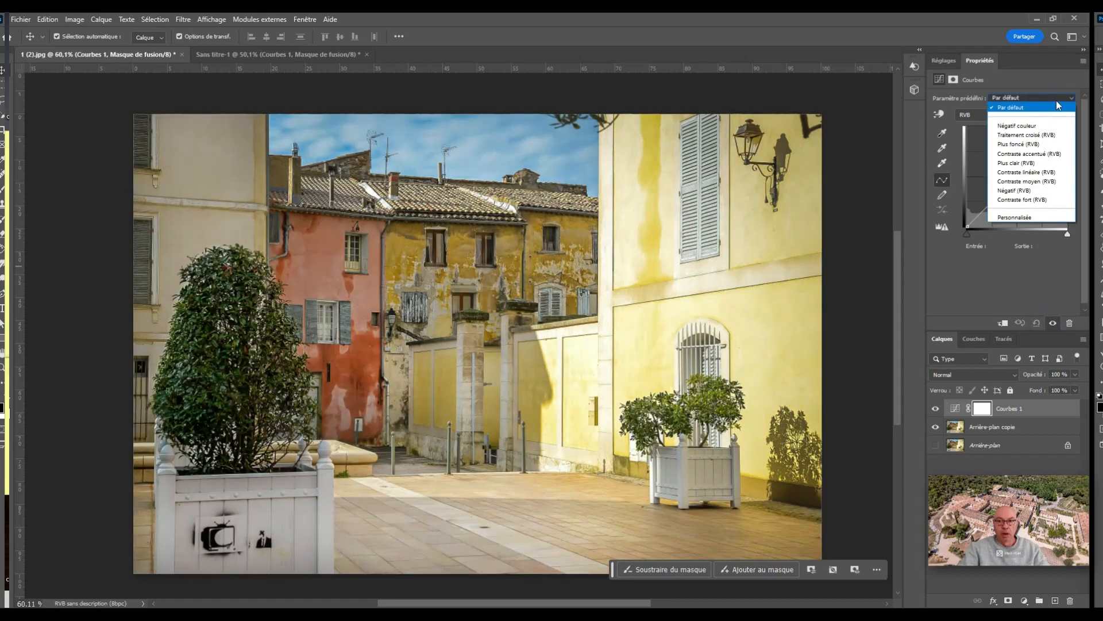
pyautogui.click(1061, 164)
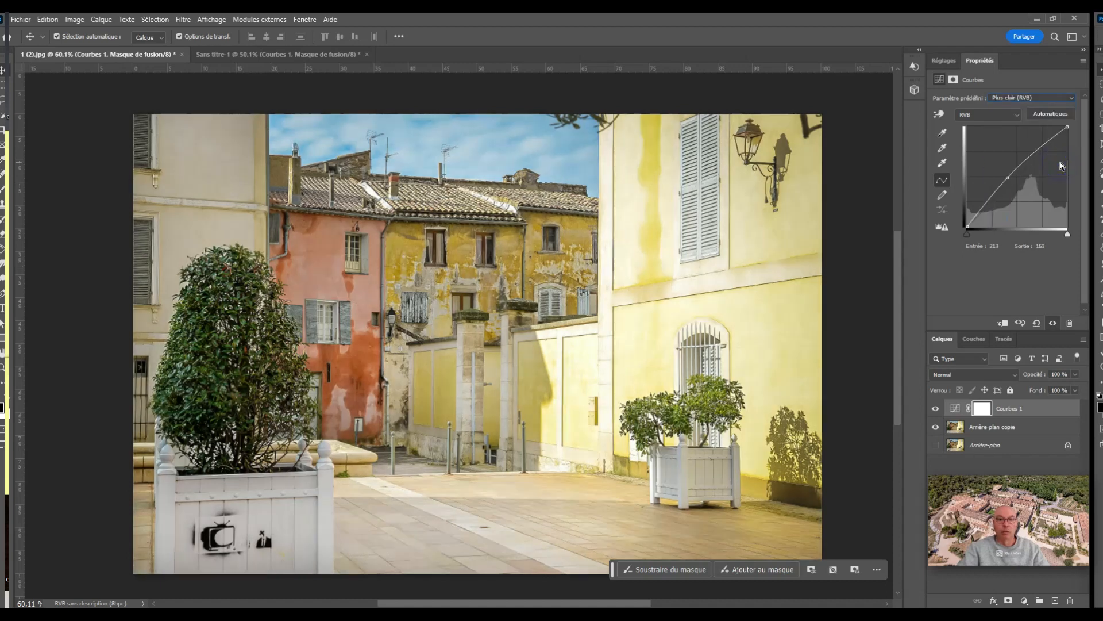
pyautogui.moveTo(1017, 178)
pyautogui.mouseDown()
pyautogui.moveTo(1010, 154)
pyautogui.moveTo(1034, 195)
pyautogui.moveTo(1019, 164)
pyautogui.moveTo(1027, 180)
pyautogui.mouseUp()
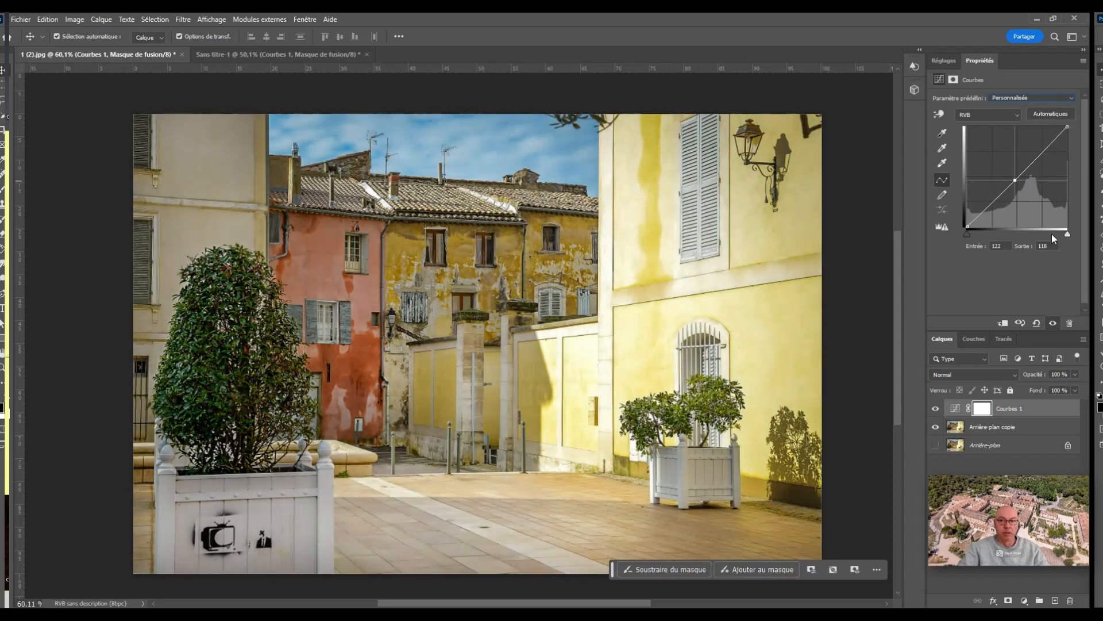
pyautogui.click(1036, 323)
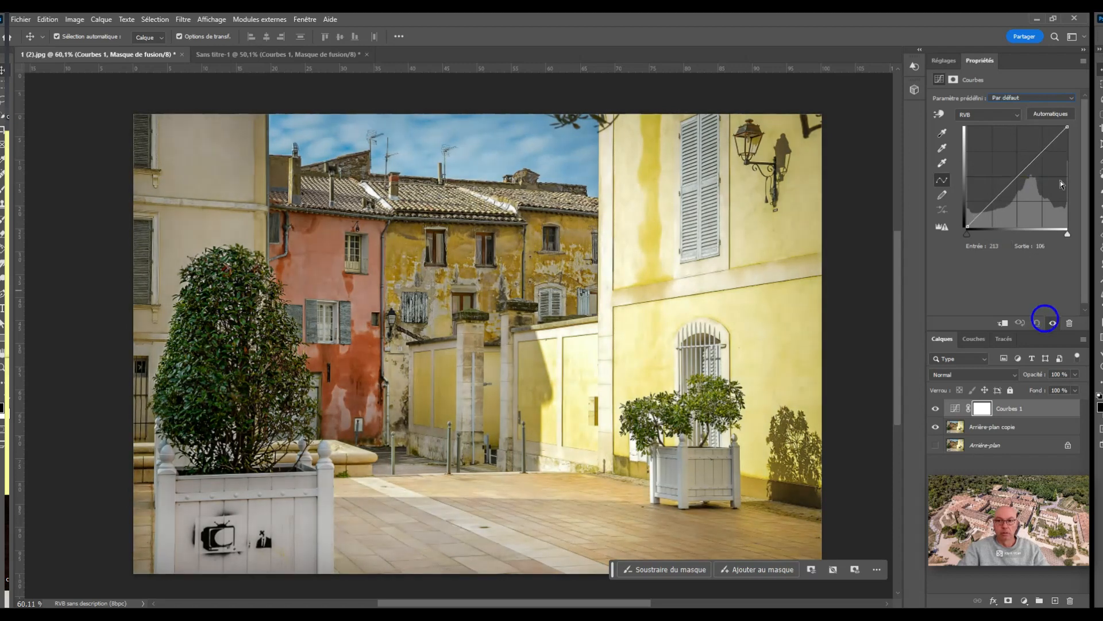
# - Try the Contraste linéaire (RVB) preset, reset it, and apply the Contraste moyen (RVB) preset
pyautogui.click(1054, 98)
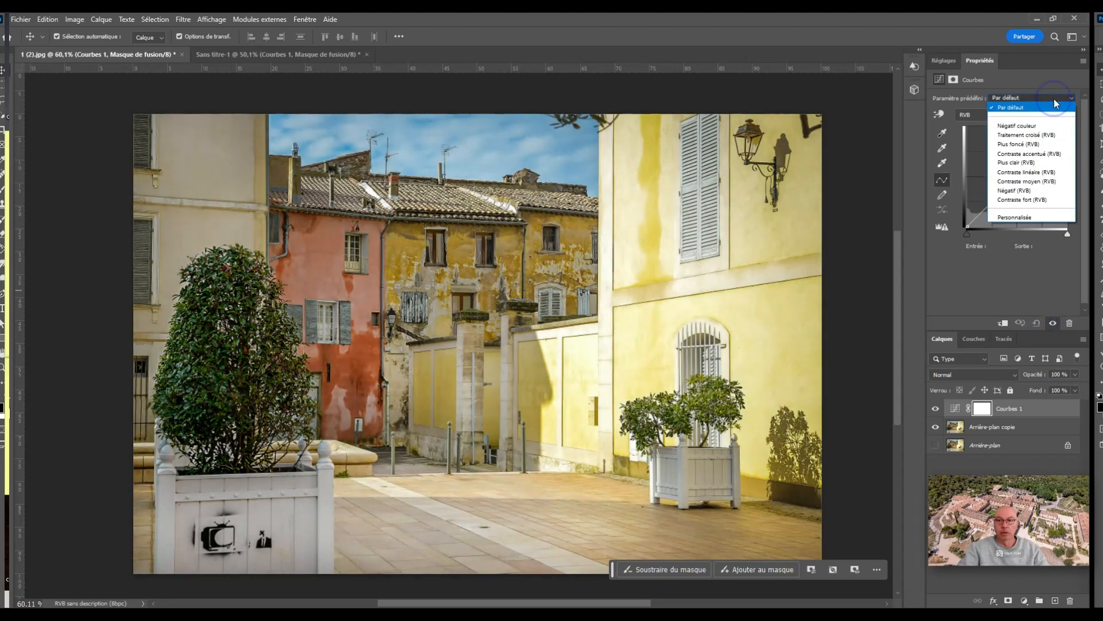
pyautogui.click(1059, 172)
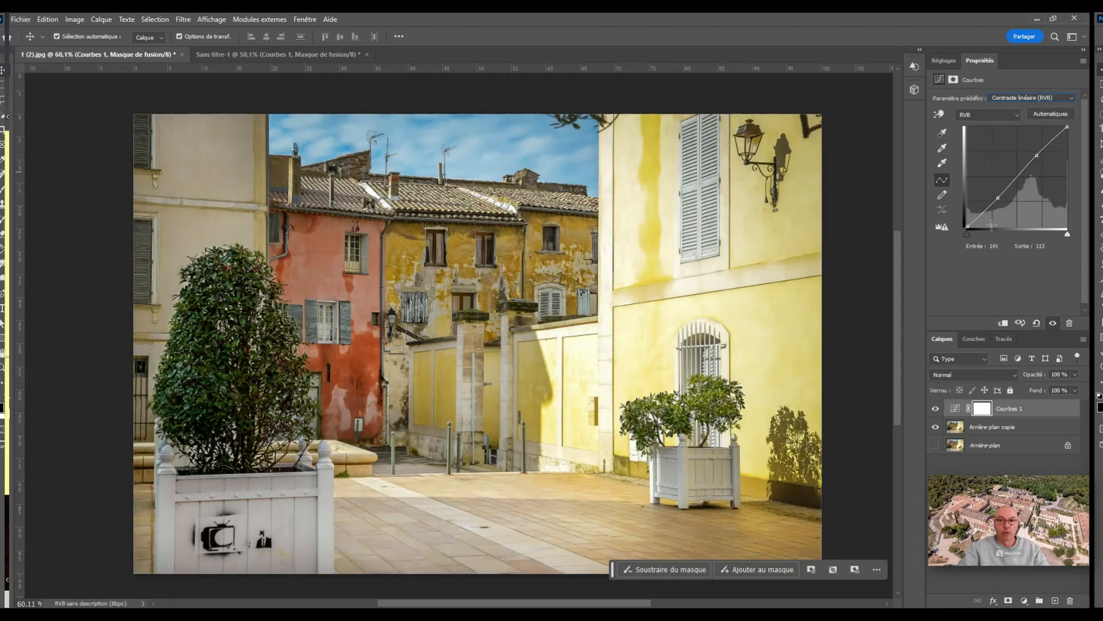
pyautogui.click(1040, 323)
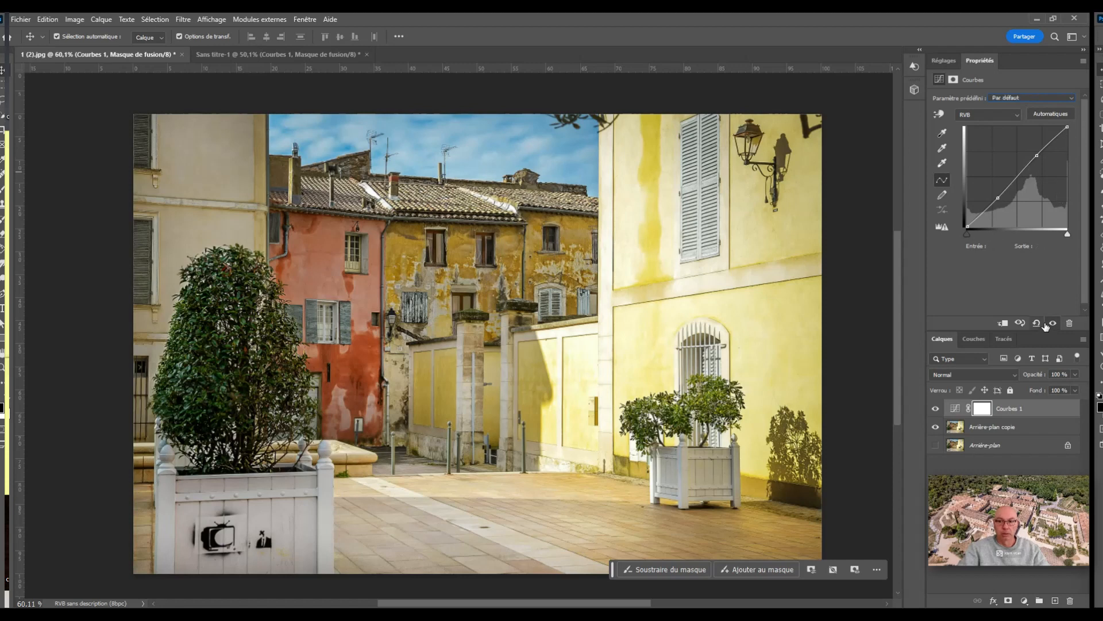
pyautogui.click(1056, 99)
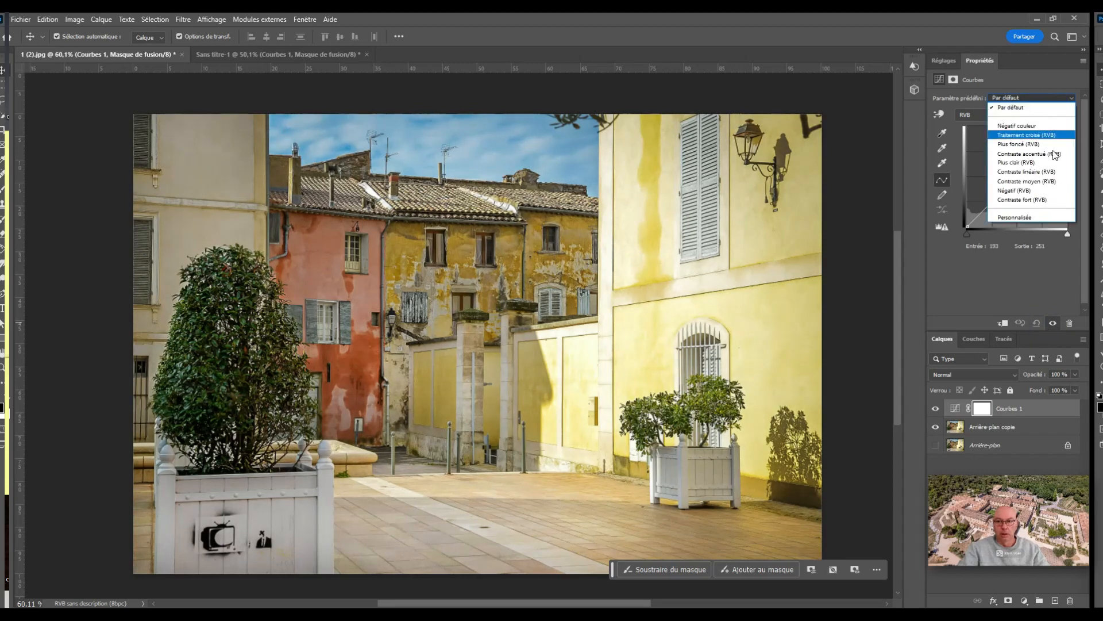
pyautogui.click(1062, 182)
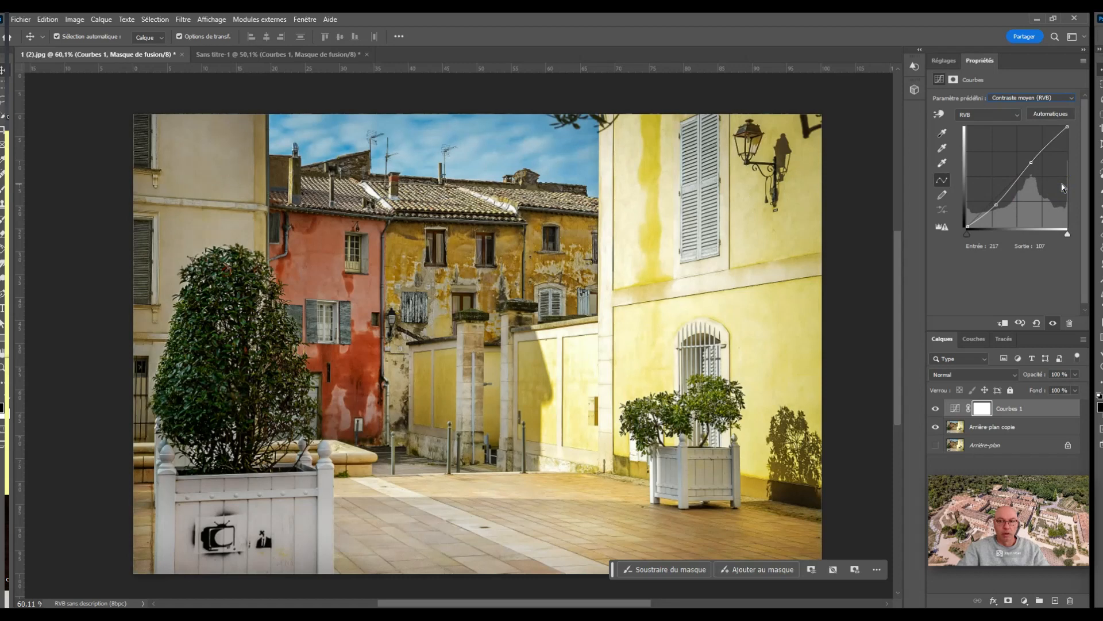
# - Try the Négatif (RVB) and Contraste fort (RVB) presets on the photo and reset the Curves adjustment
pyautogui.click(1052, 98)
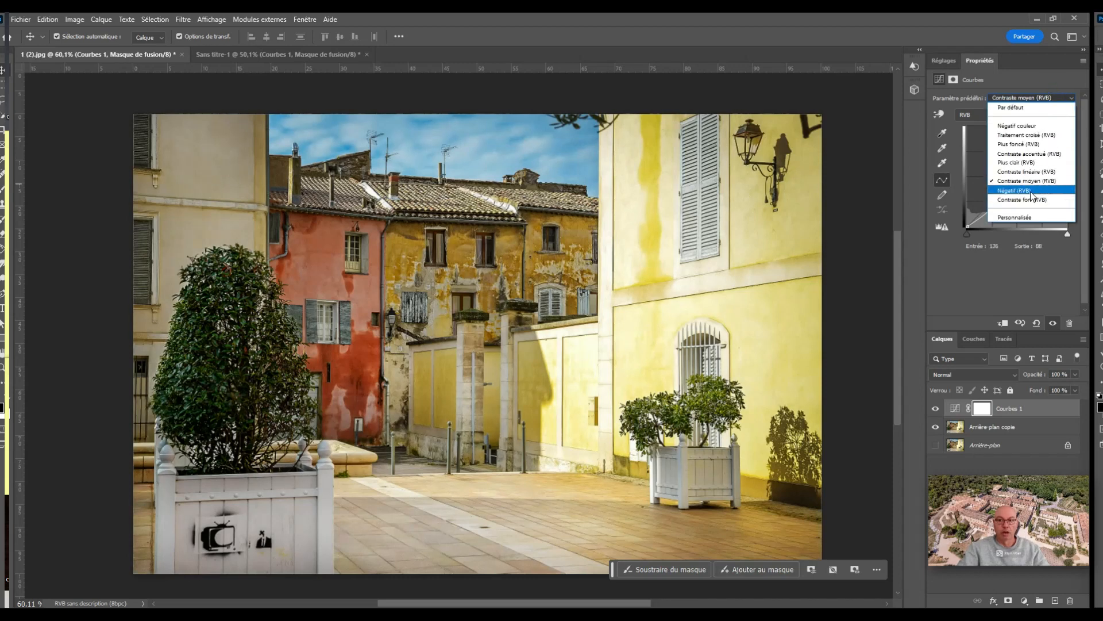
pyautogui.click(1031, 190)
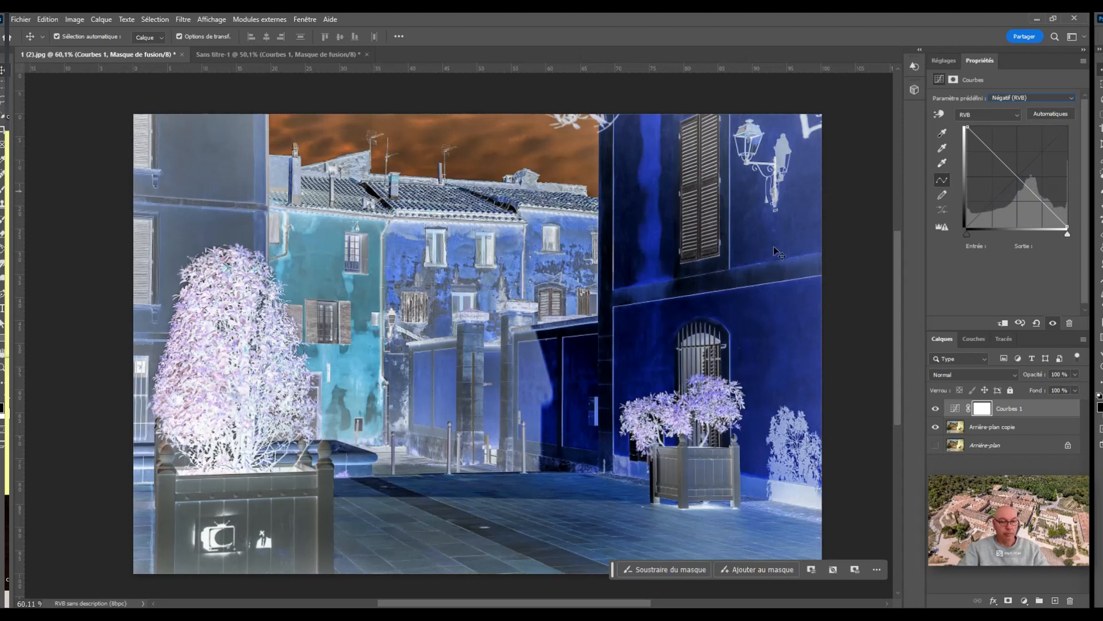
pyautogui.click(1033, 96)
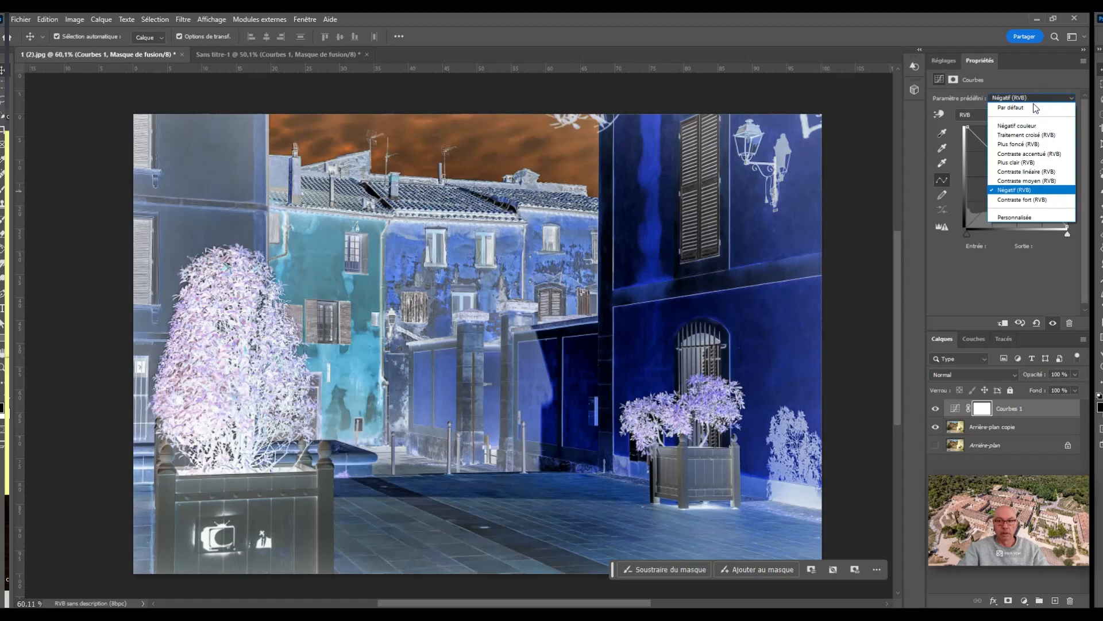
pyautogui.click(1029, 200)
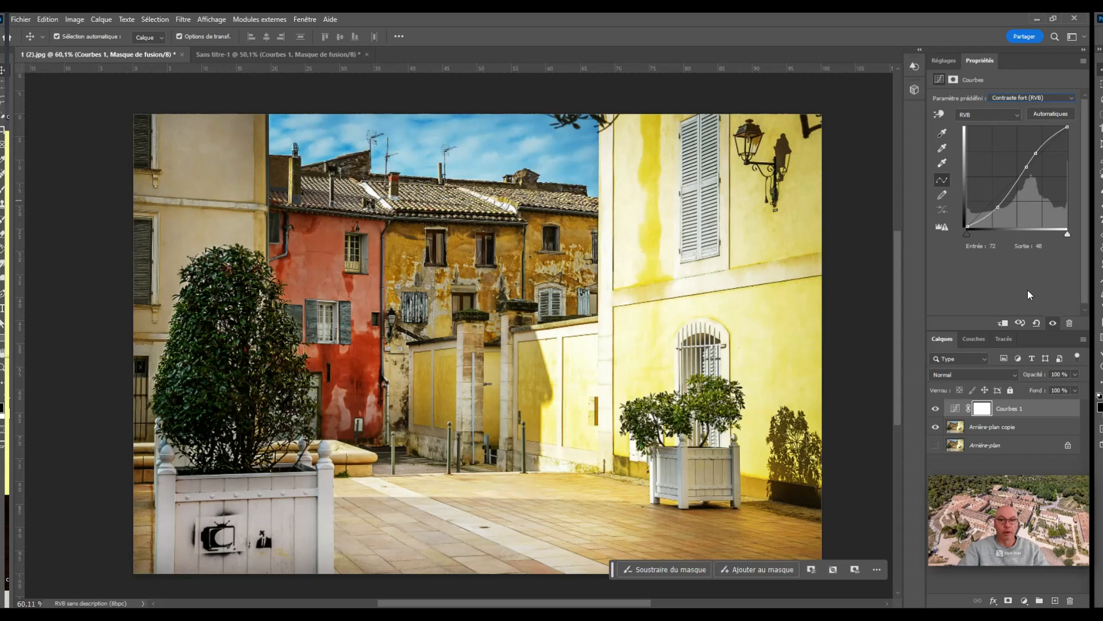
pyautogui.click(1036, 323)
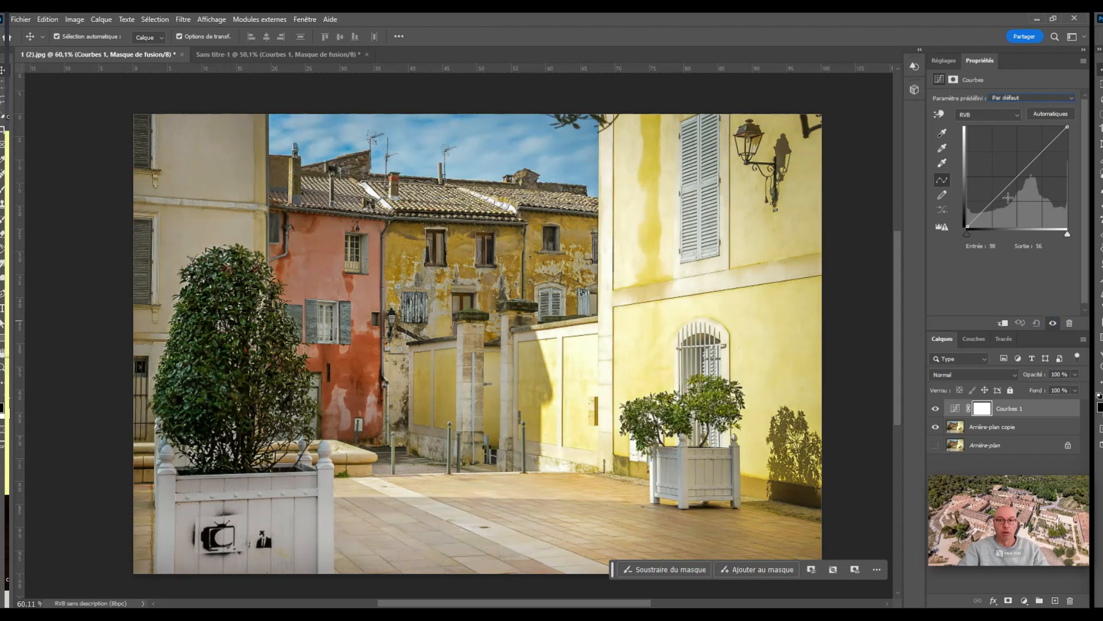
# - Shape a custom RVB contrast curve with points at 91/63 and 181/190 (input/output) and the black point at input 25
pyautogui.moveTo(1007, 197); pyautogui.dragTo(1004, 202)
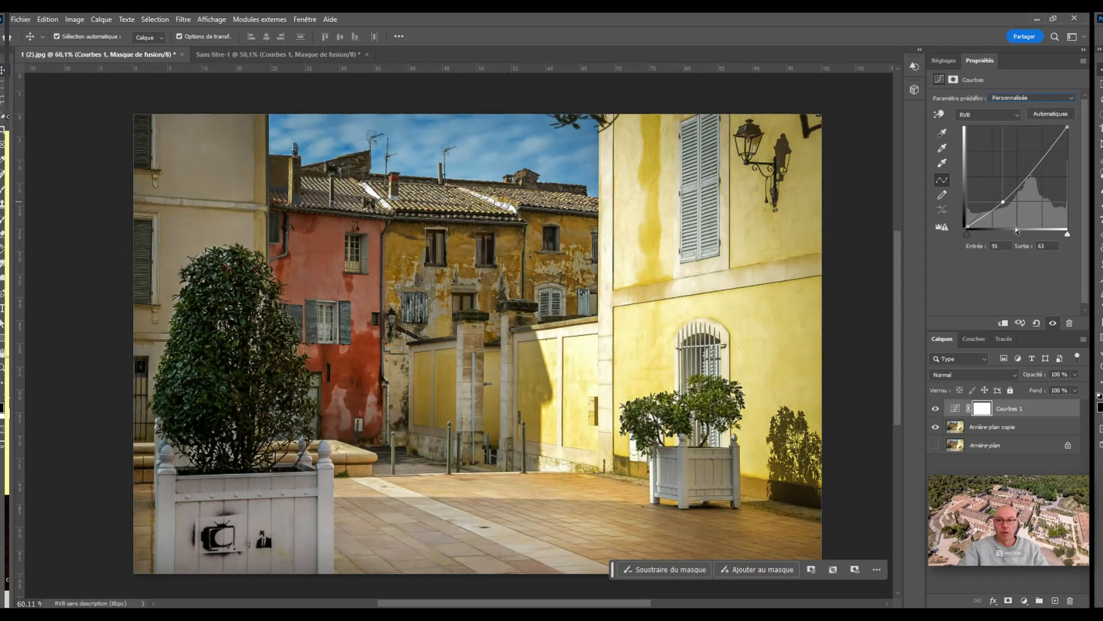
pyautogui.moveTo(968, 234); pyautogui.dragTo(976, 234)
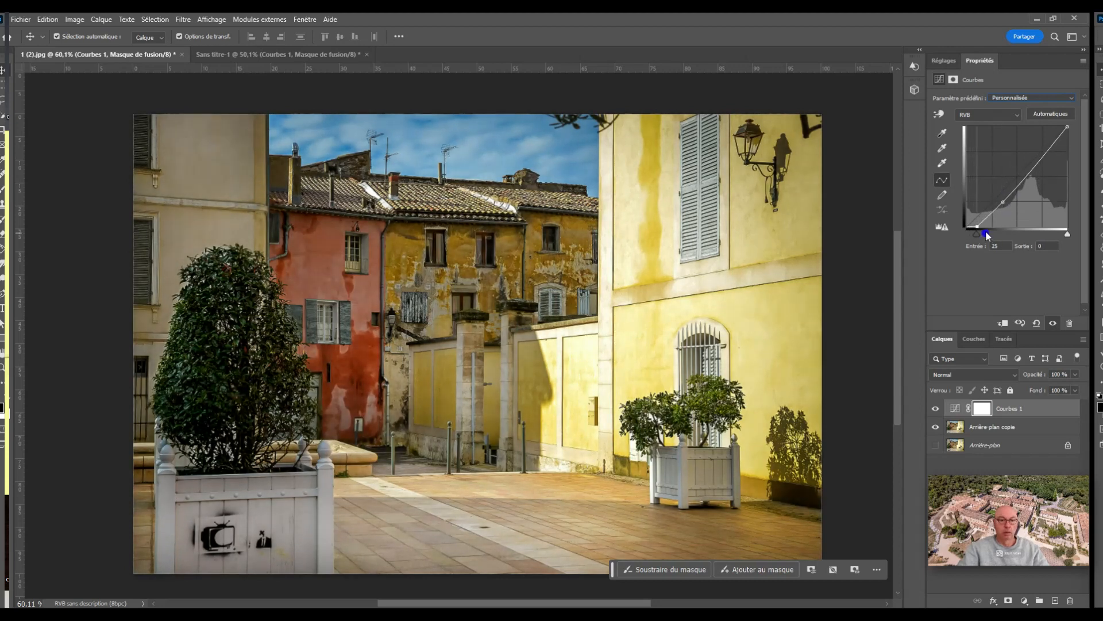
pyautogui.moveTo(1057, 155); pyautogui.dragTo(1046, 155)
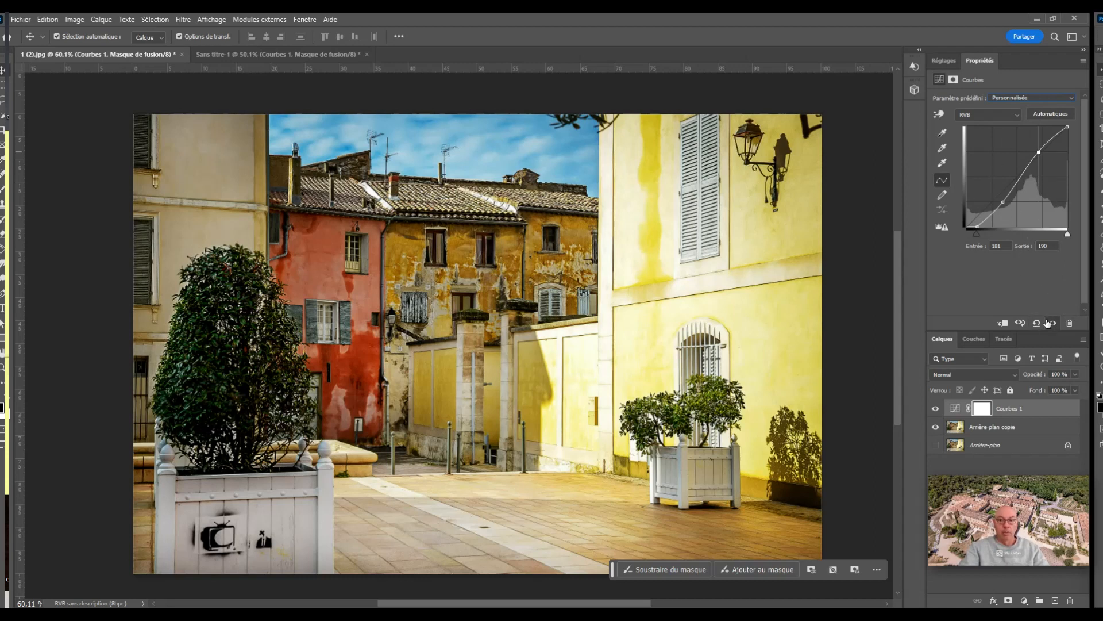
# - Reset the custom curve and apply the Contraste fort (RVB) preset to the Curves adjustment
pyautogui.click(1054, 100)
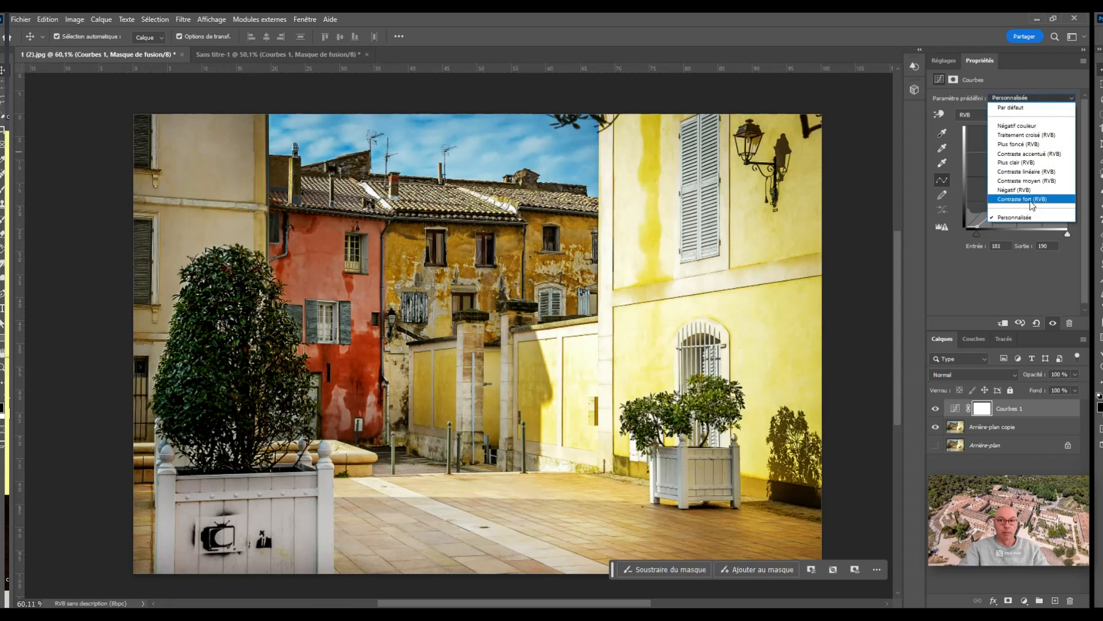
pyautogui.click(1032, 199)
pyautogui.click(1044, 323)
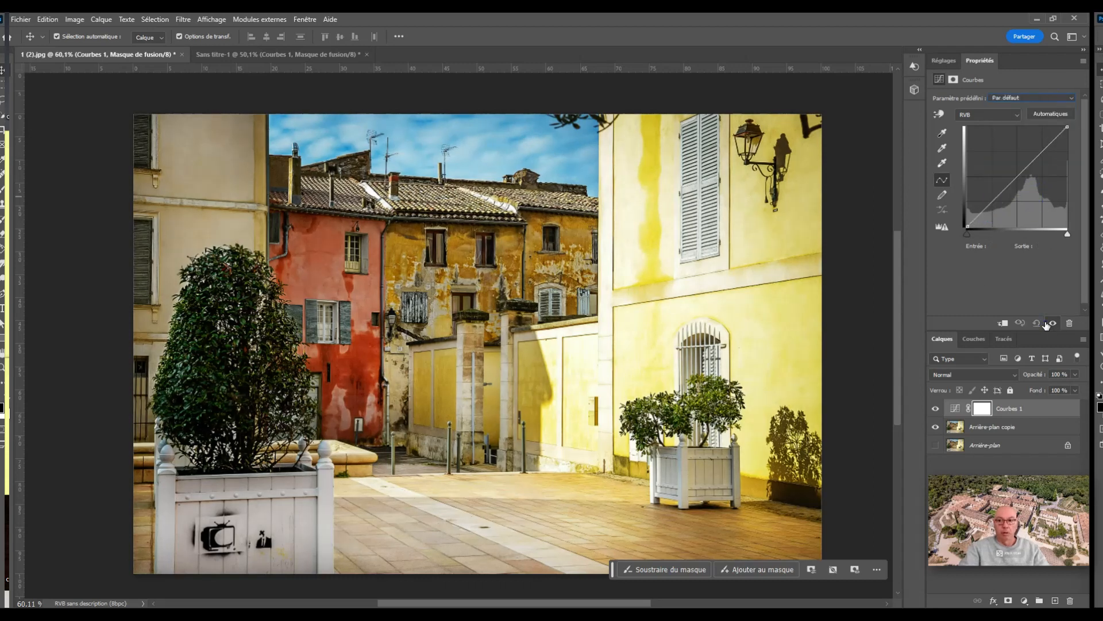
pyautogui.click(1043, 97)
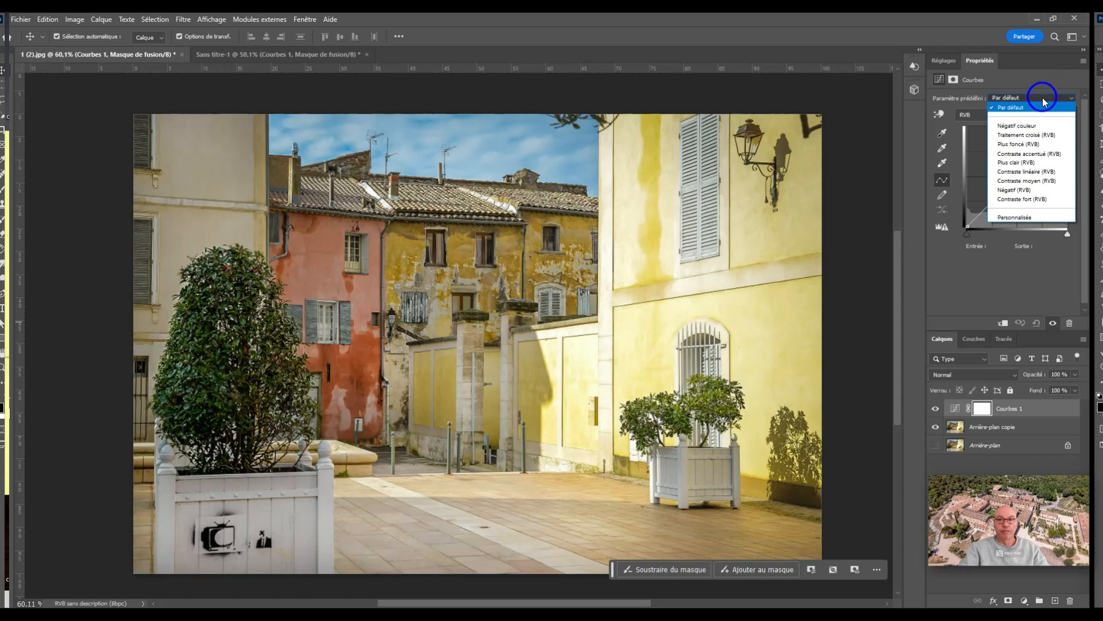
pyautogui.click(1040, 205)
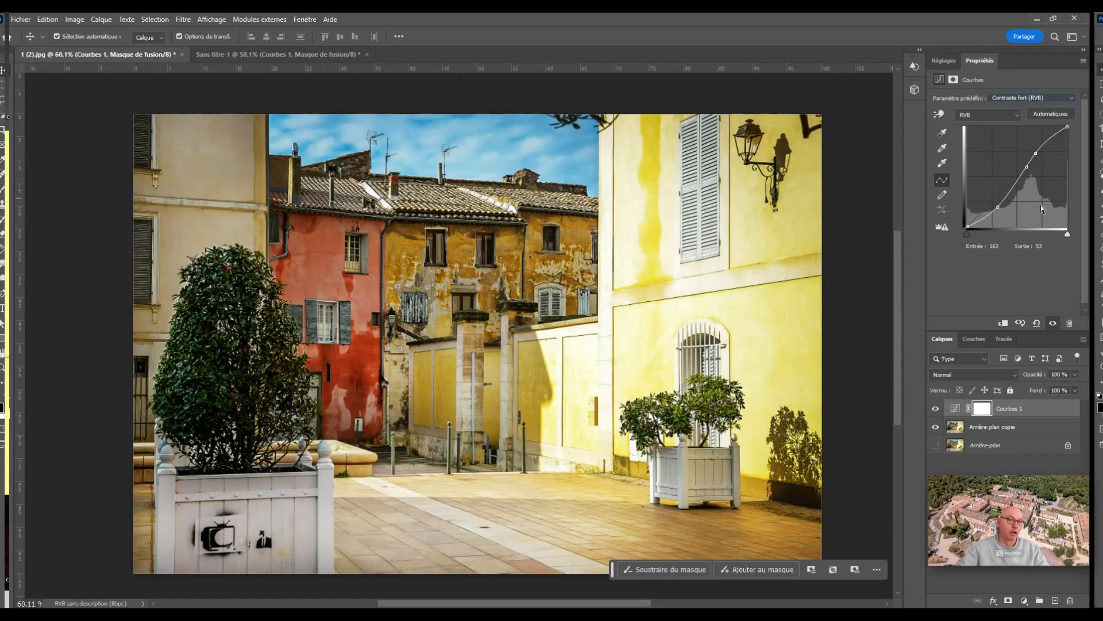